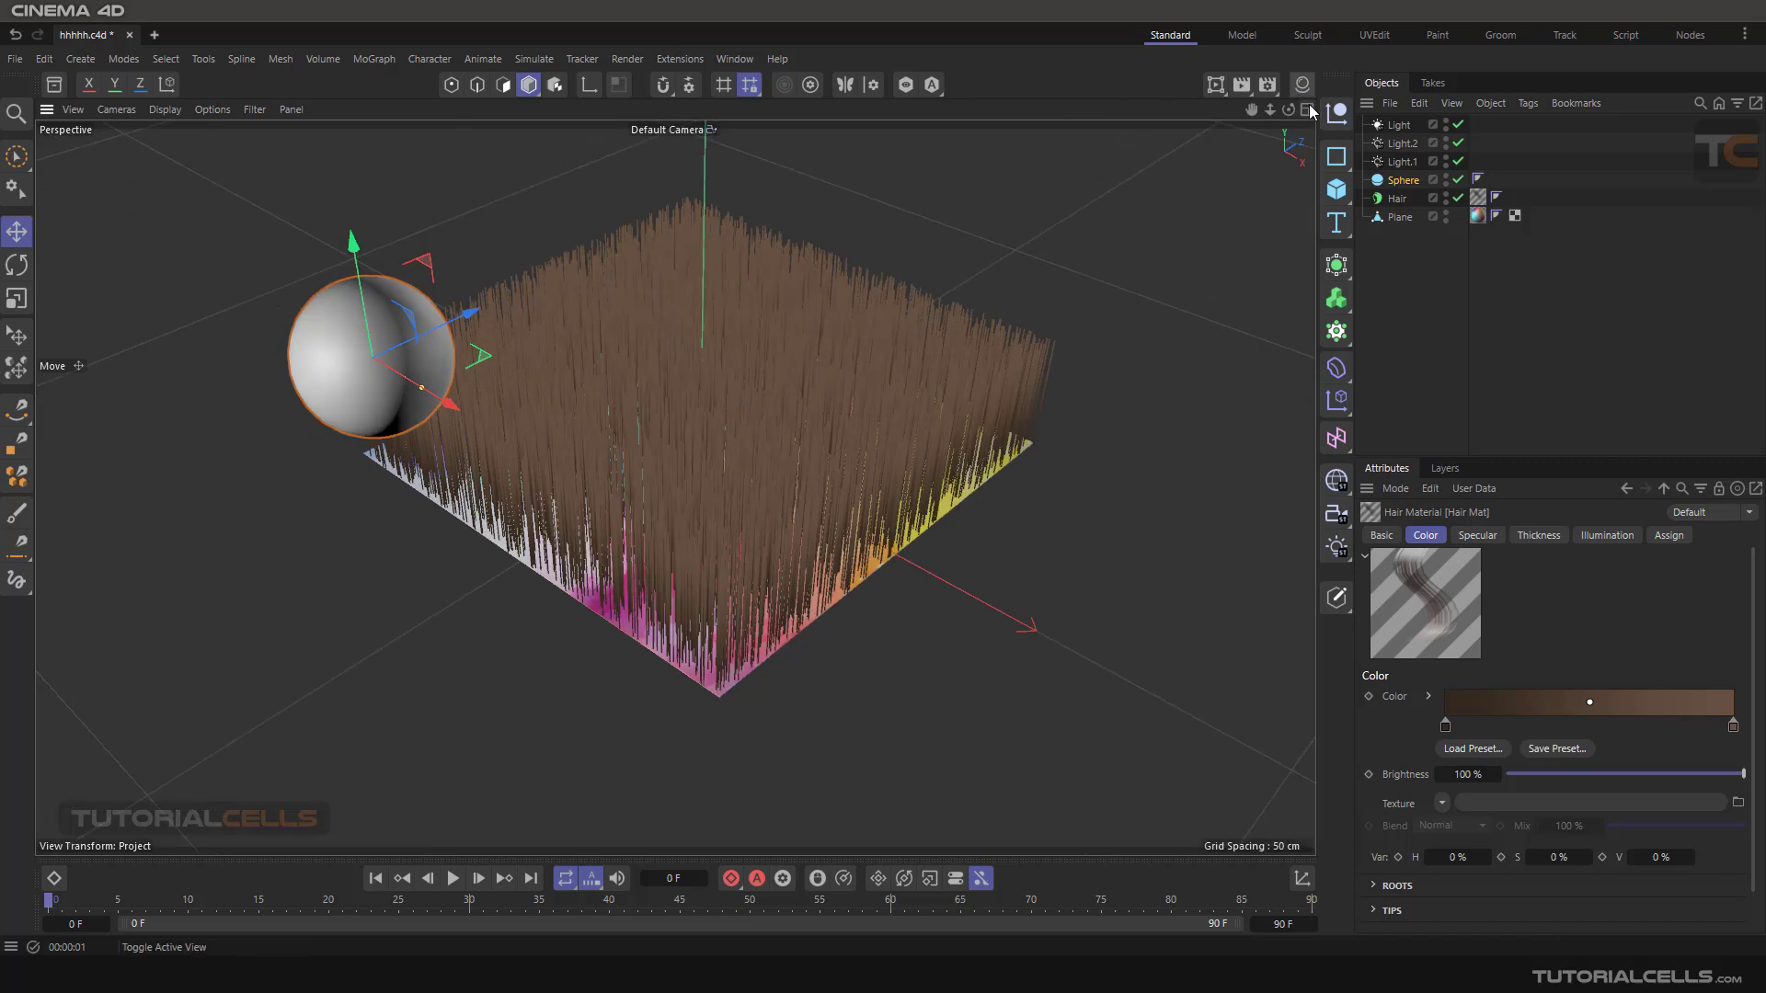
pyautogui.click(1300, 92)
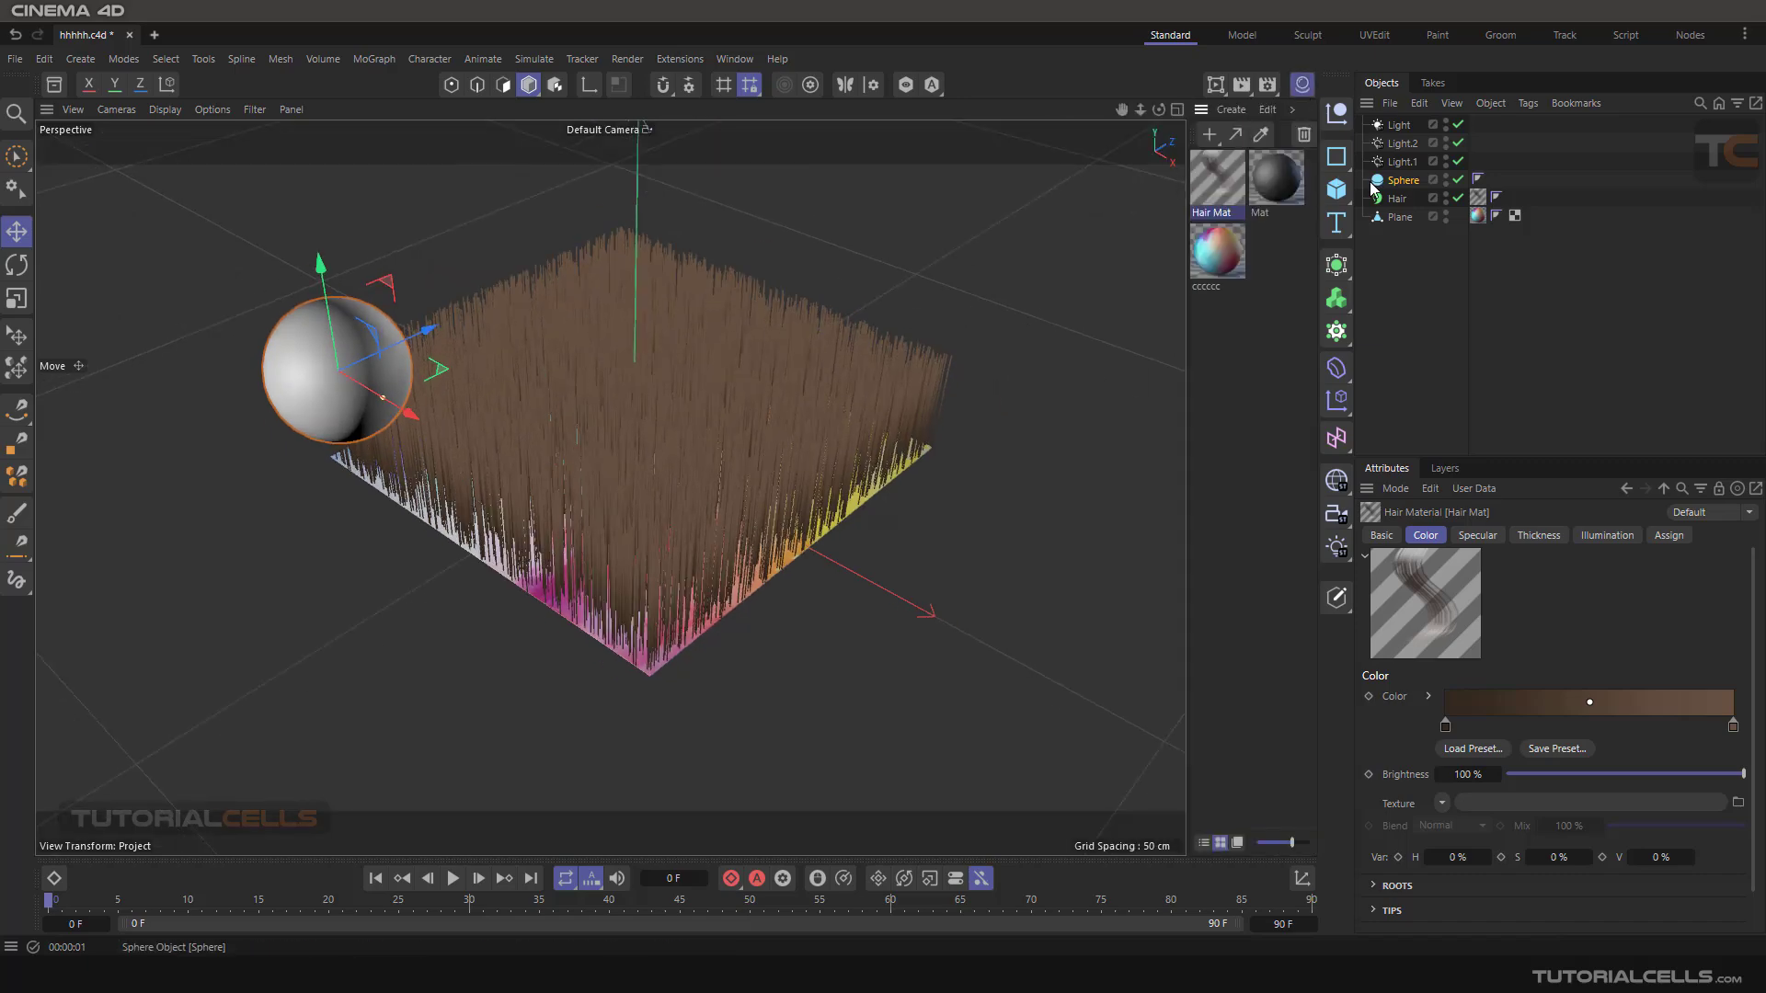
# Open the Hair Mat material for editing in its own window, placed clear of the hair object in the viewport.
pyautogui.doubleClick(1222, 195)
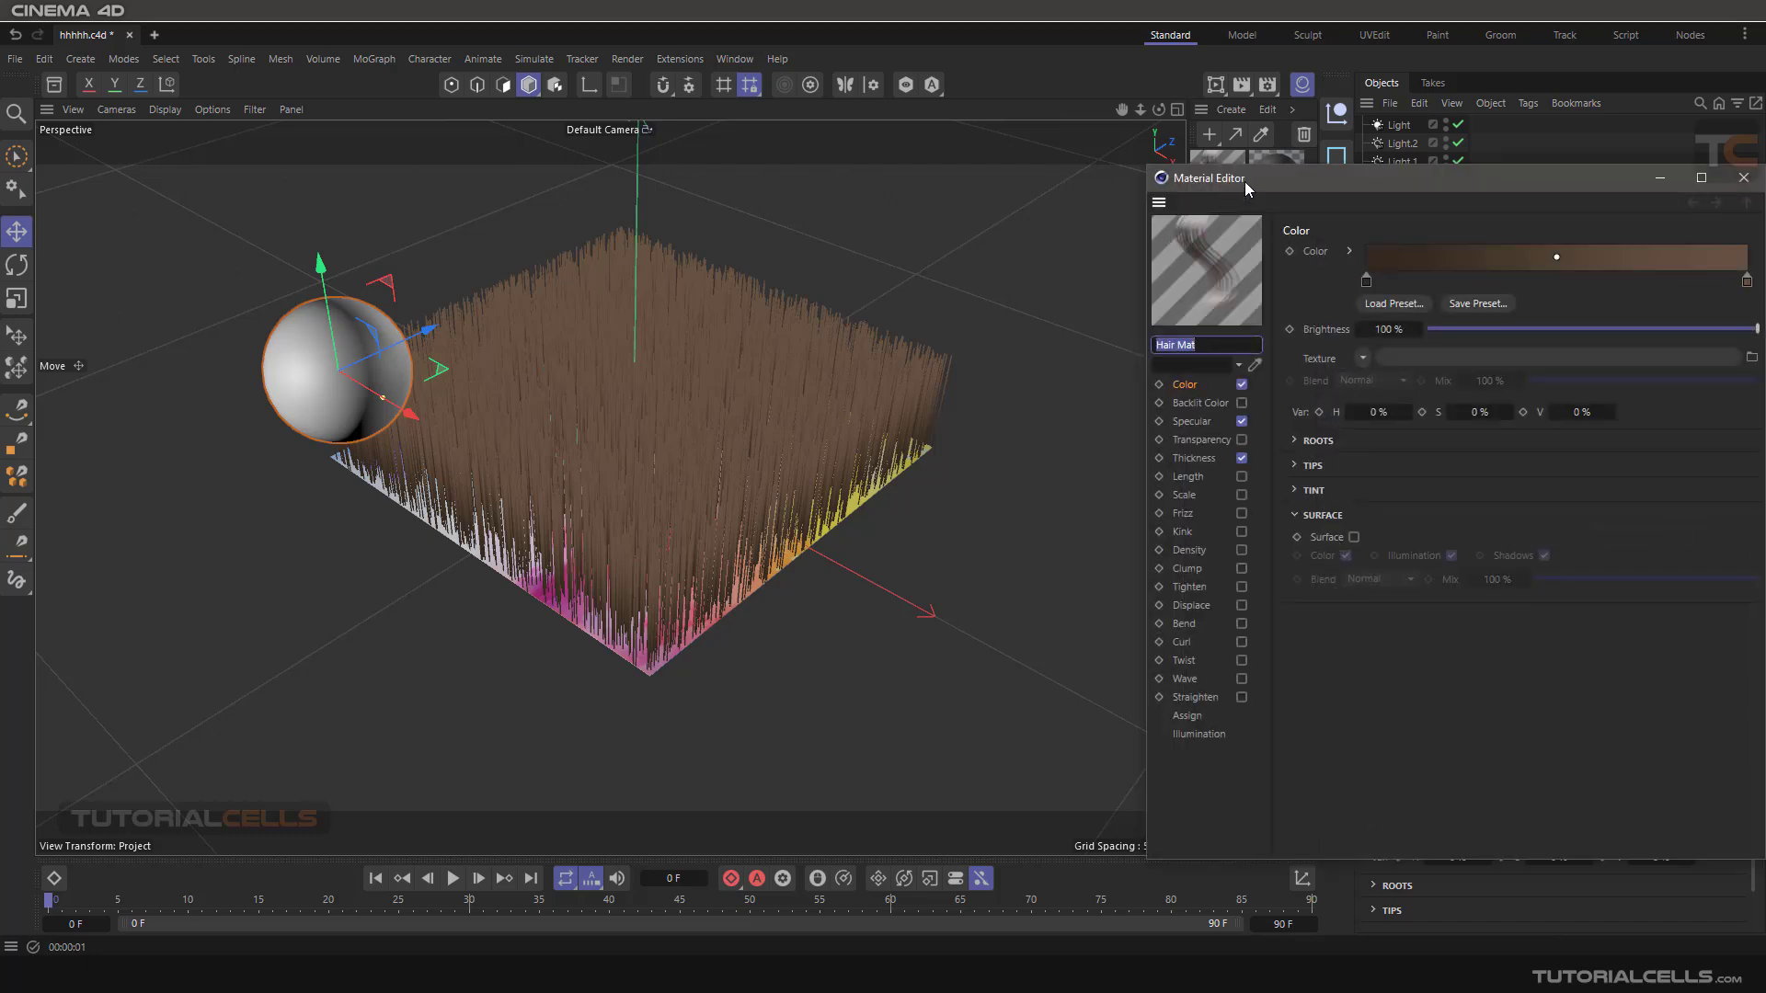
pyautogui.moveTo(1244, 180); pyautogui.dragTo(810, 103)
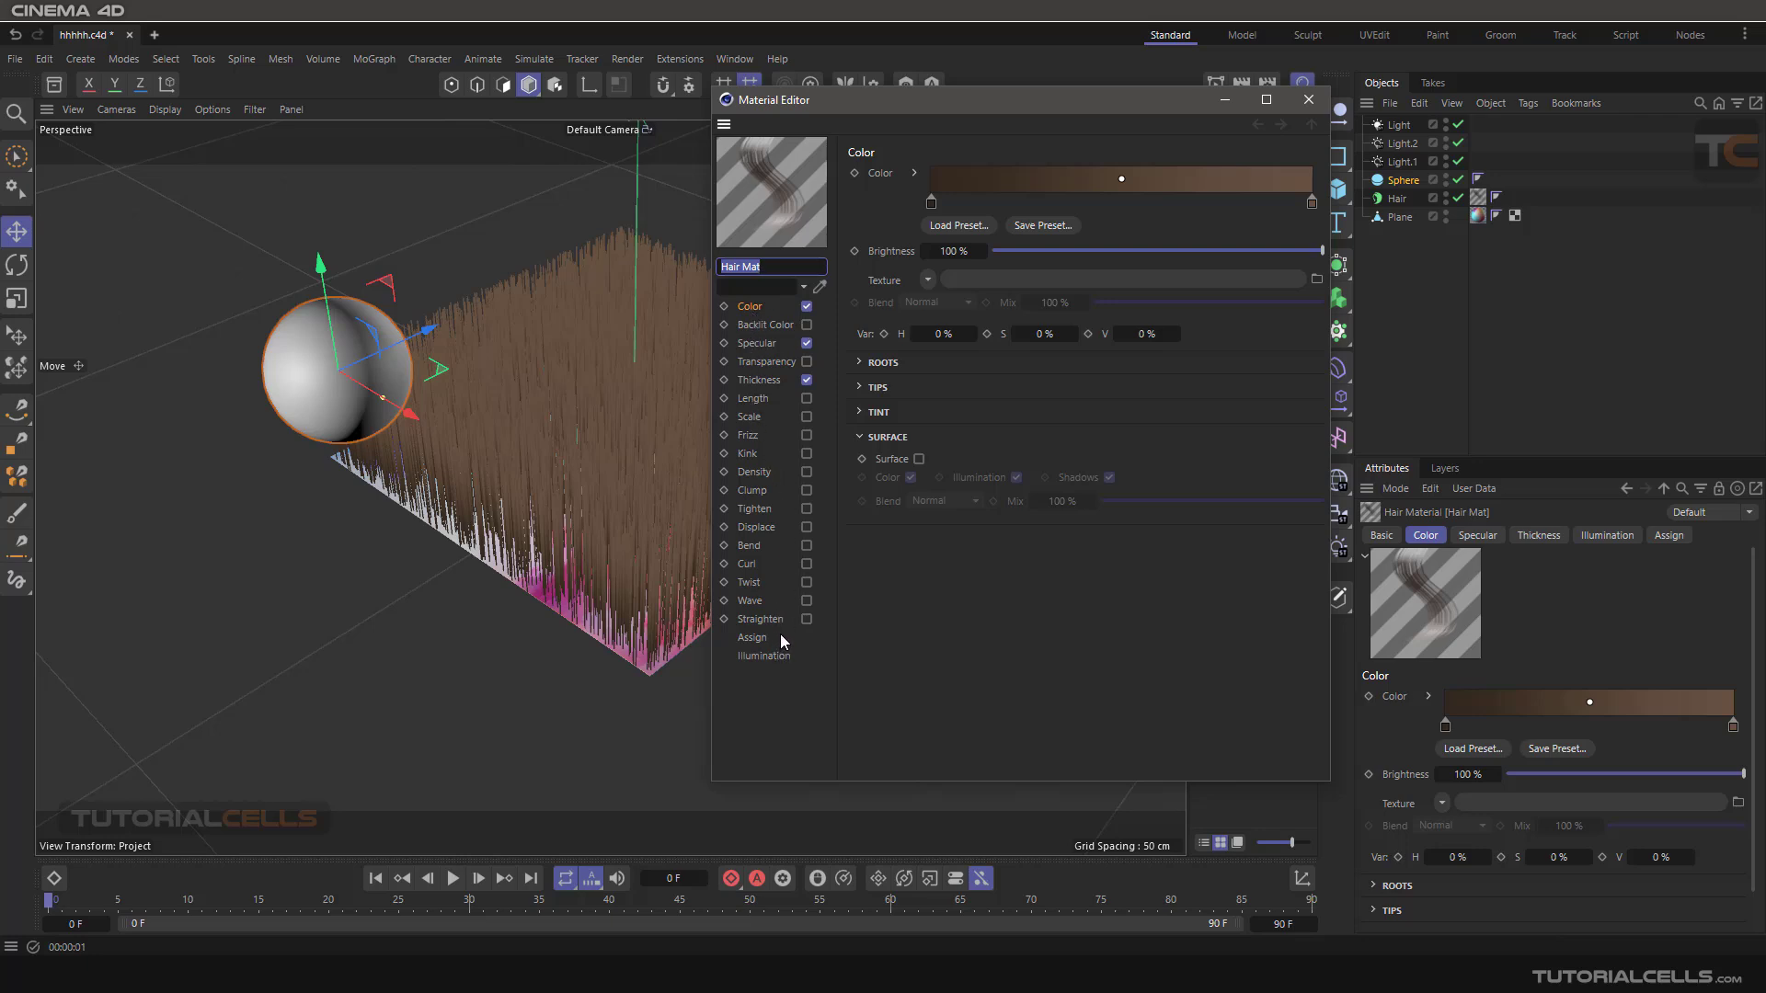
pyautogui.moveTo(988, 103); pyautogui.dragTo(1265, 108)
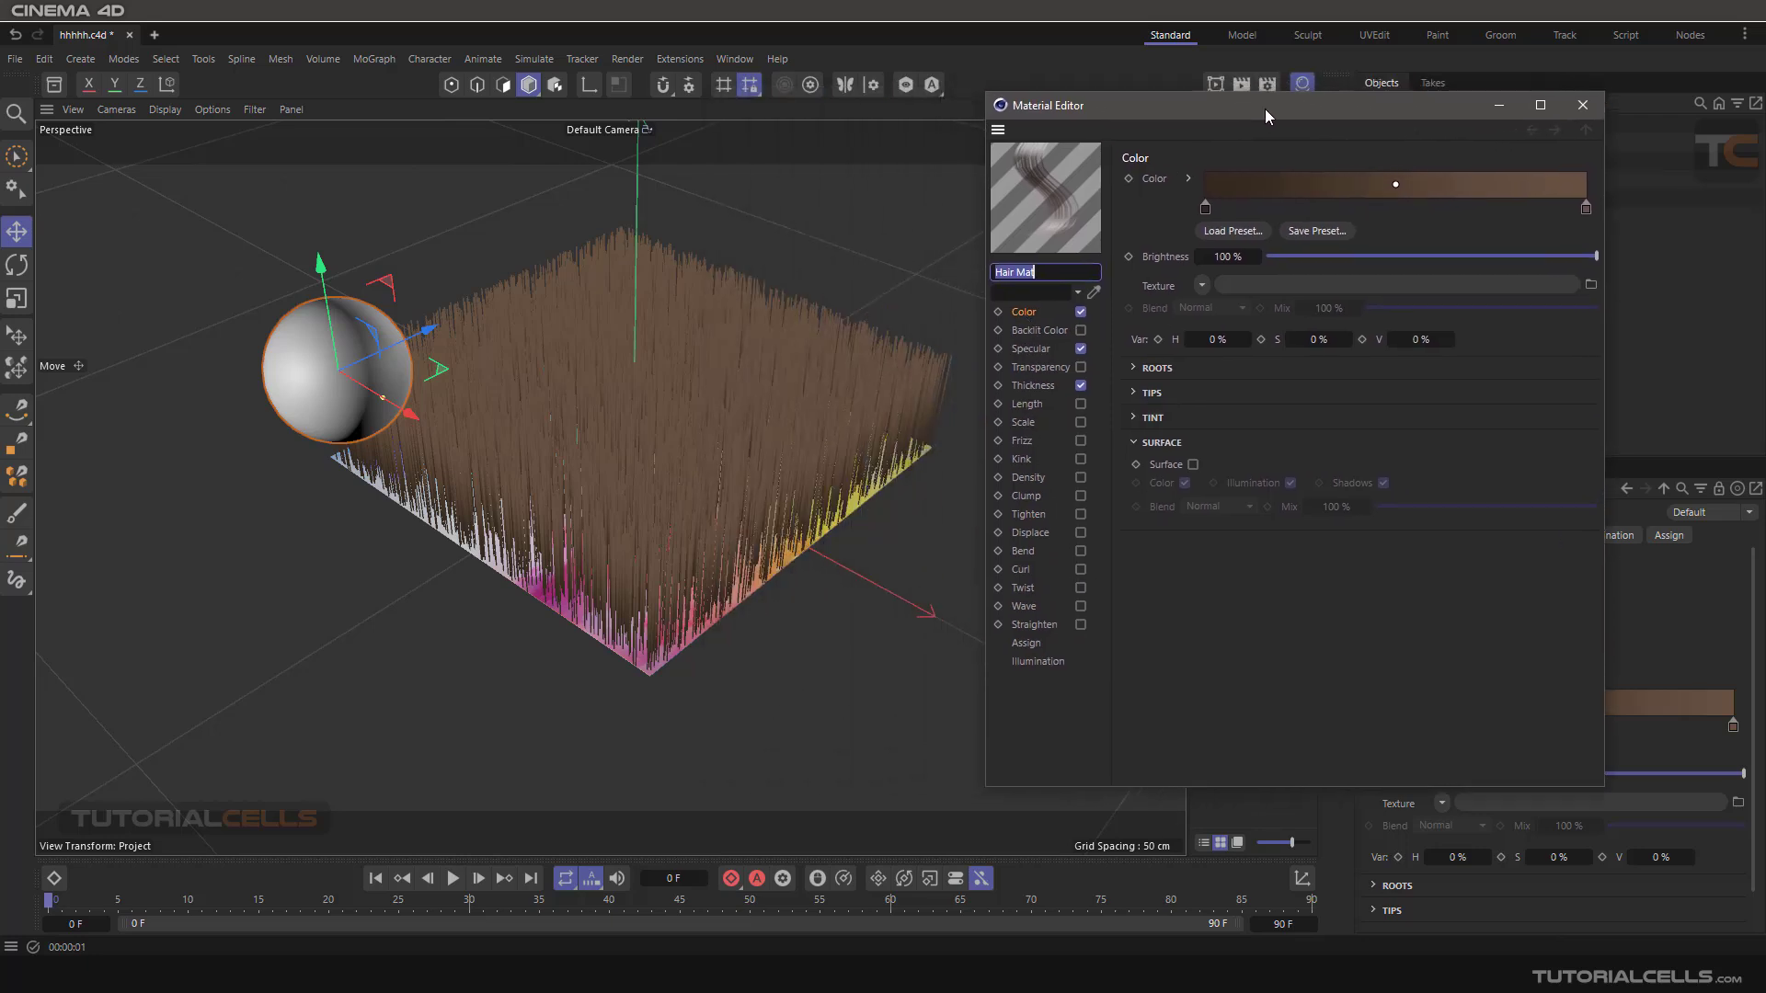
pyautogui.keyDown('alt'); pyautogui.moveTo(807, 335); pyautogui.dragTo(663, 377, button='middle'); pyautogui.keyUp('alt')
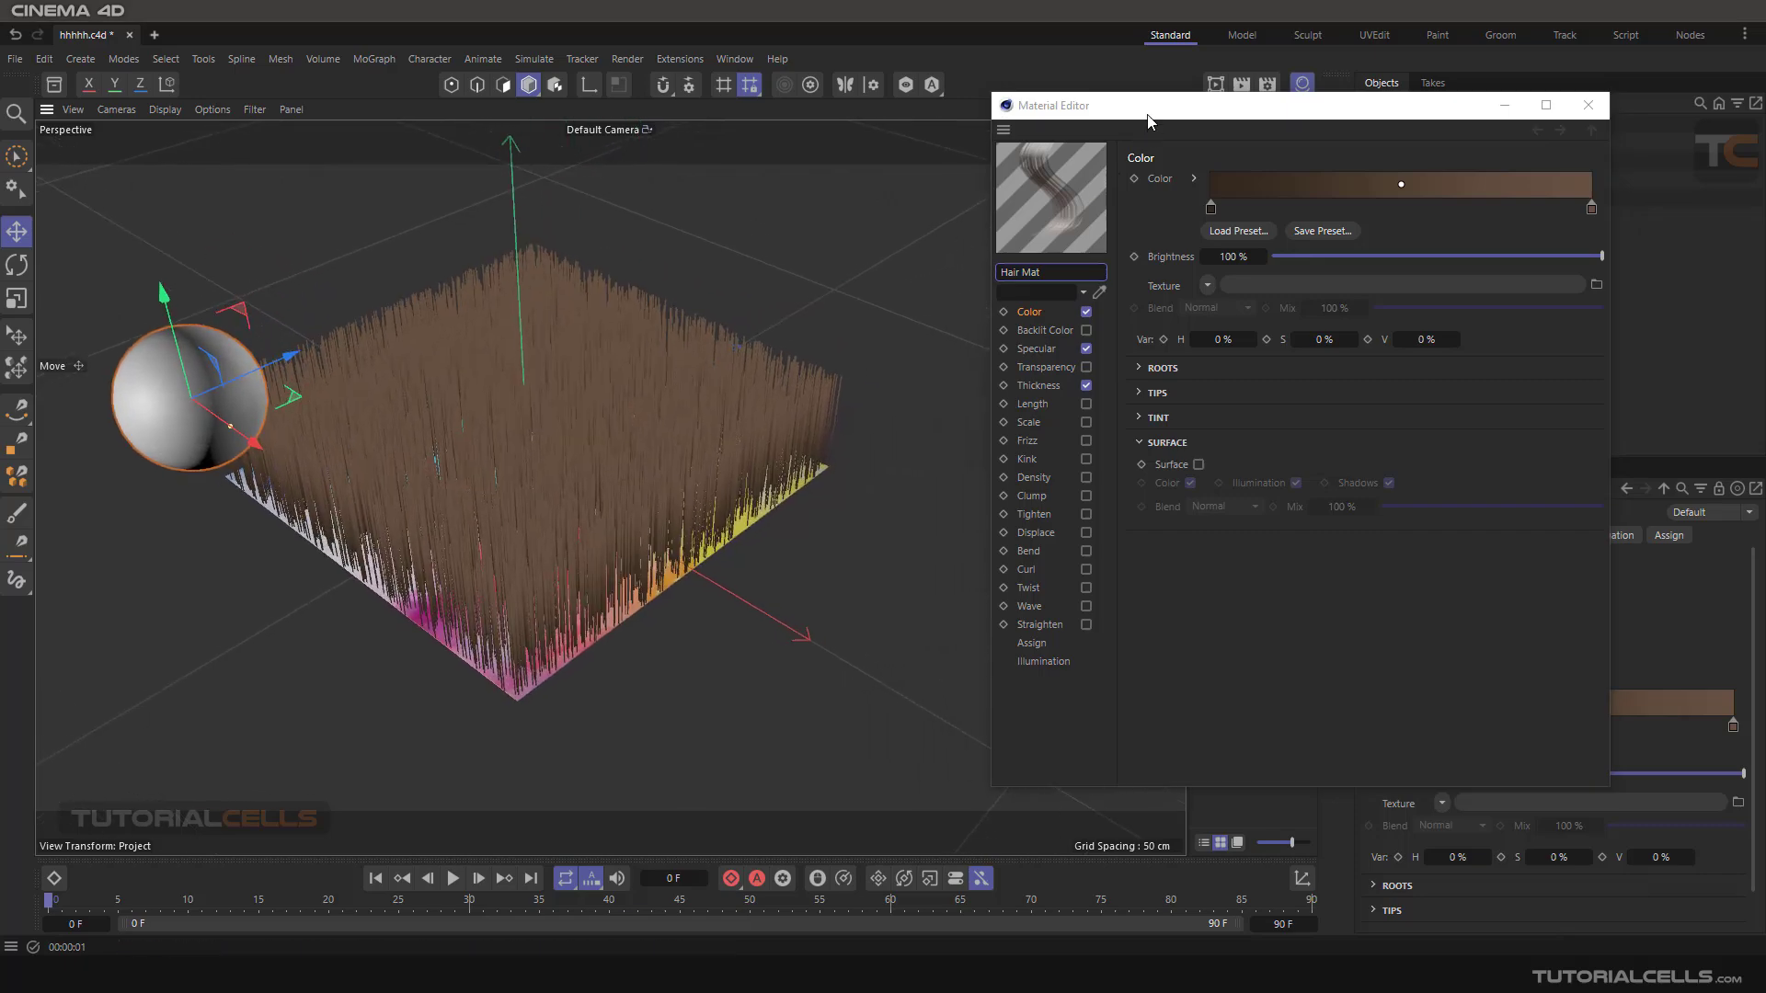
pyautogui.moveTo(1232, 105); pyautogui.dragTo(1216, 128)
# Start an interactive render region in the viewport, widen it across the hair, and collapse the material's Surface settings.
pyautogui.click(1216, 96)
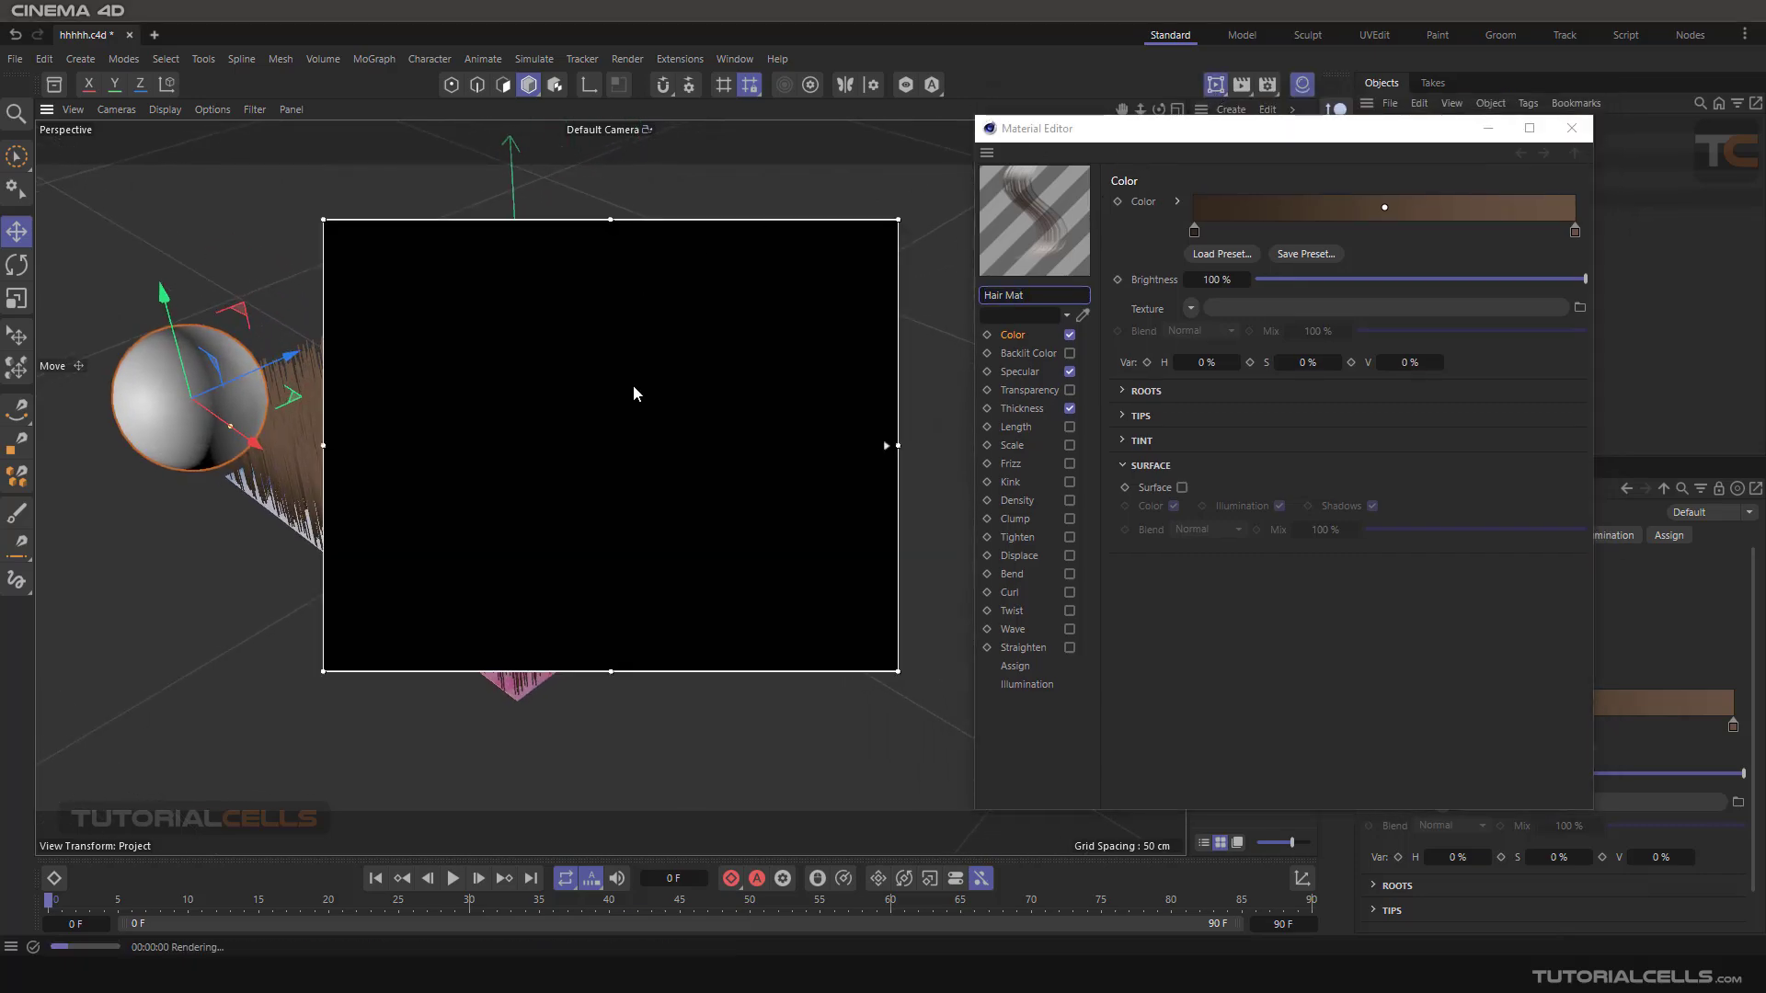
pyautogui.moveTo(323, 445); pyautogui.dragTo(163, 445)
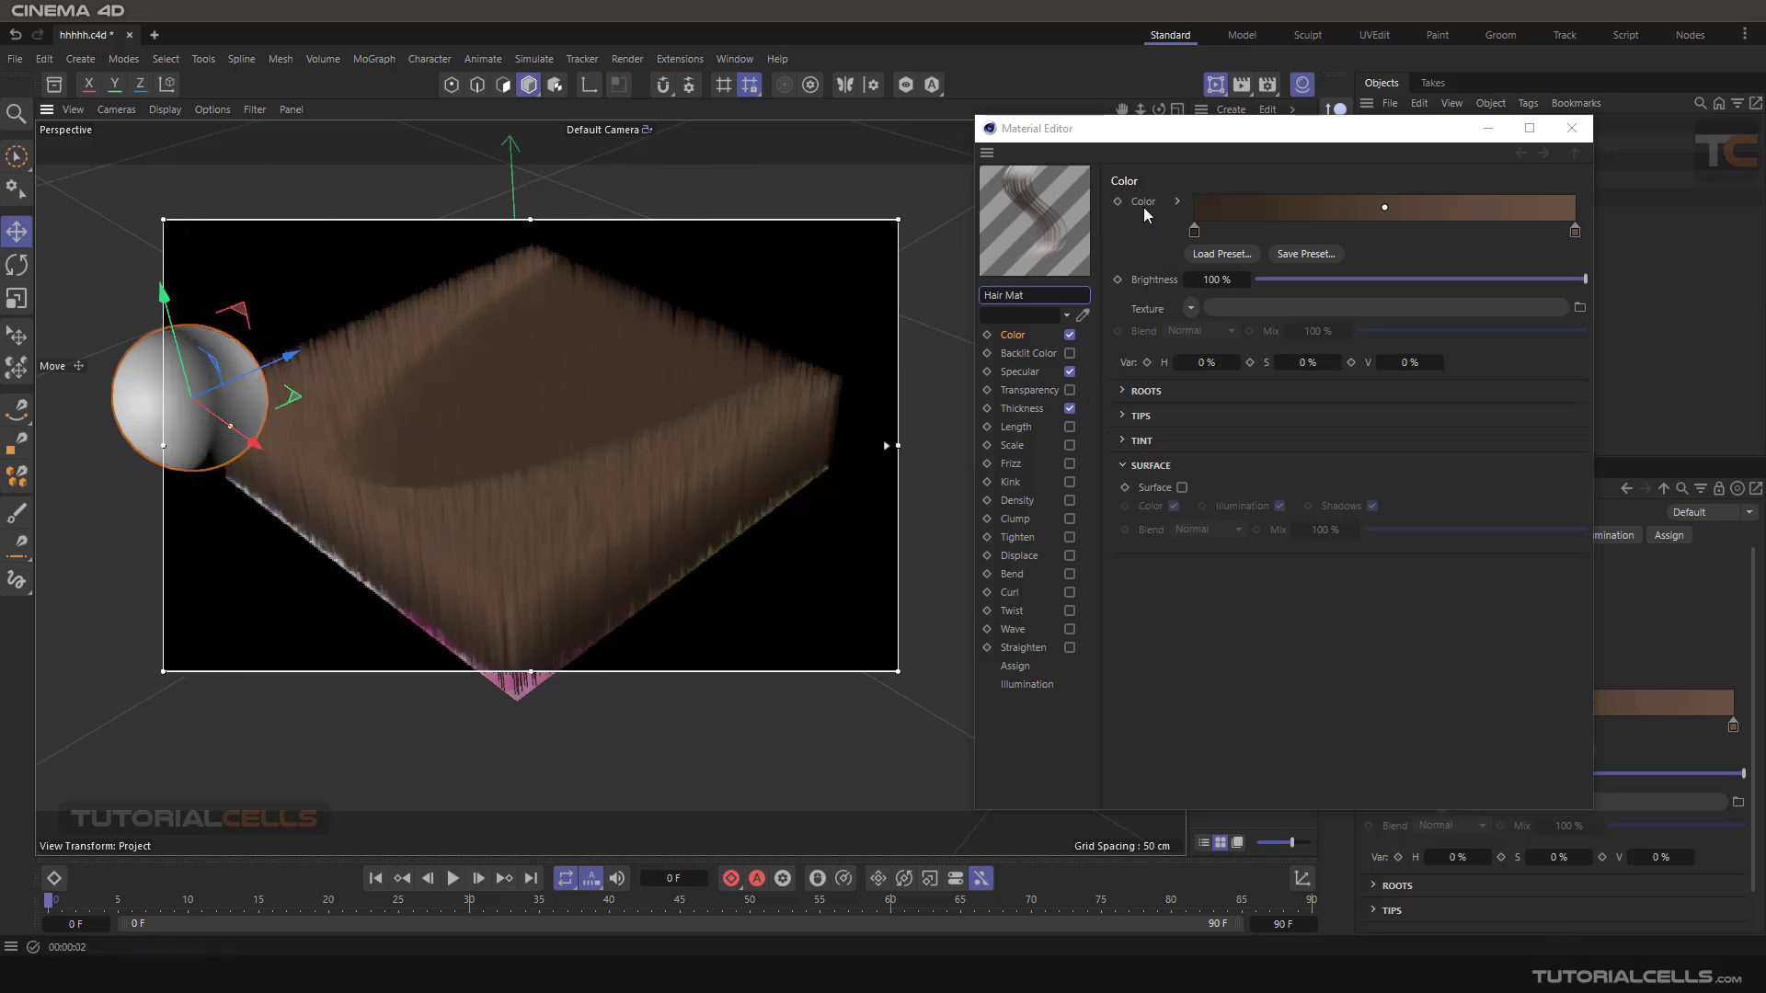
pyautogui.click(1123, 466)
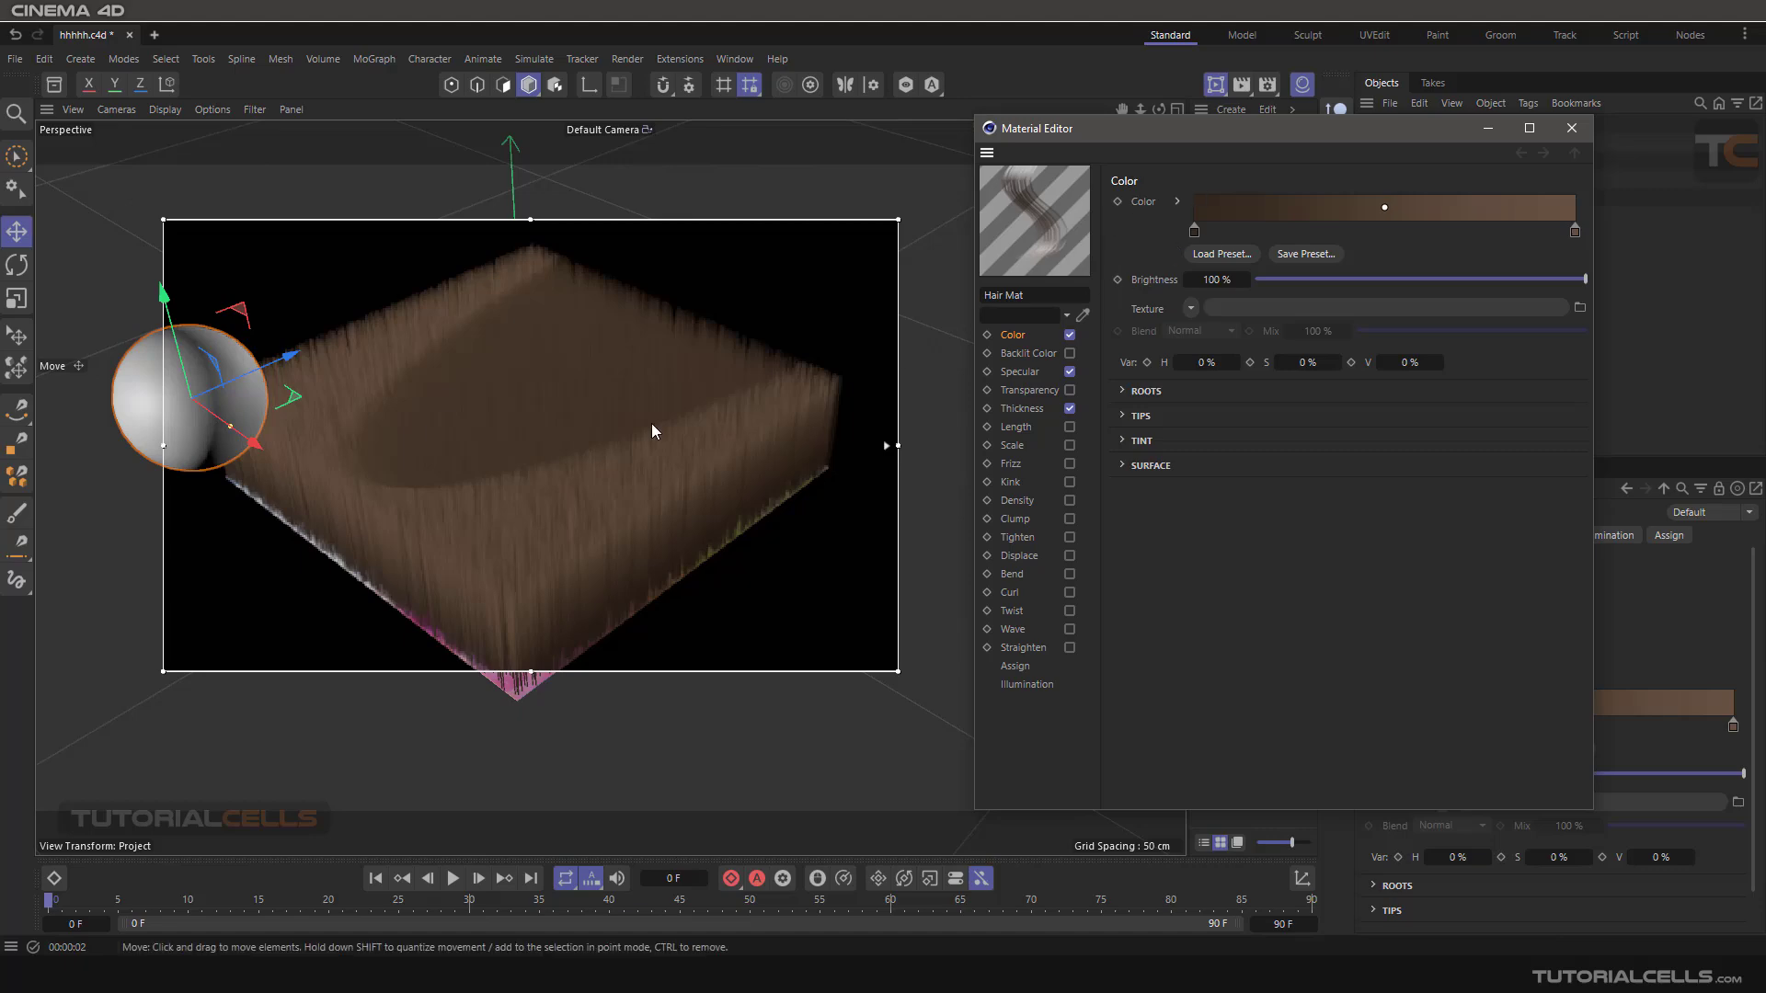
pyautogui.keyDown('alt'); pyautogui.moveTo(651, 423); pyautogui.dragTo(539, 559); pyautogui.keyUp('alt')
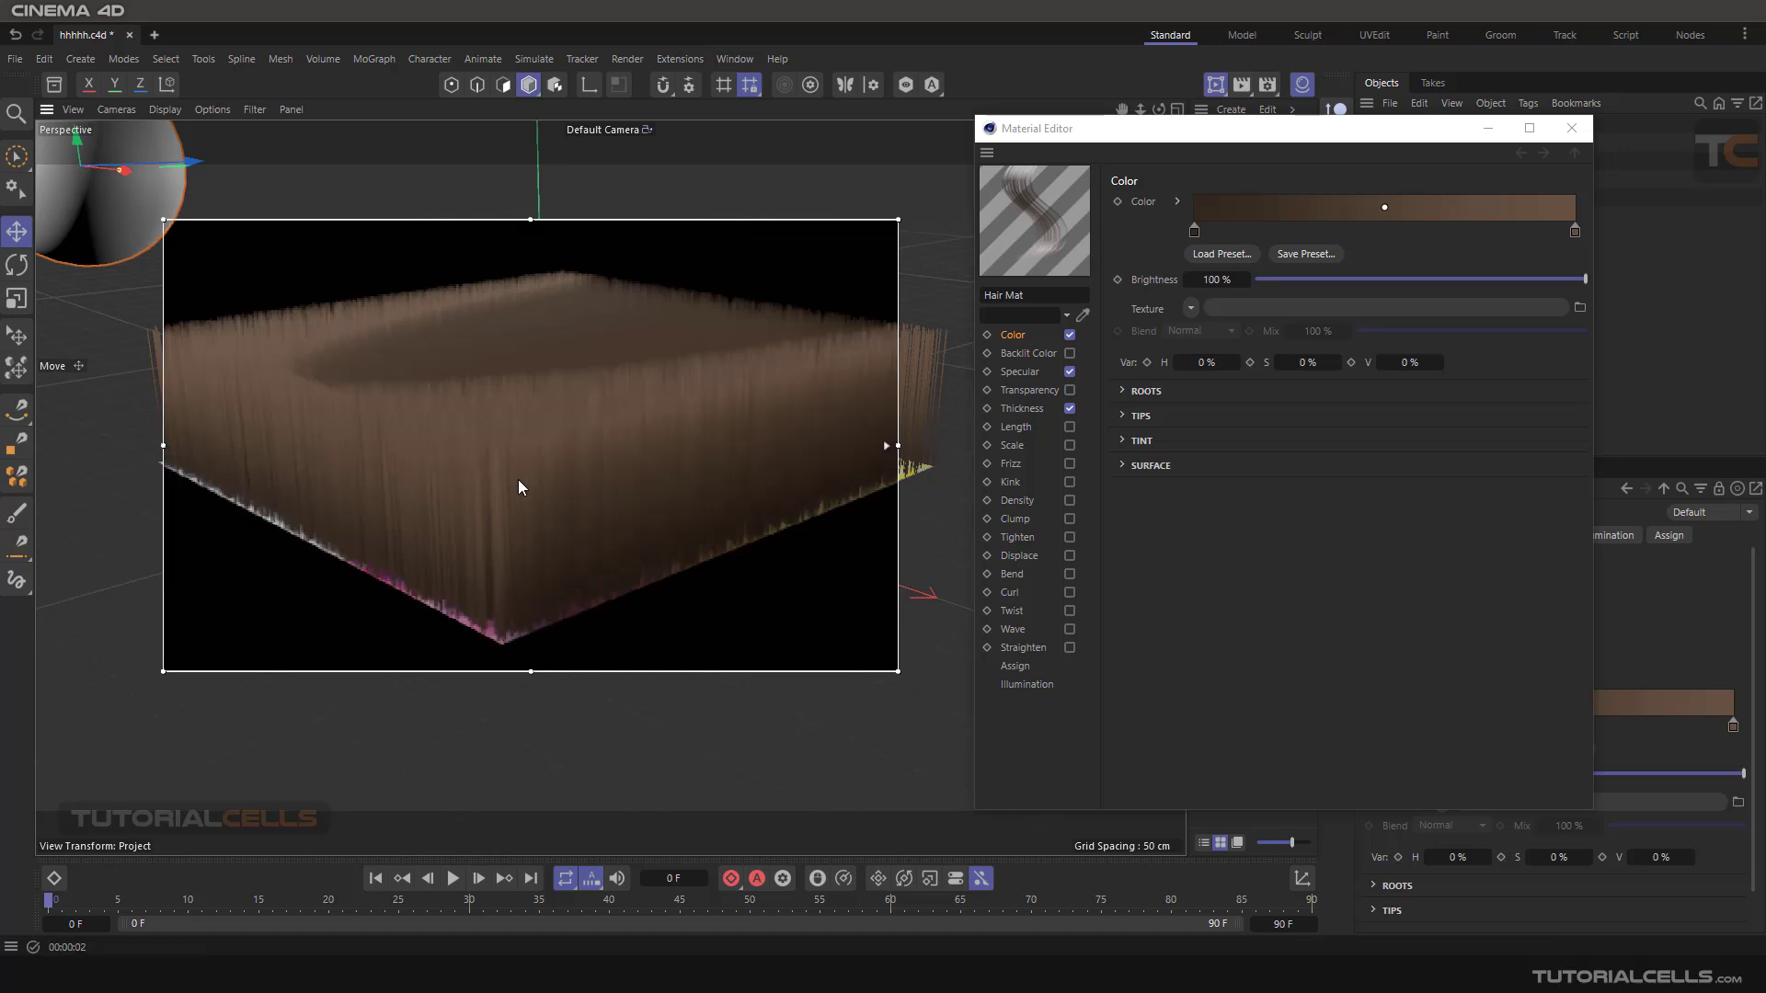
# Set the hair colour gradient's root knot to red with hue 0°, saturation 71% and value 90%.
pyautogui.click(1195, 231)
pyautogui.doubleClick(1195, 232)
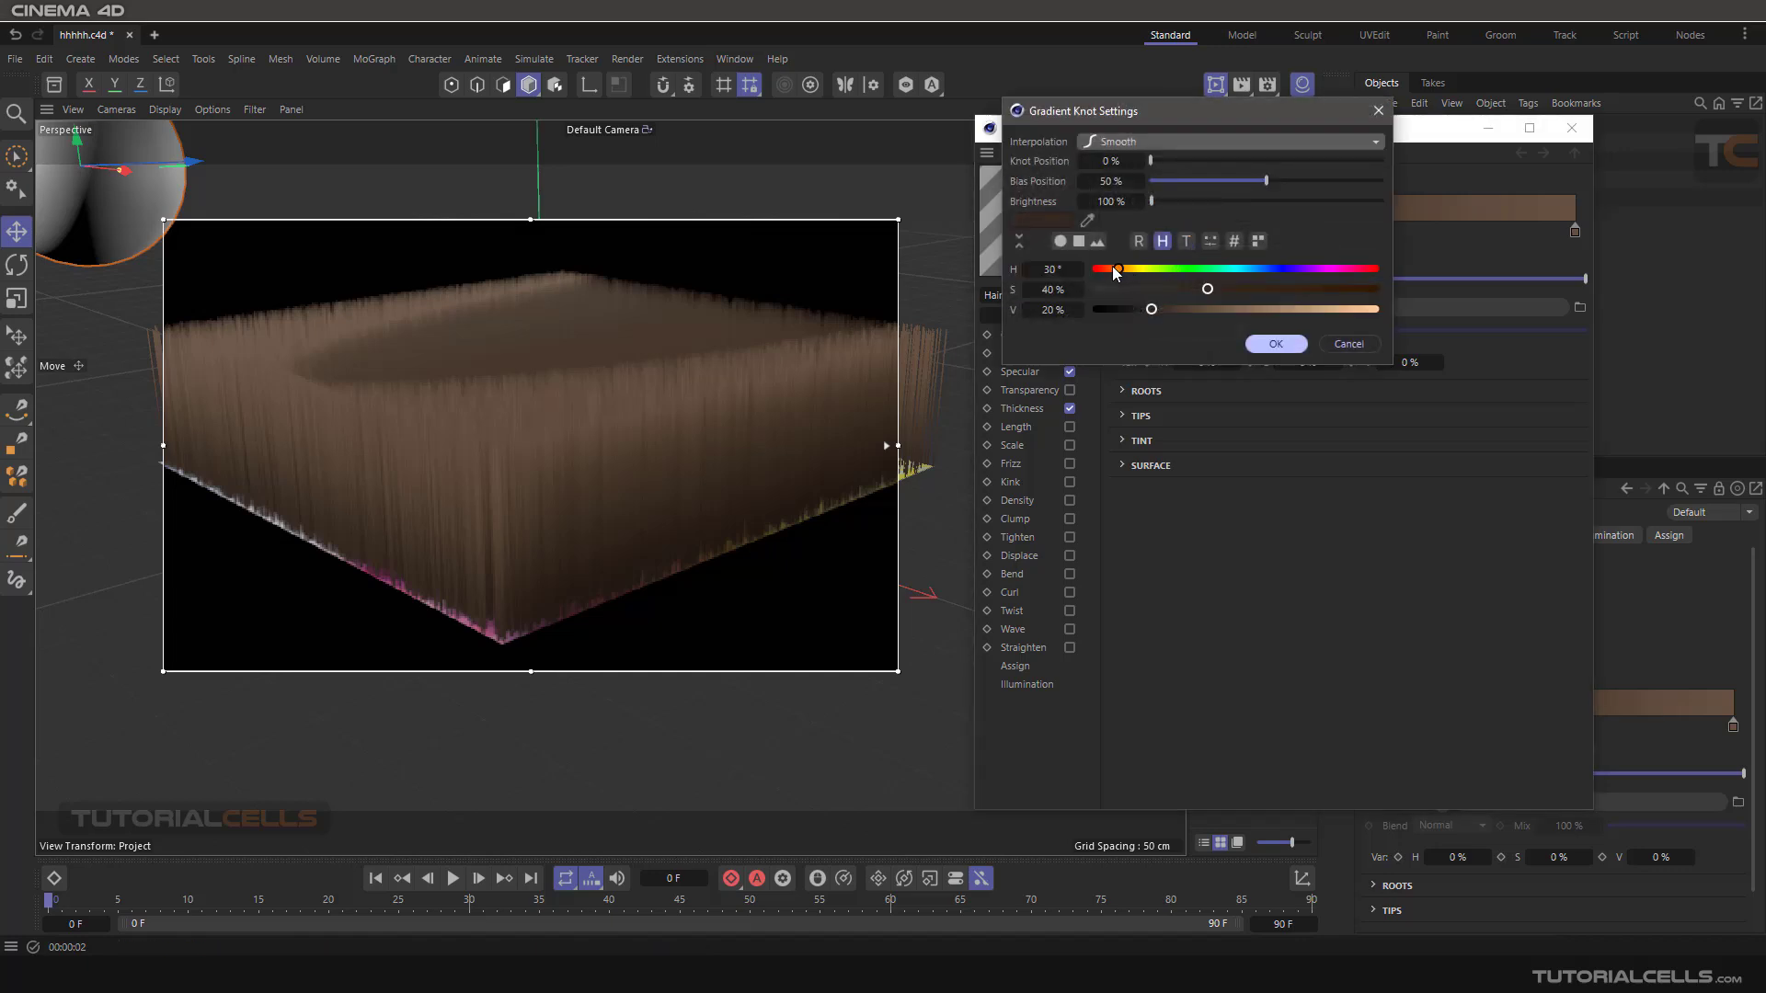
pyautogui.moveTo(1274, 313); pyautogui.dragTo(1304, 310)
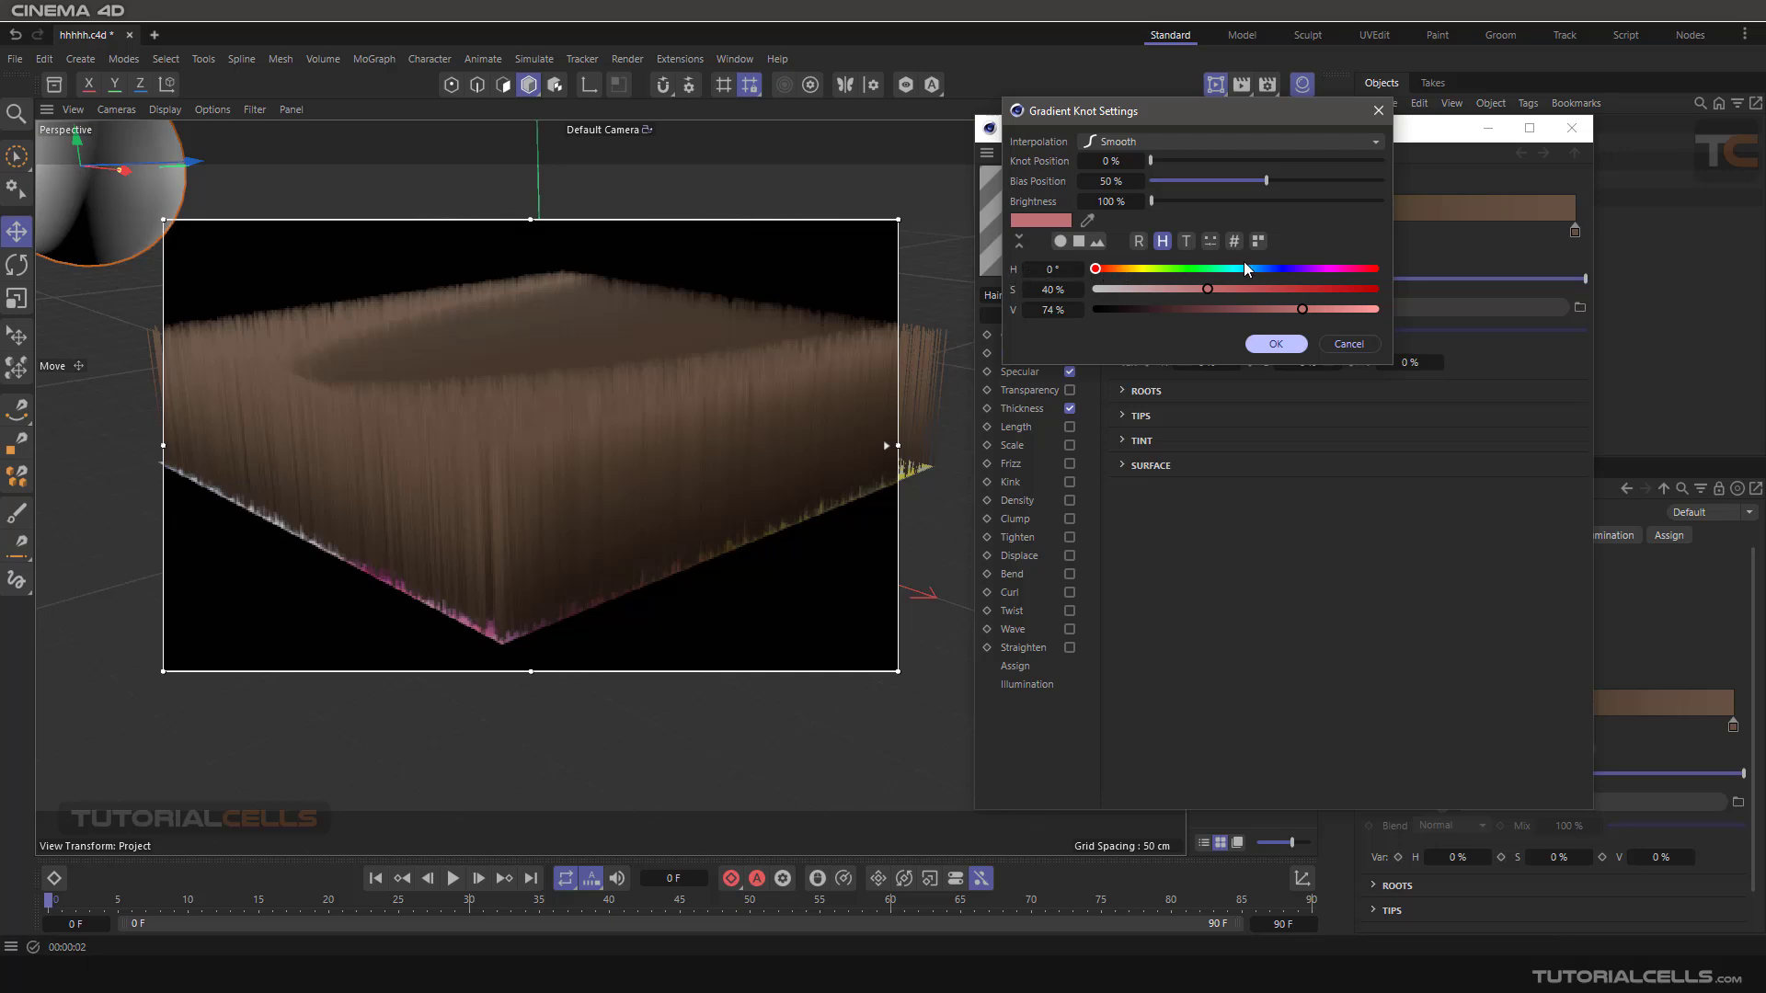
pyautogui.moveTo(1212, 289); pyautogui.dragTo(1326, 311)
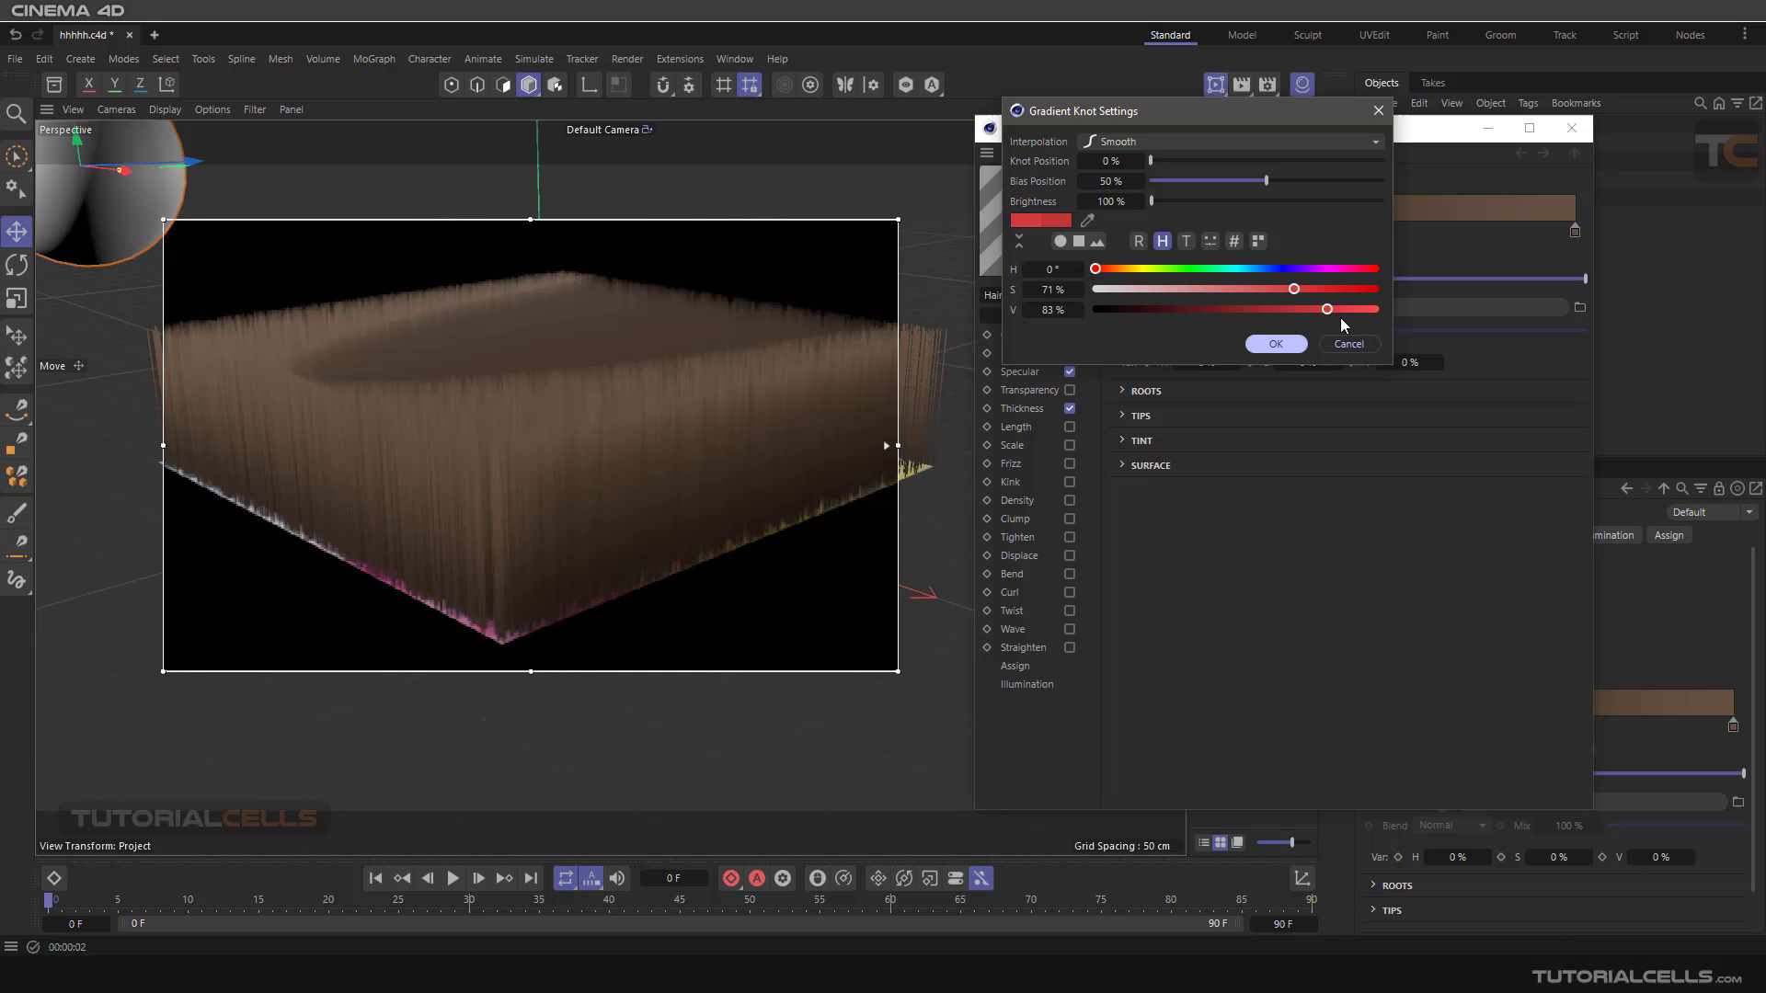
pyautogui.click(1275, 343)
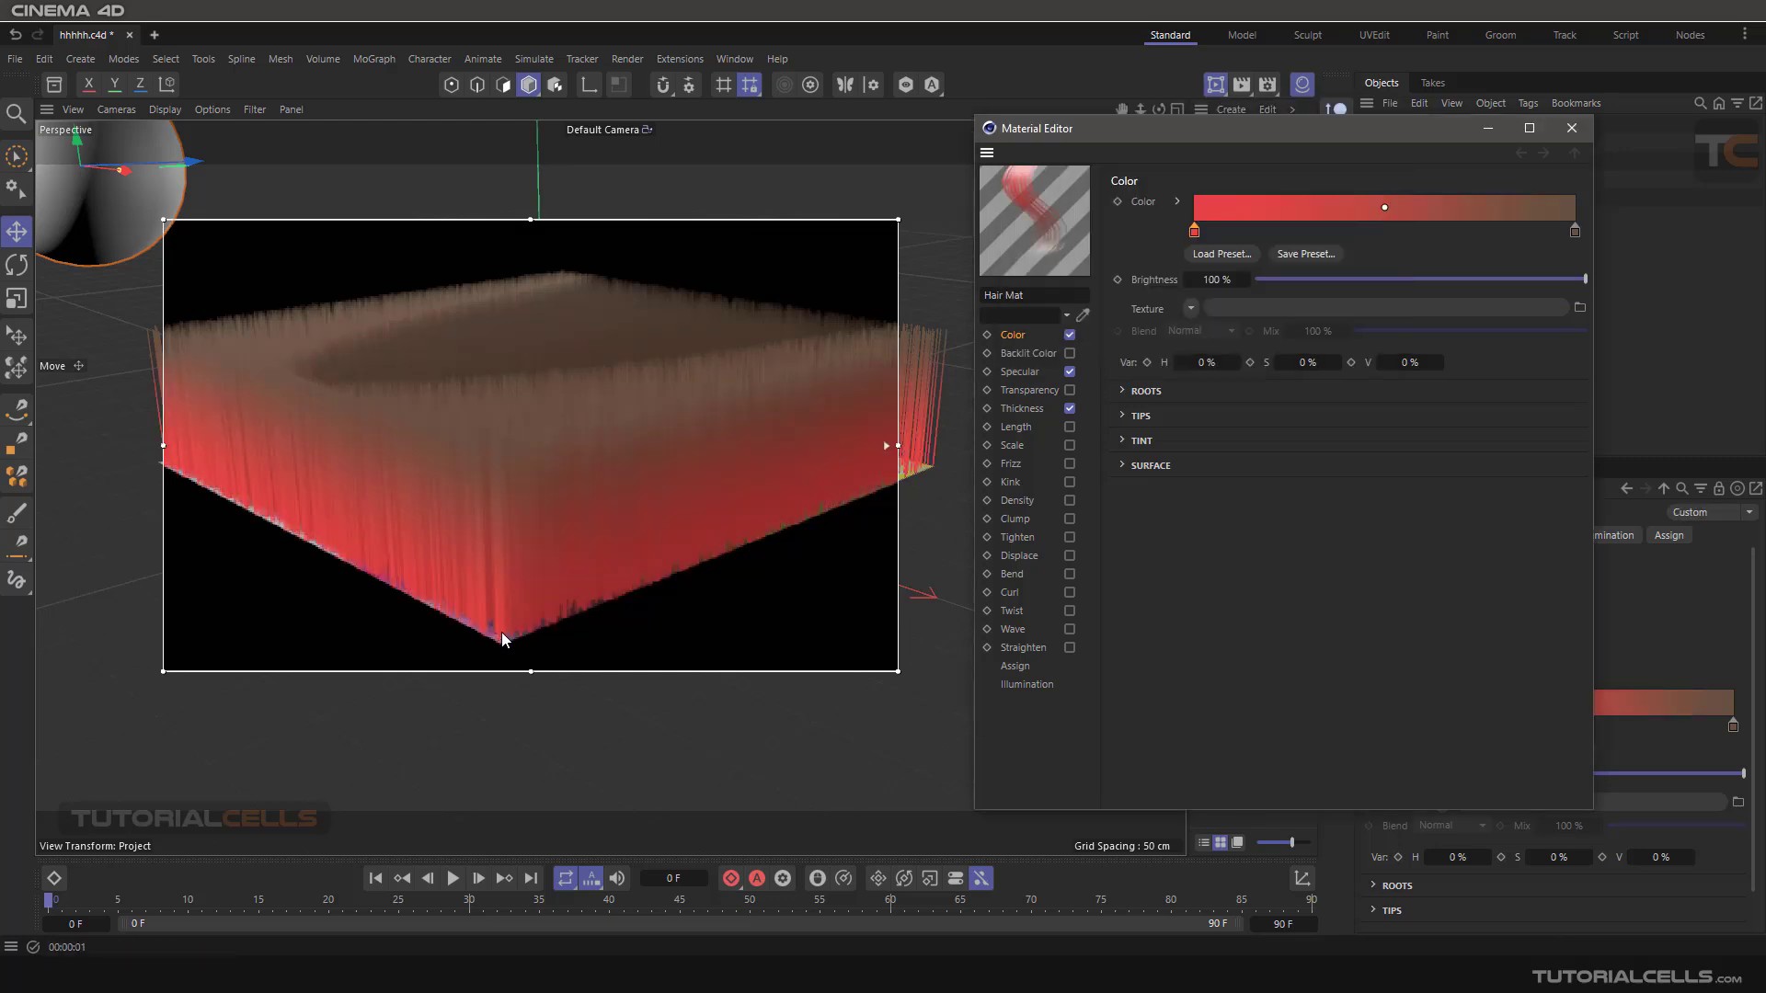
# Set the hair colour gradient's tip knot to bright green with hue 99°, saturation 76% and value 99%.
pyautogui.click(1574, 231)
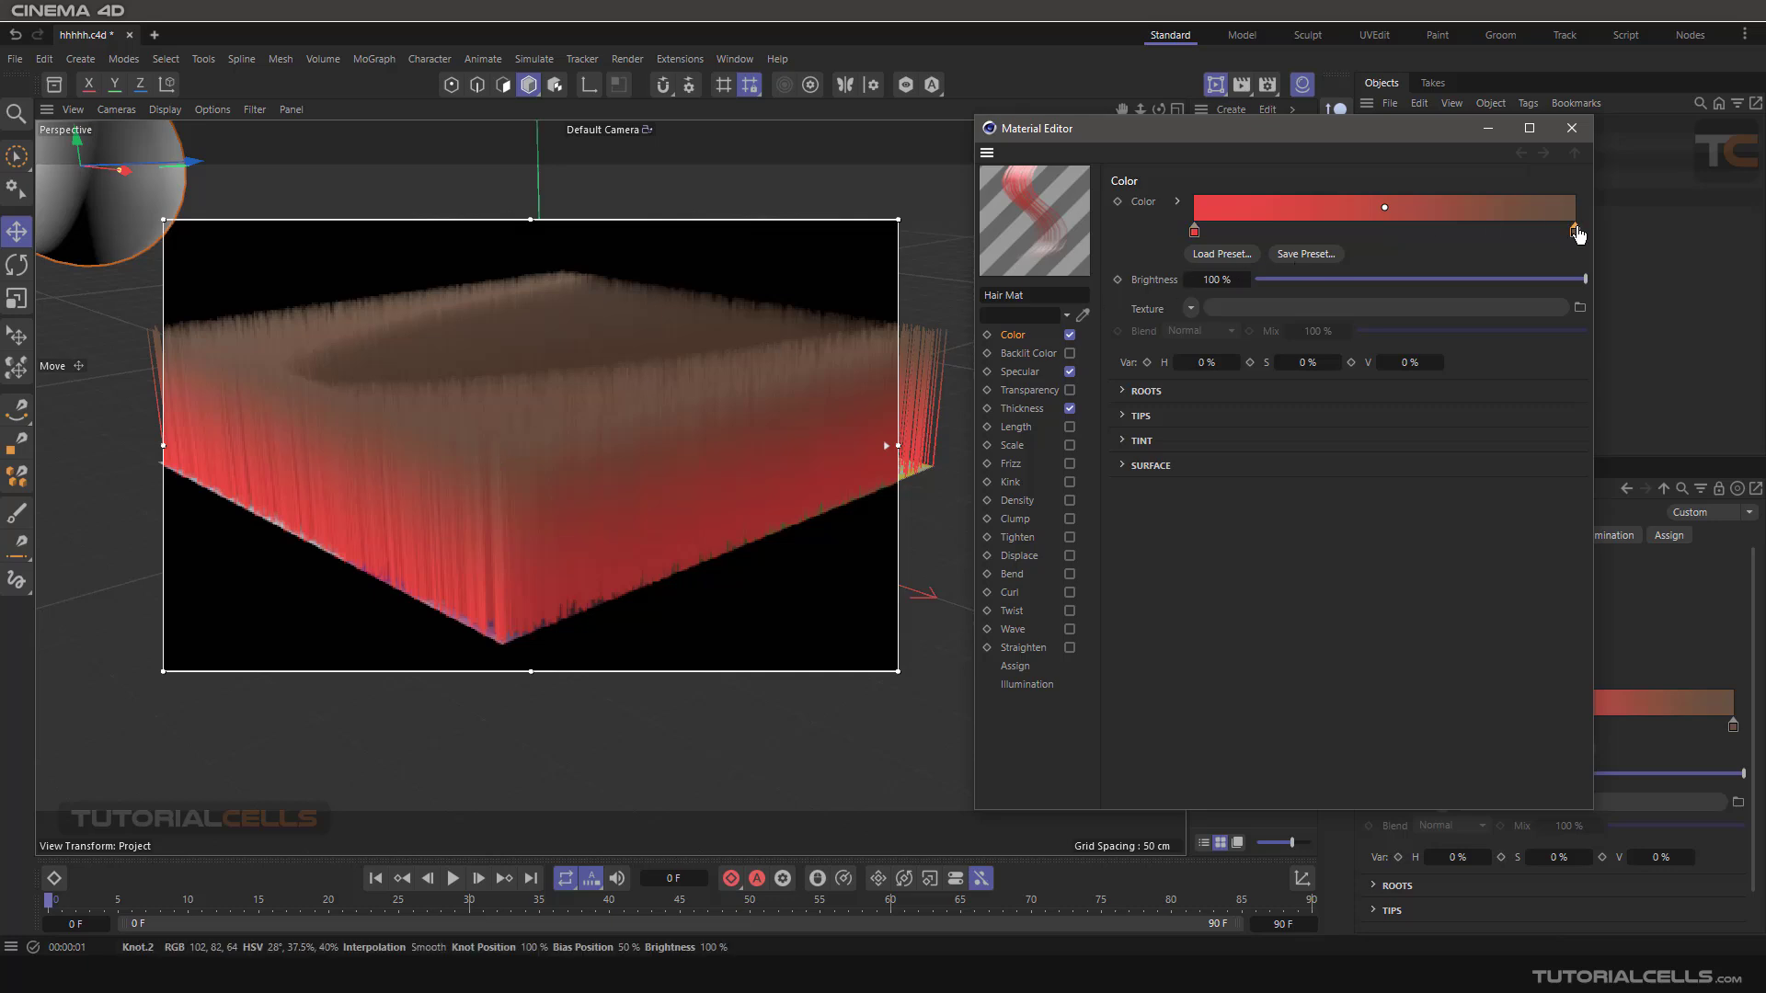
pyautogui.doubleClick(1575, 231)
pyautogui.click(1337, 266)
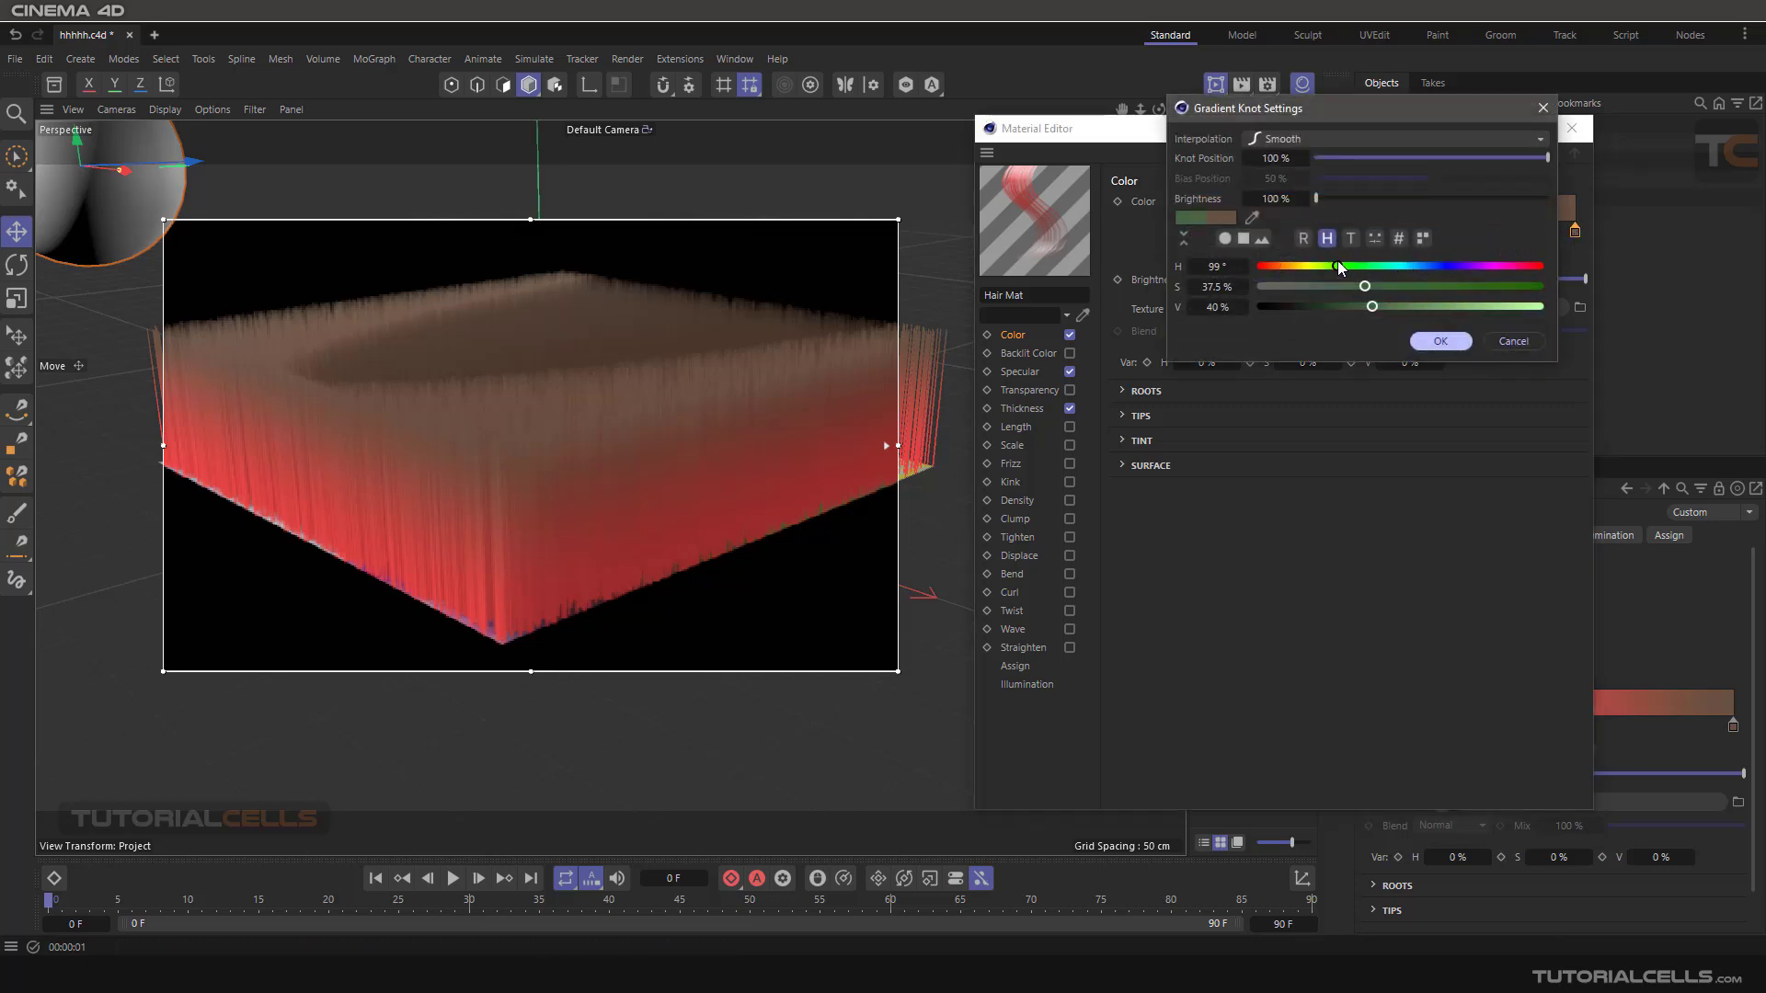
pyautogui.click(1472, 286)
pyautogui.moveTo(1495, 308); pyautogui.dragTo(1546, 307)
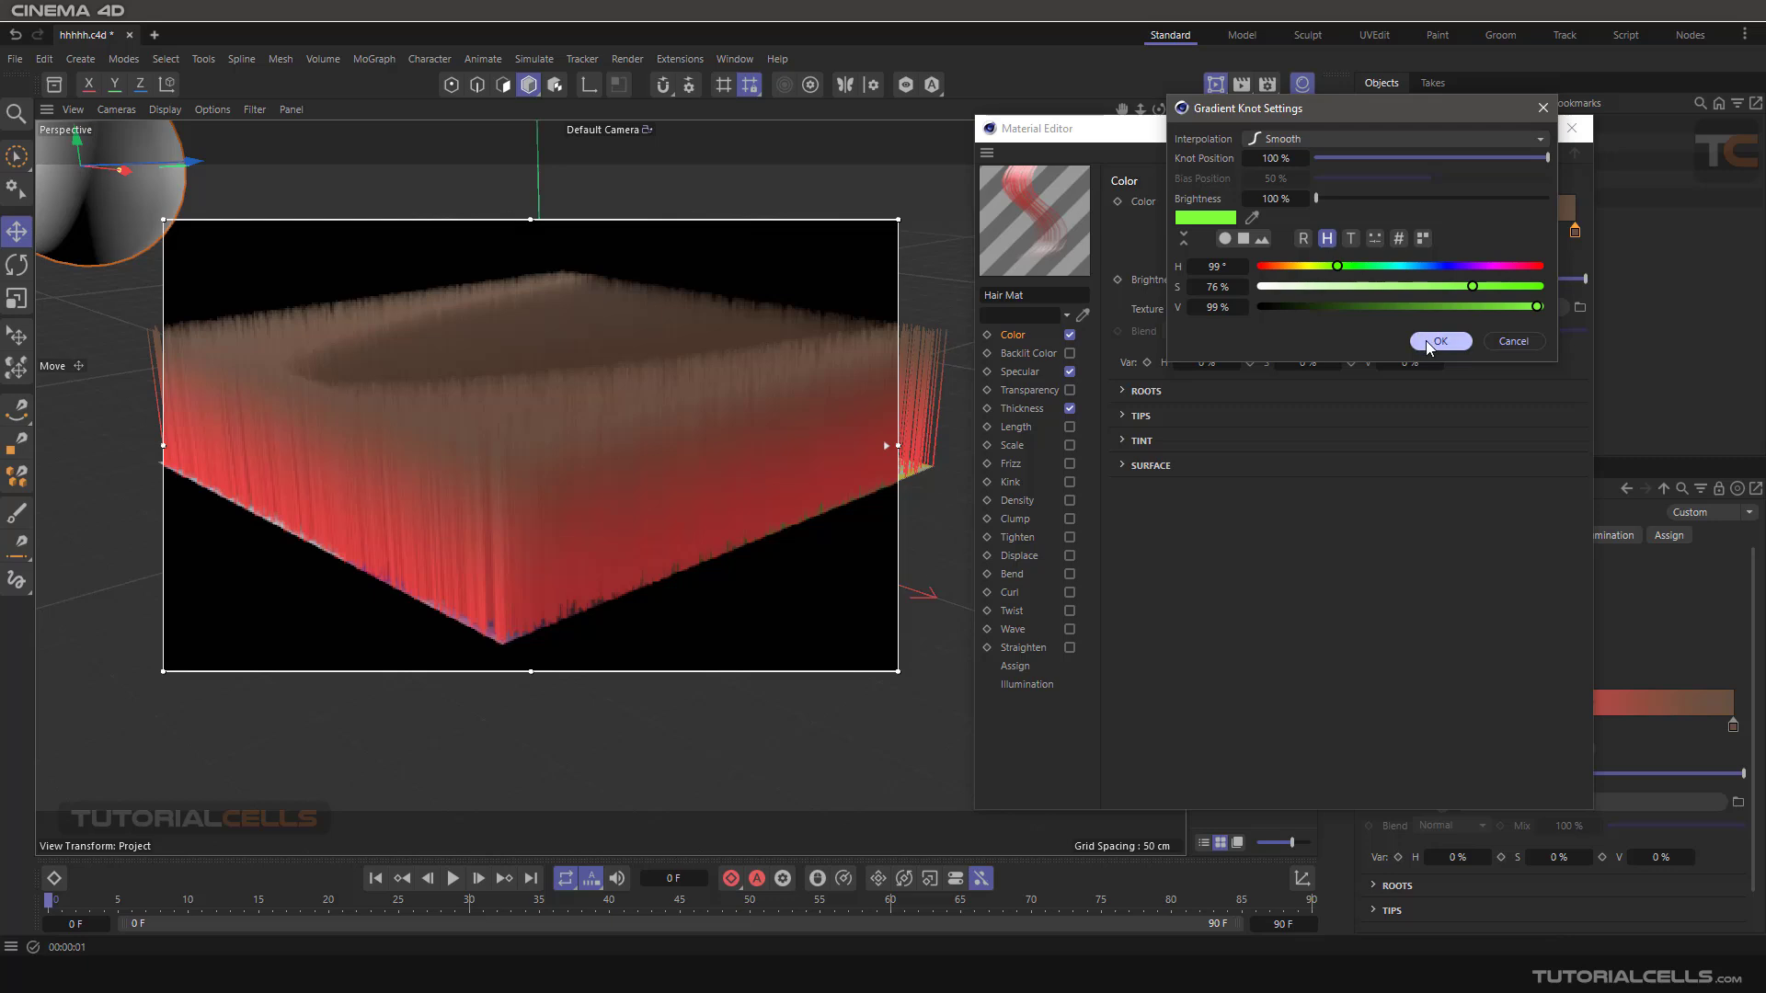
pyautogui.click(1436, 341)
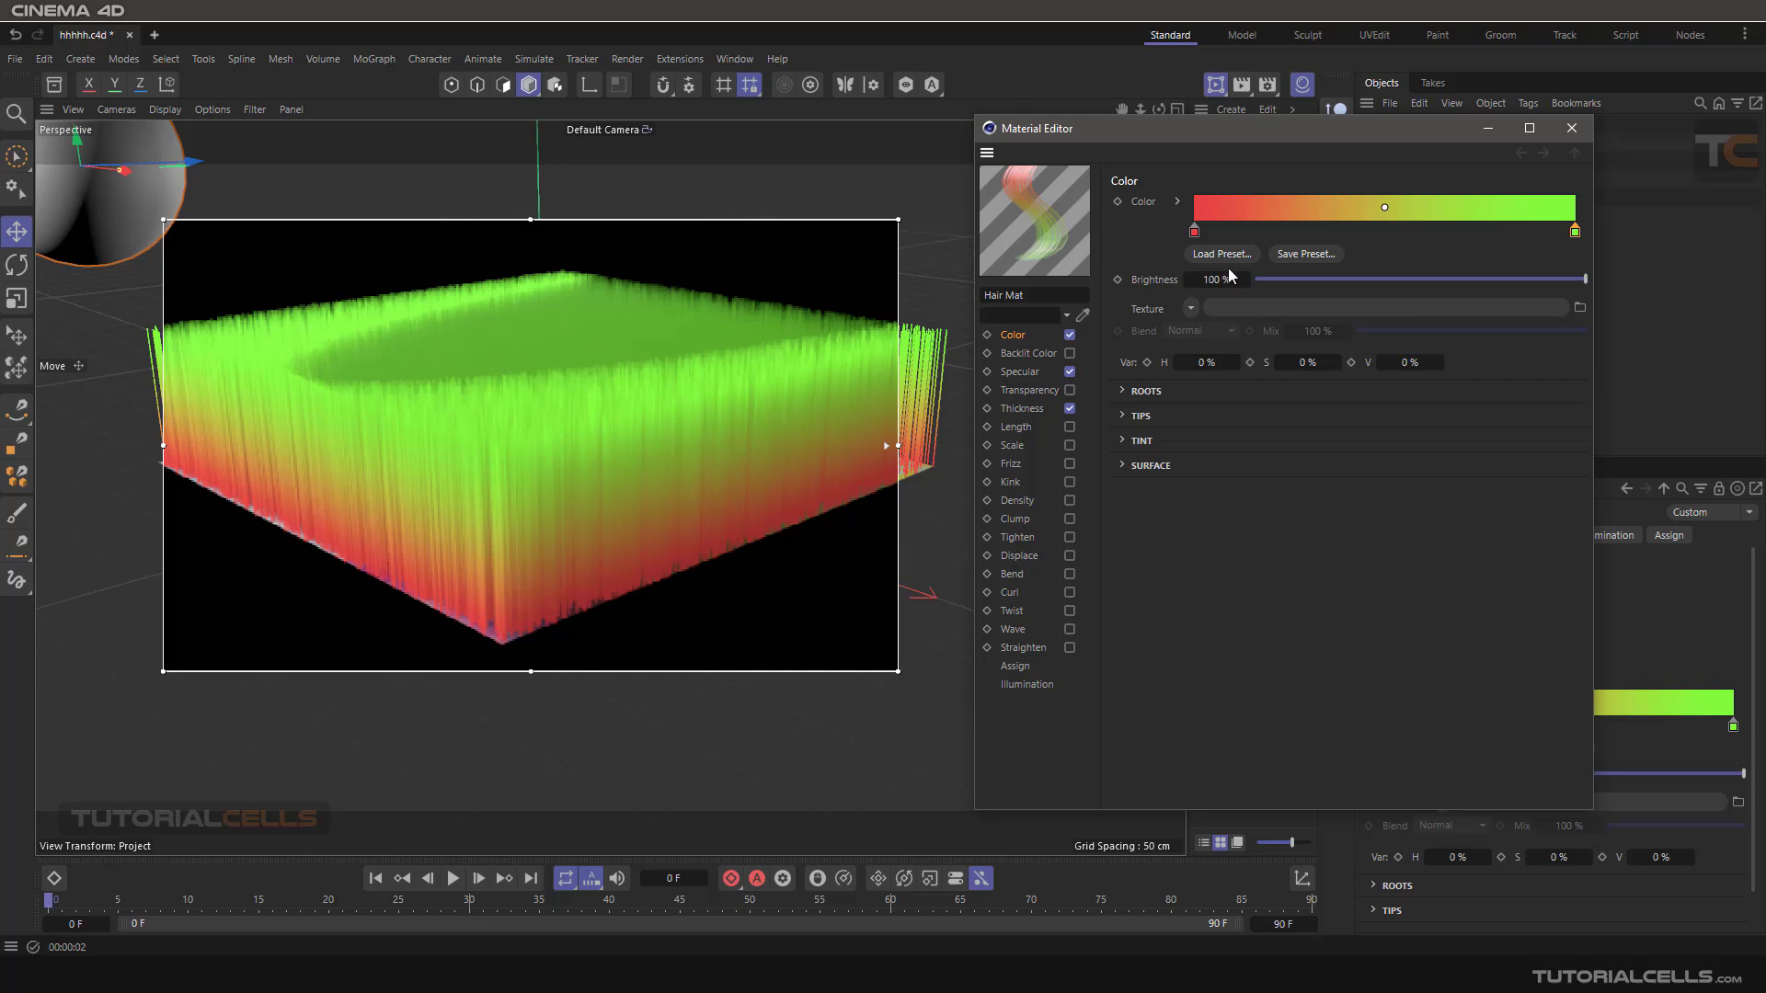
# Add a middle knot to the hair colour gradient at about 51.7% and make it blue with hue 231°.
pyautogui.click(1378, 232)
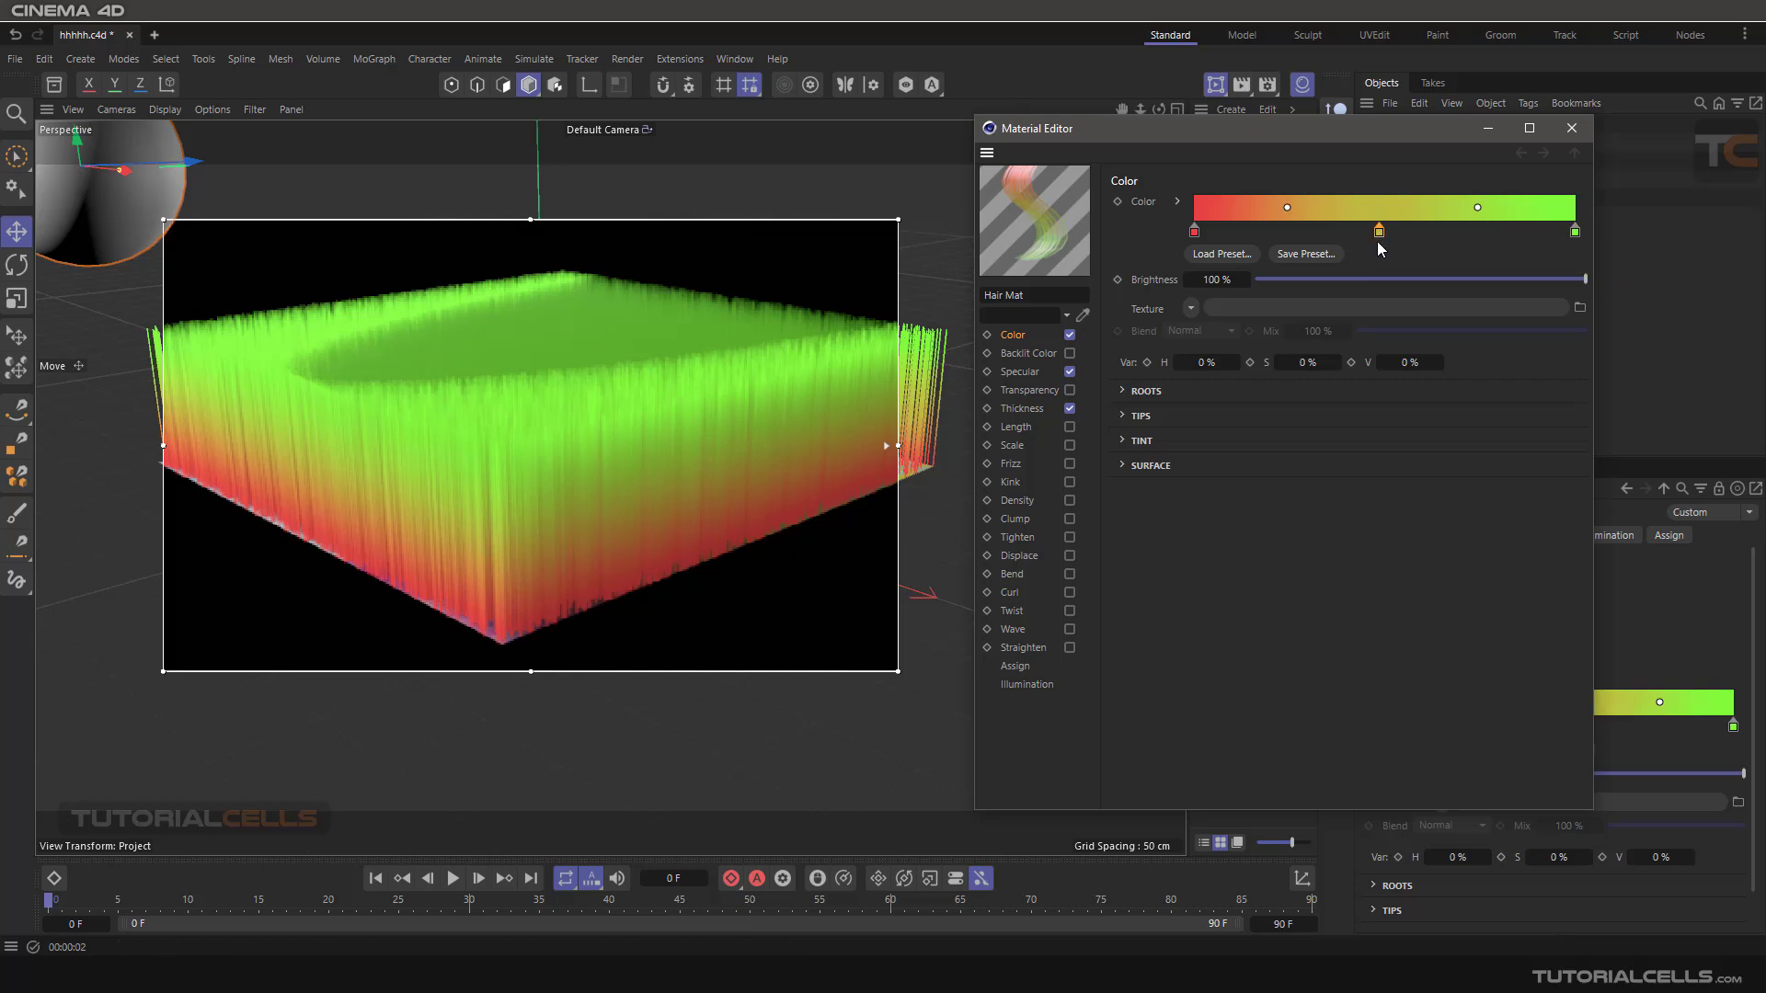
pyautogui.moveTo(1379, 234); pyautogui.dragTo(1392, 233)
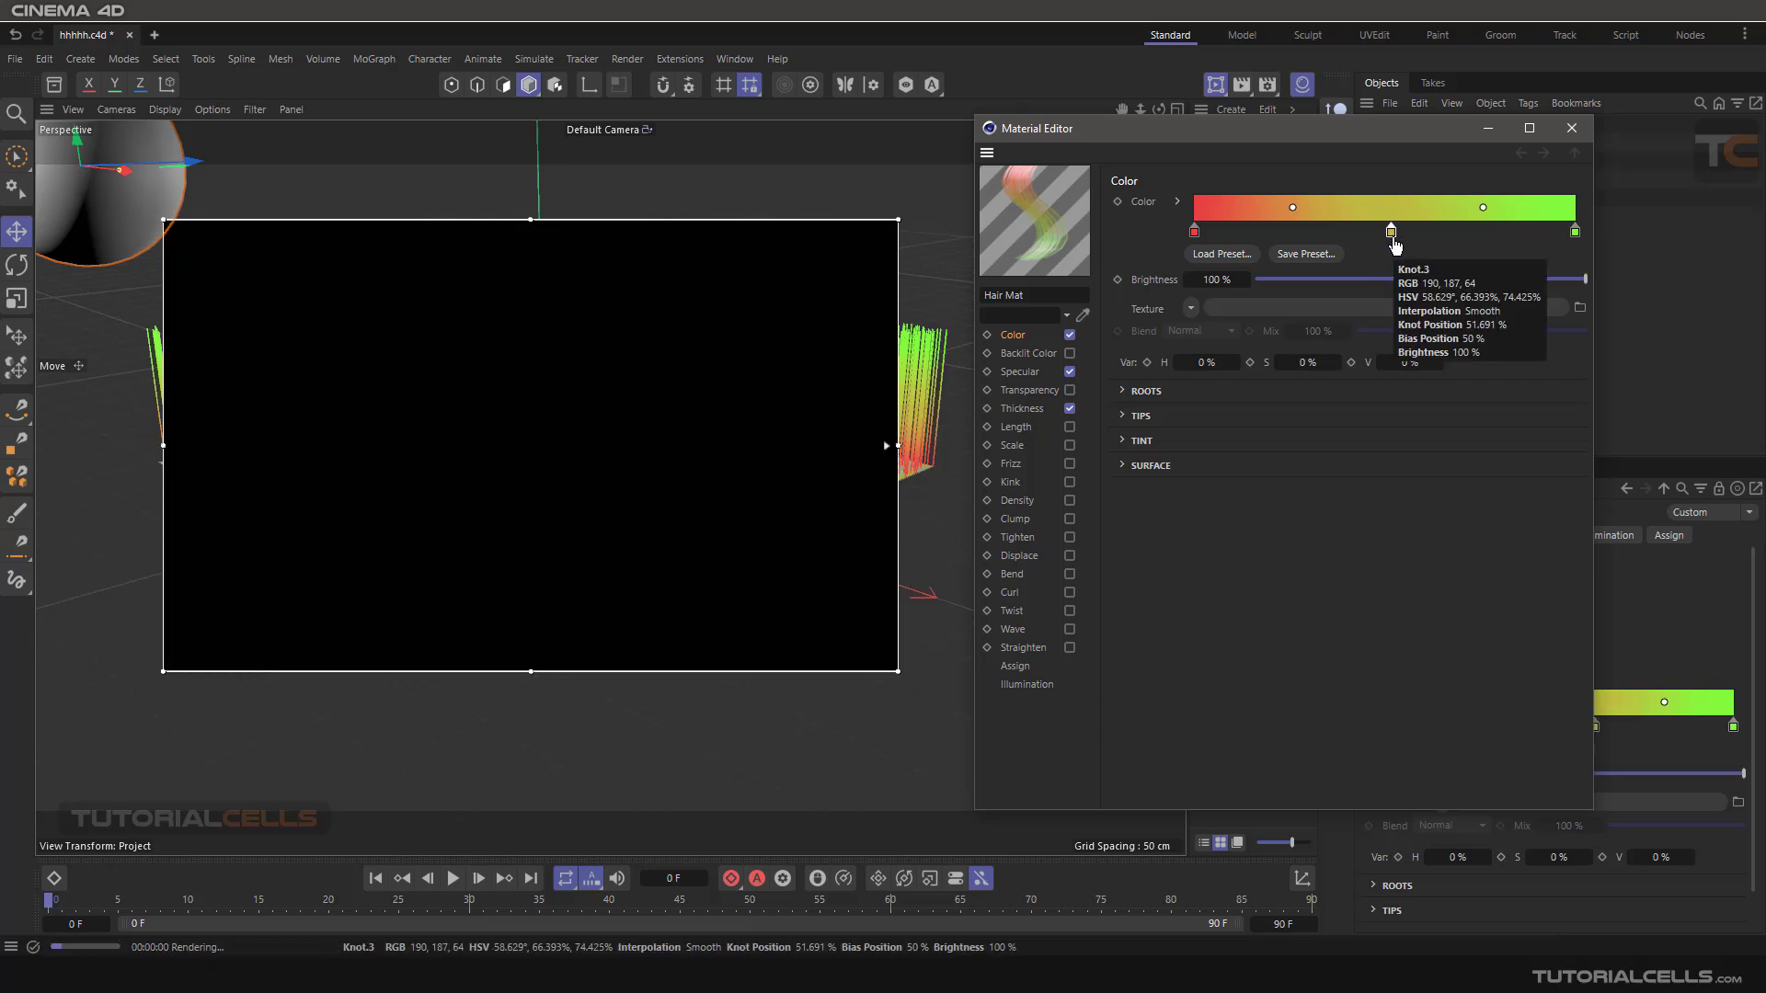
pyautogui.click(1178, 202)
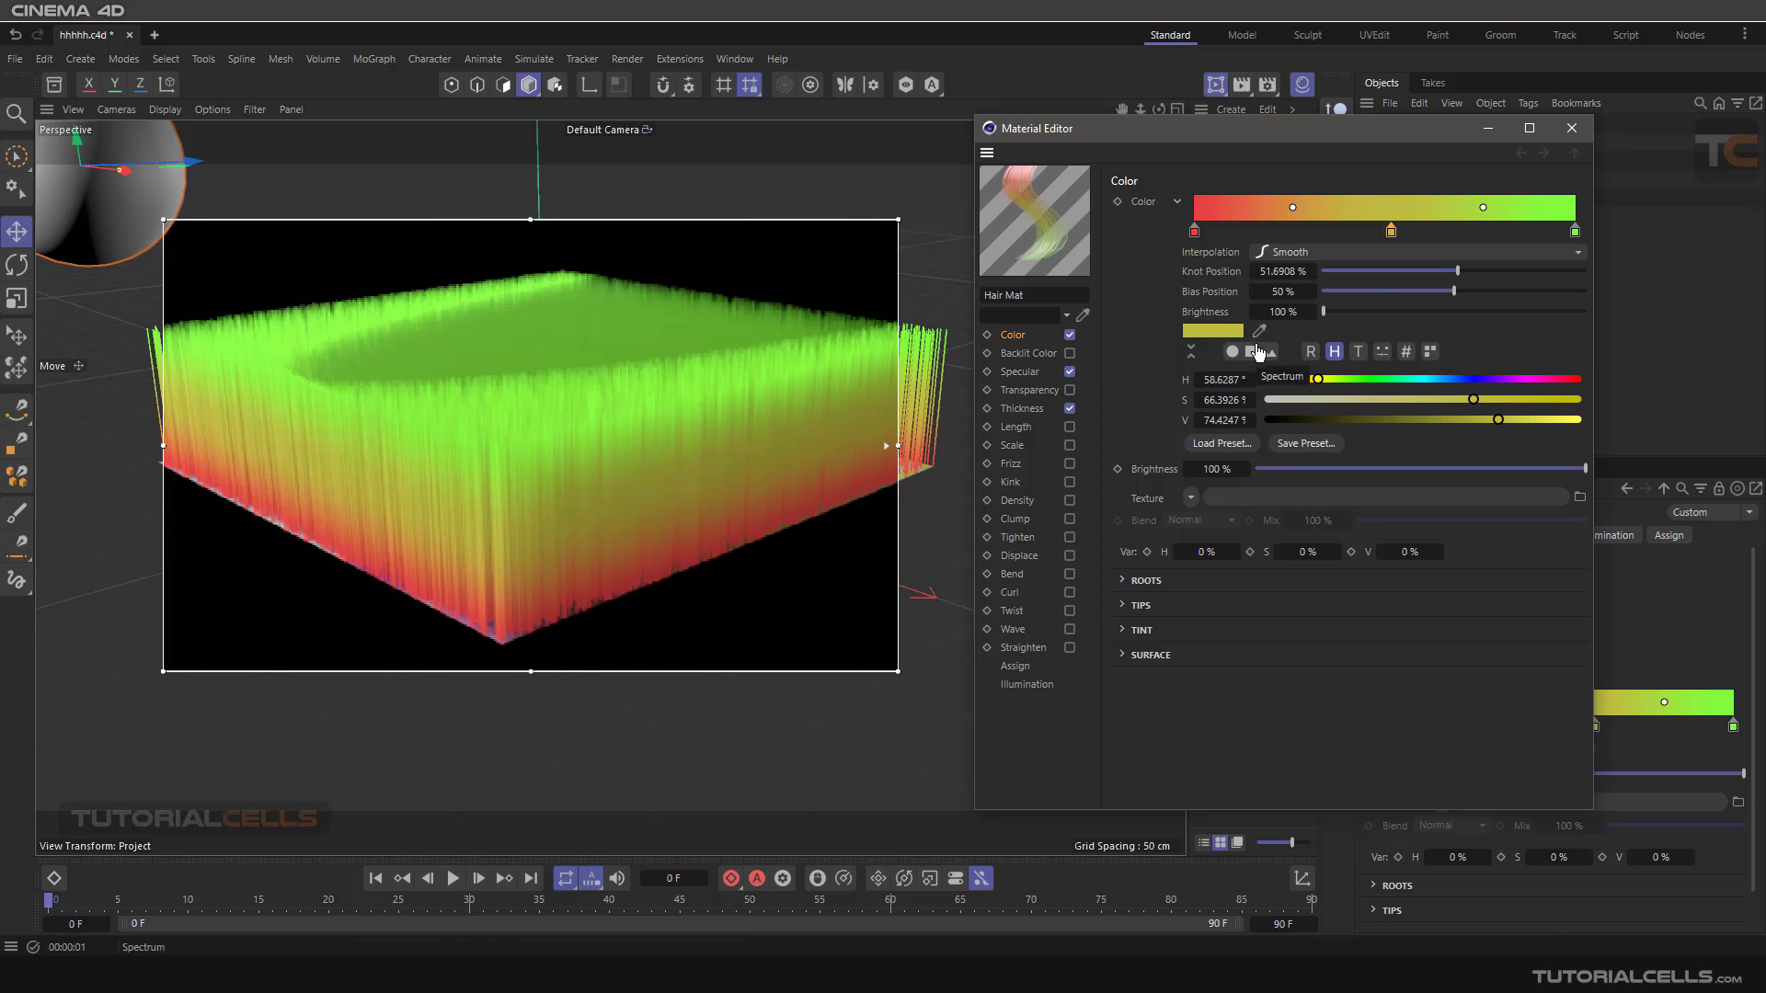
pyautogui.click(1177, 203)
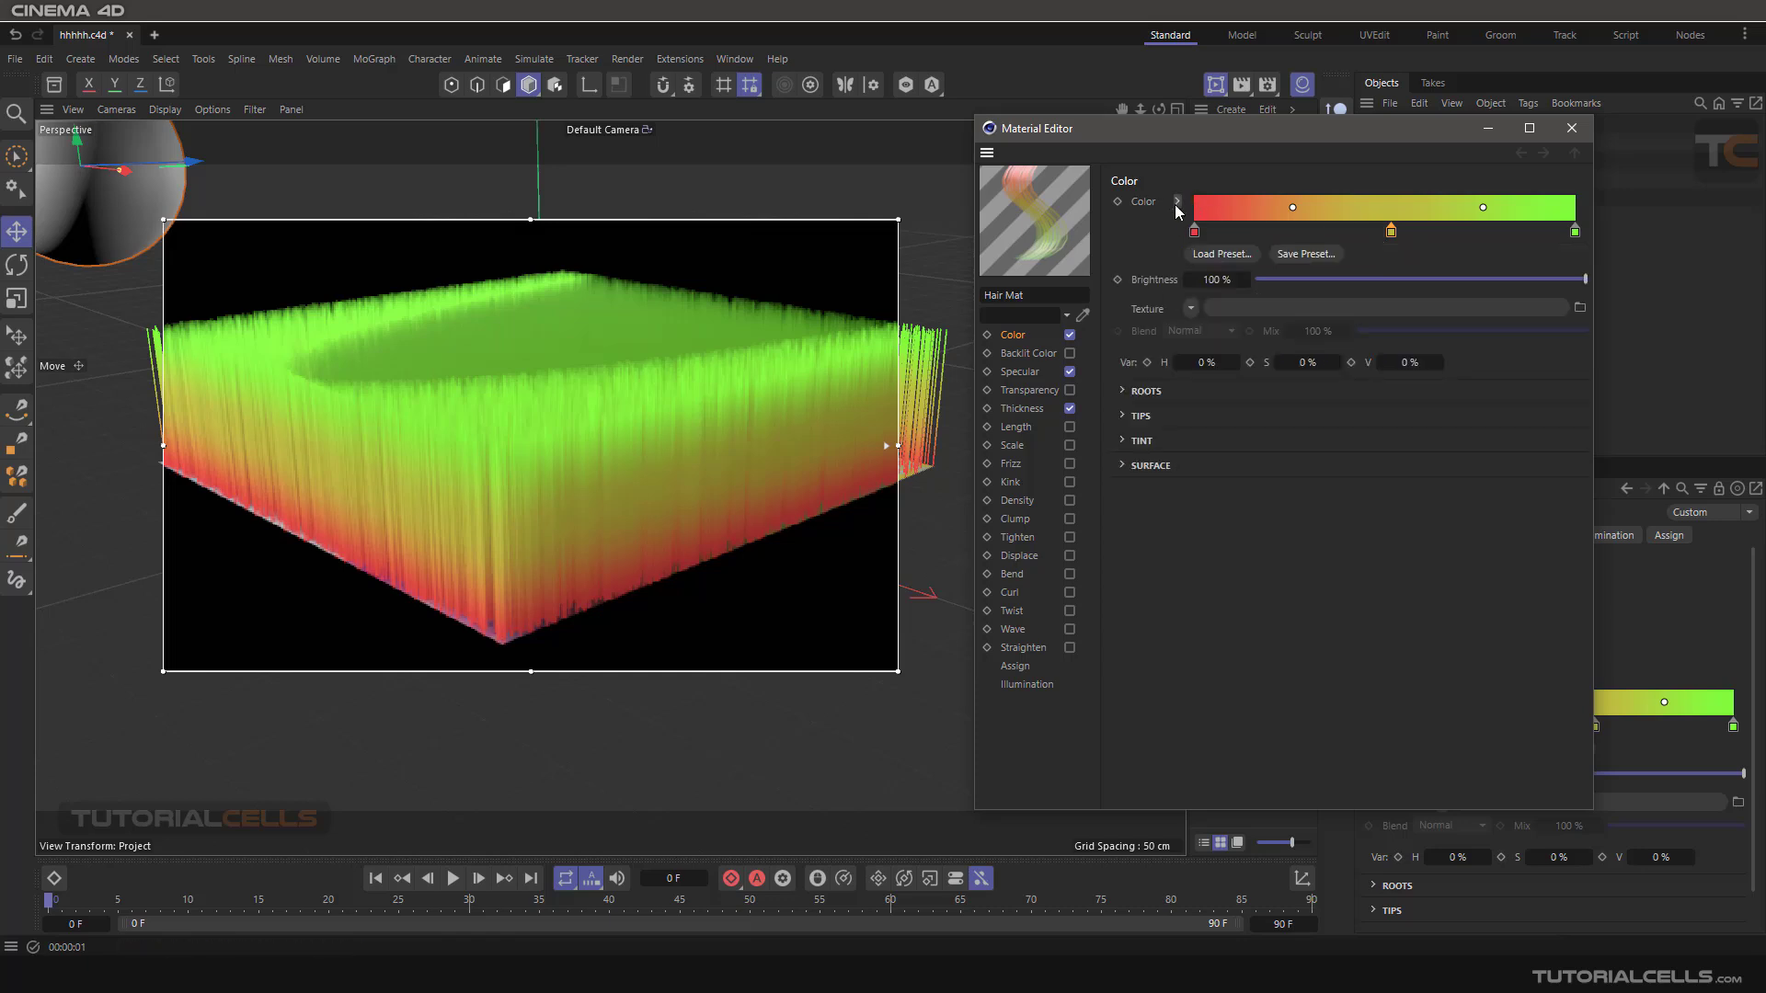
pyautogui.doubleClick(1391, 232)
pyautogui.click(1439, 268)
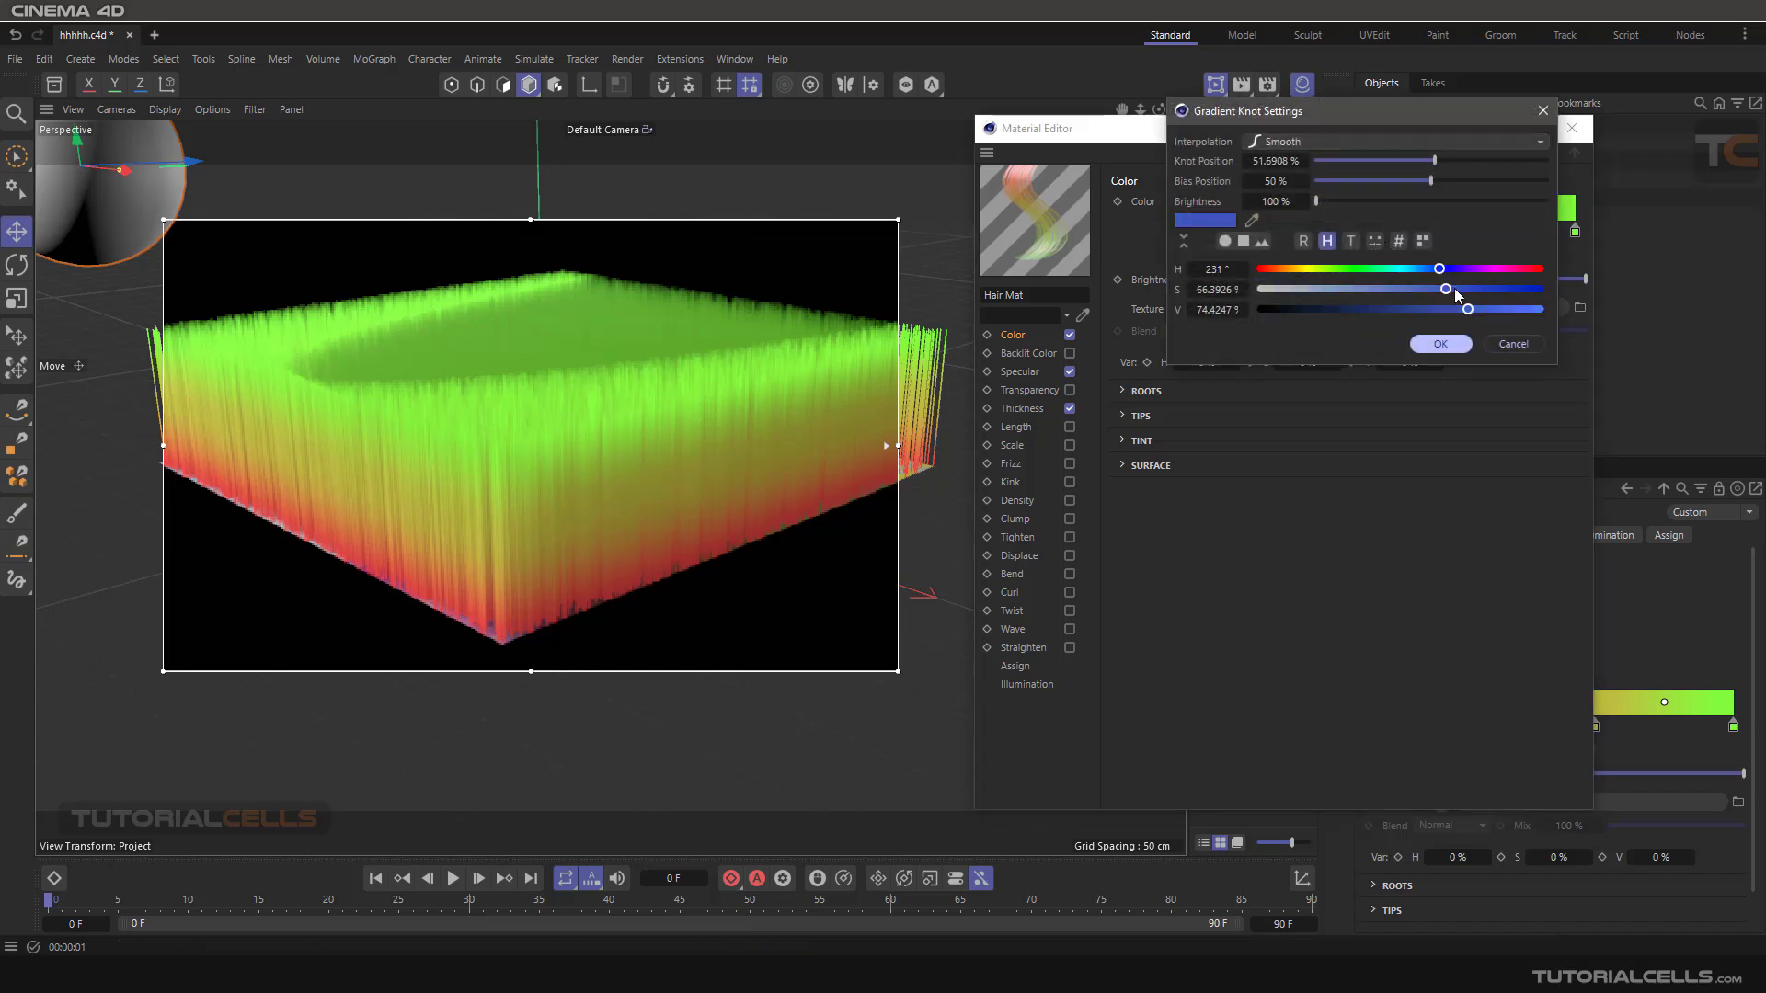
pyautogui.click(1440, 344)
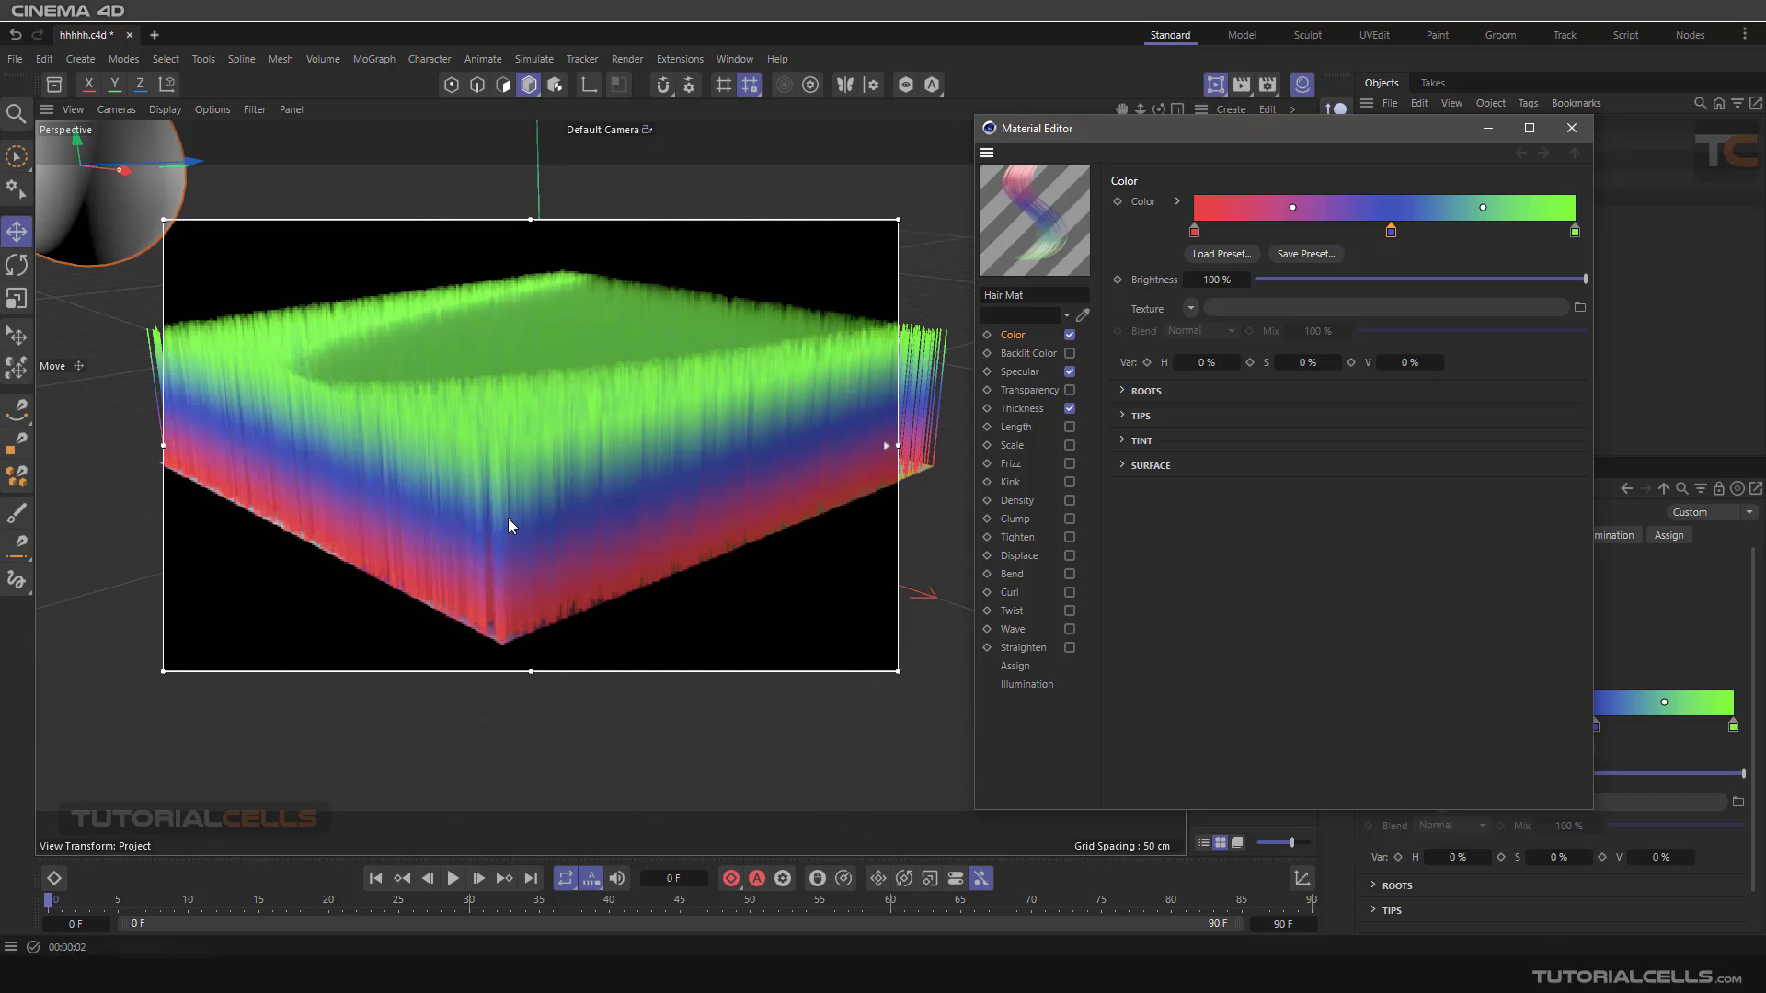
# Try the hair colour brightness at 56% and 23%, and restore it to 100%.
pyautogui.click(1439, 279)
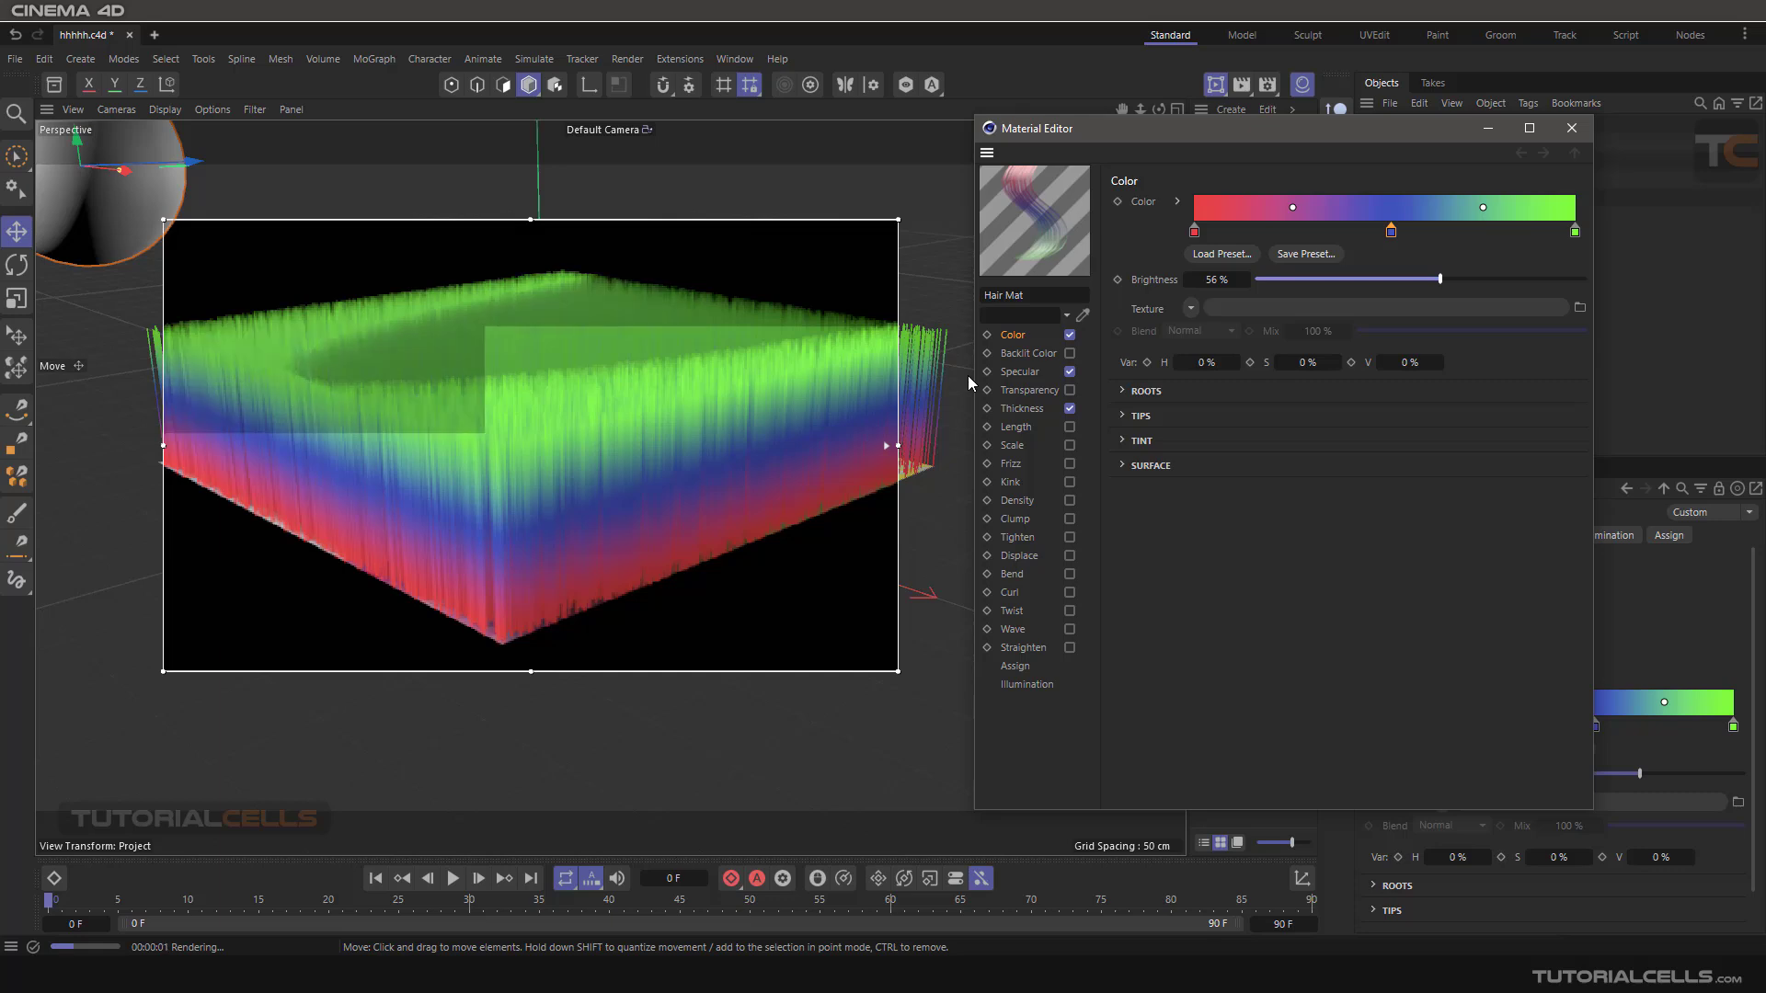
pyautogui.click(1332, 284)
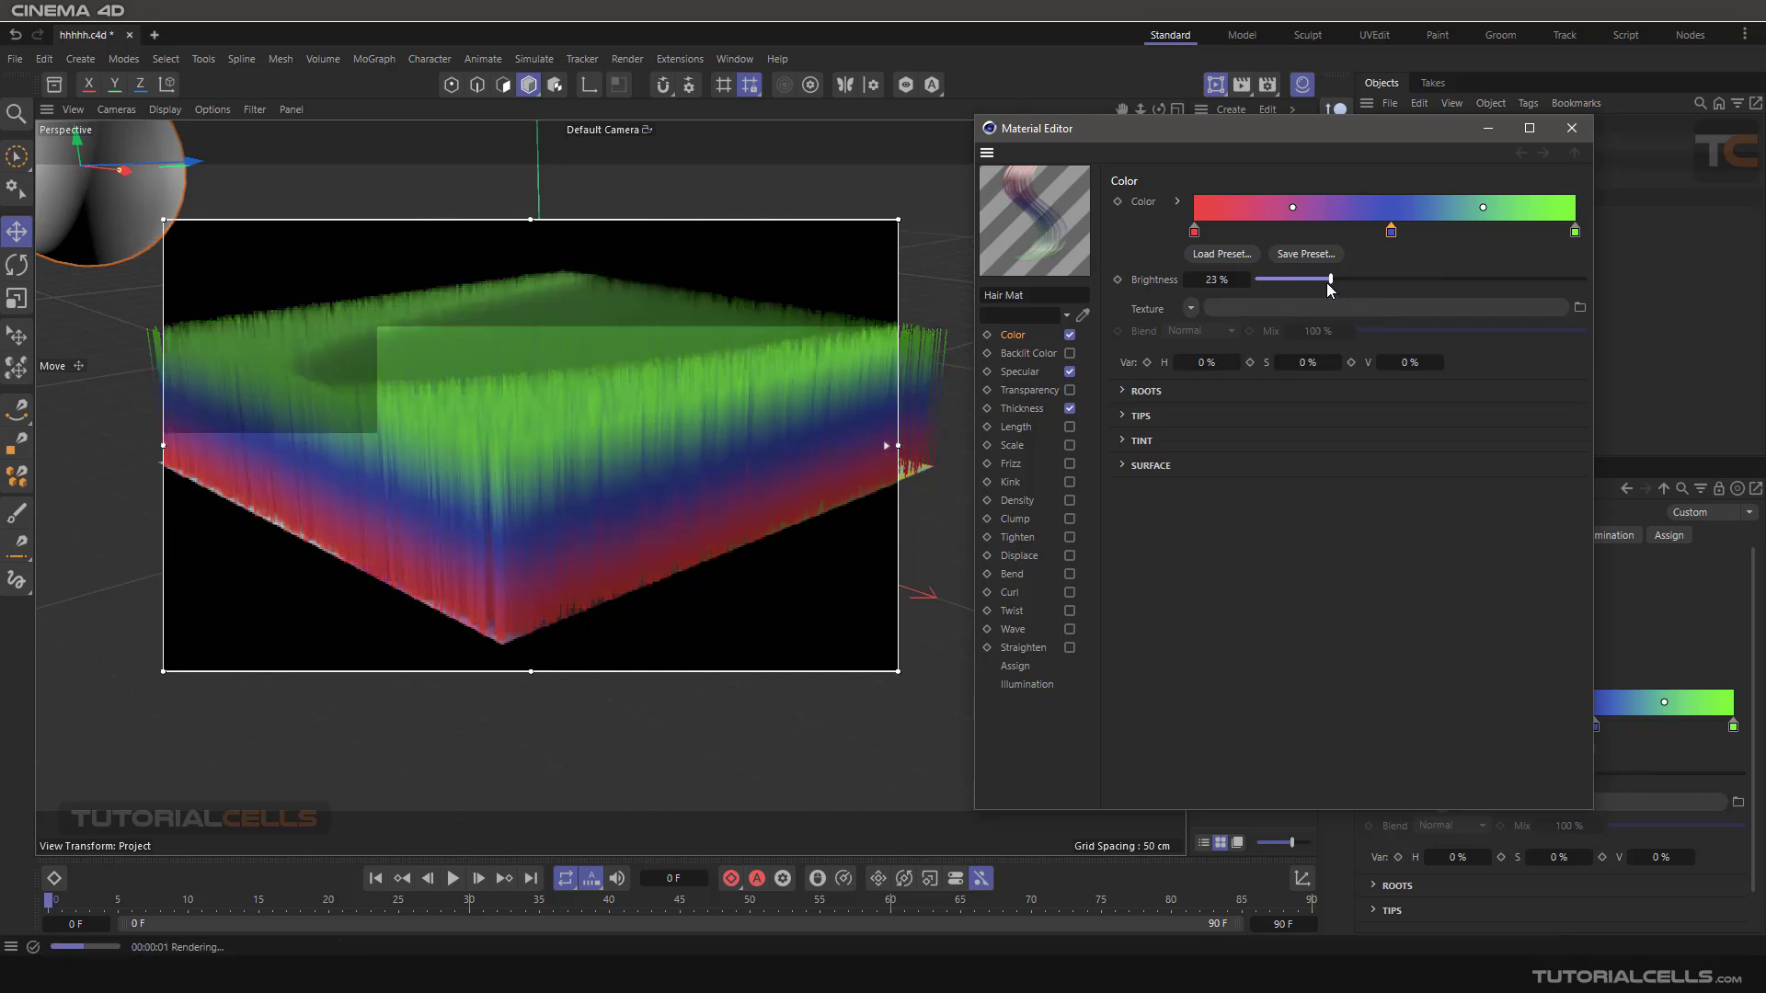
pyautogui.moveTo(1329, 287); pyautogui.dragTo(1585, 278)
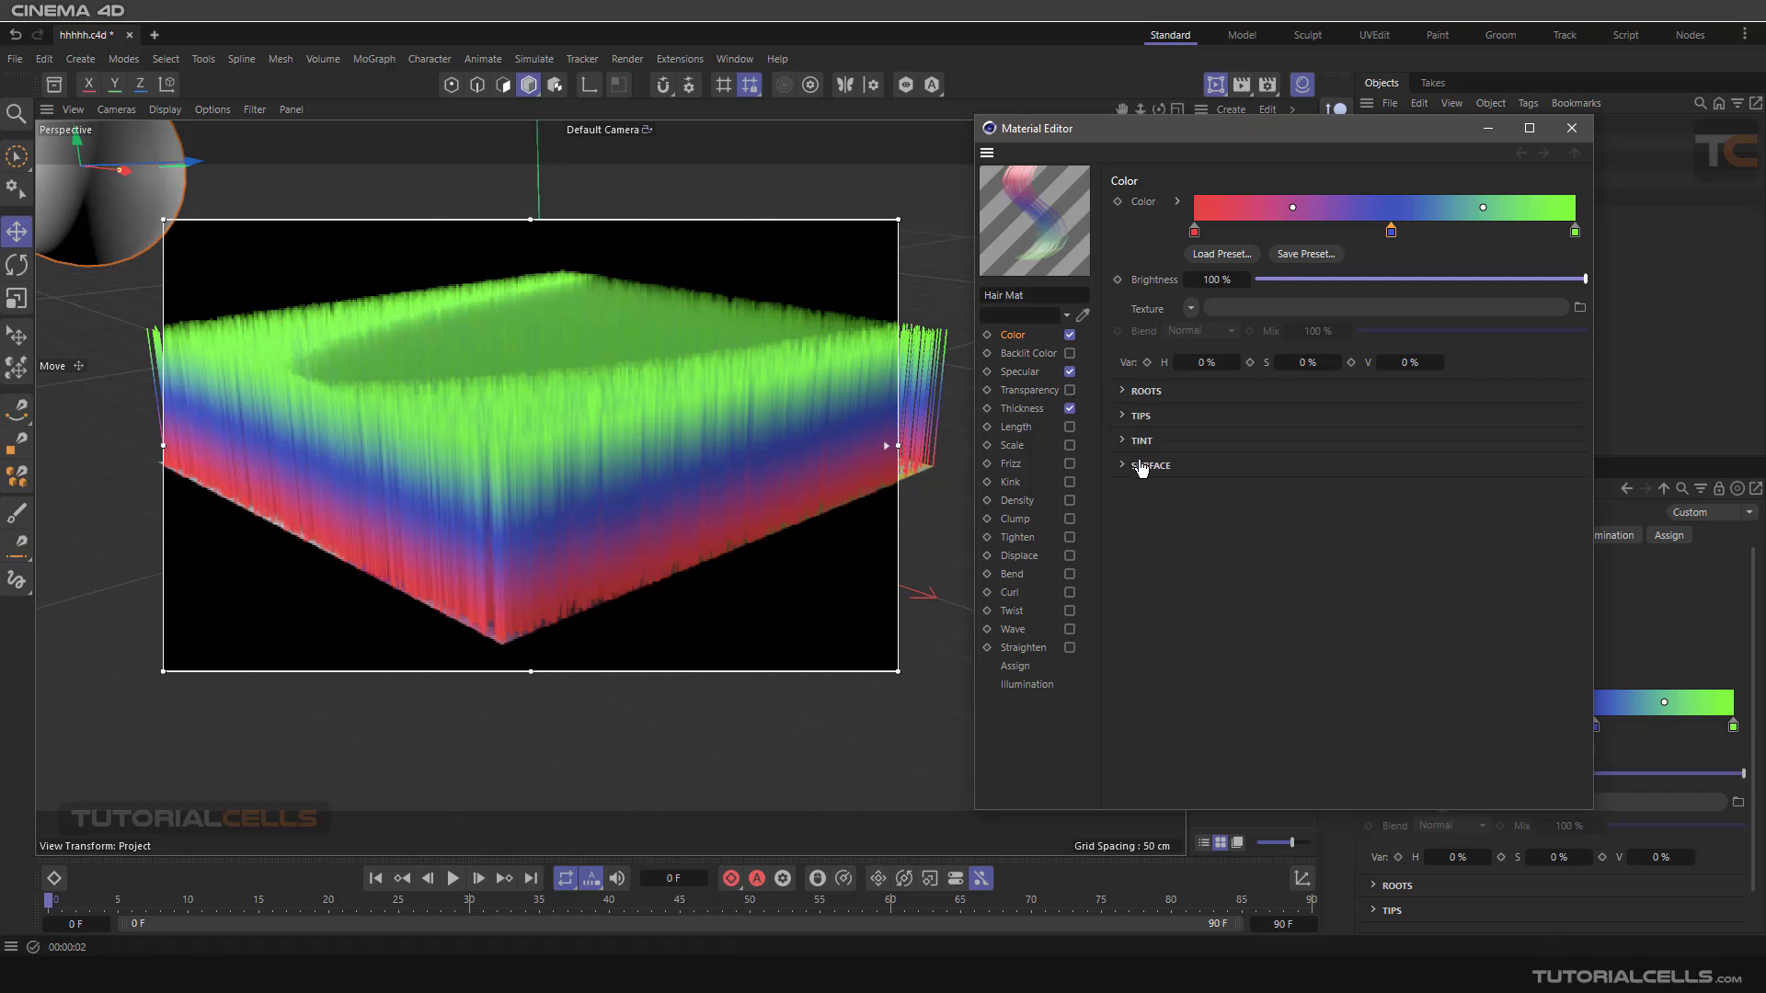
# Load a Noise shader as the hair colour texture and look through its shader properties.
pyautogui.click(1190, 310)
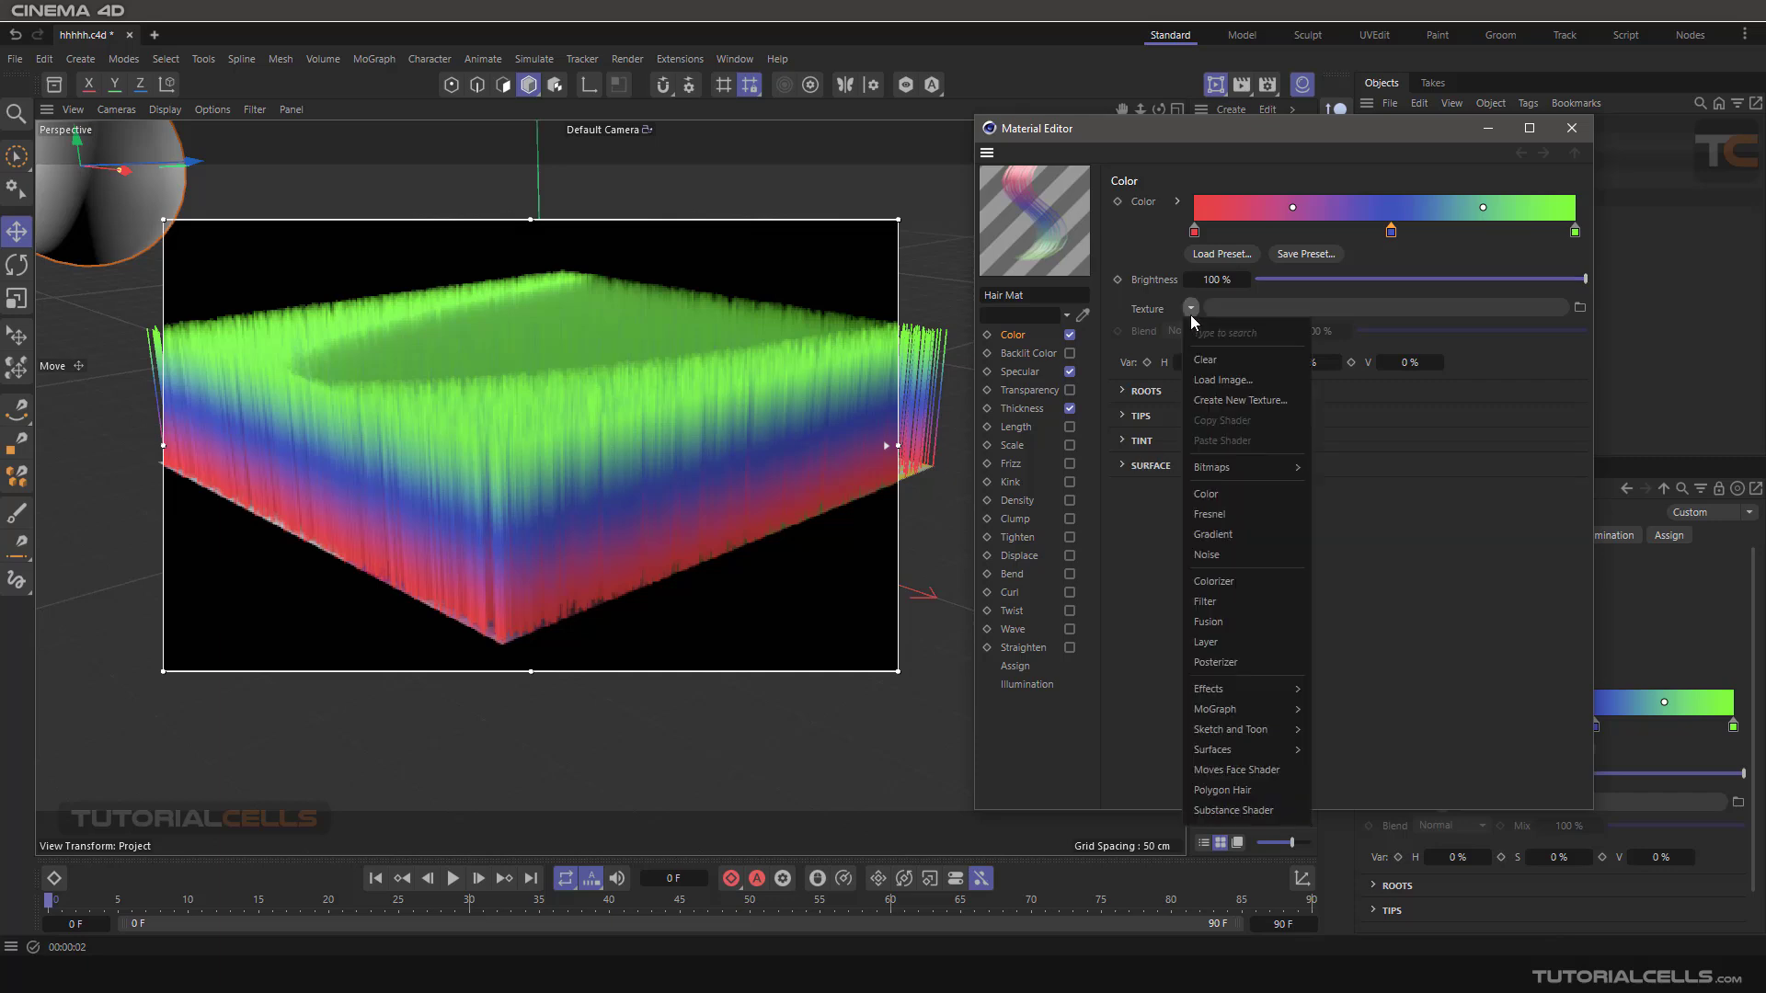
pyautogui.click(1251, 554)
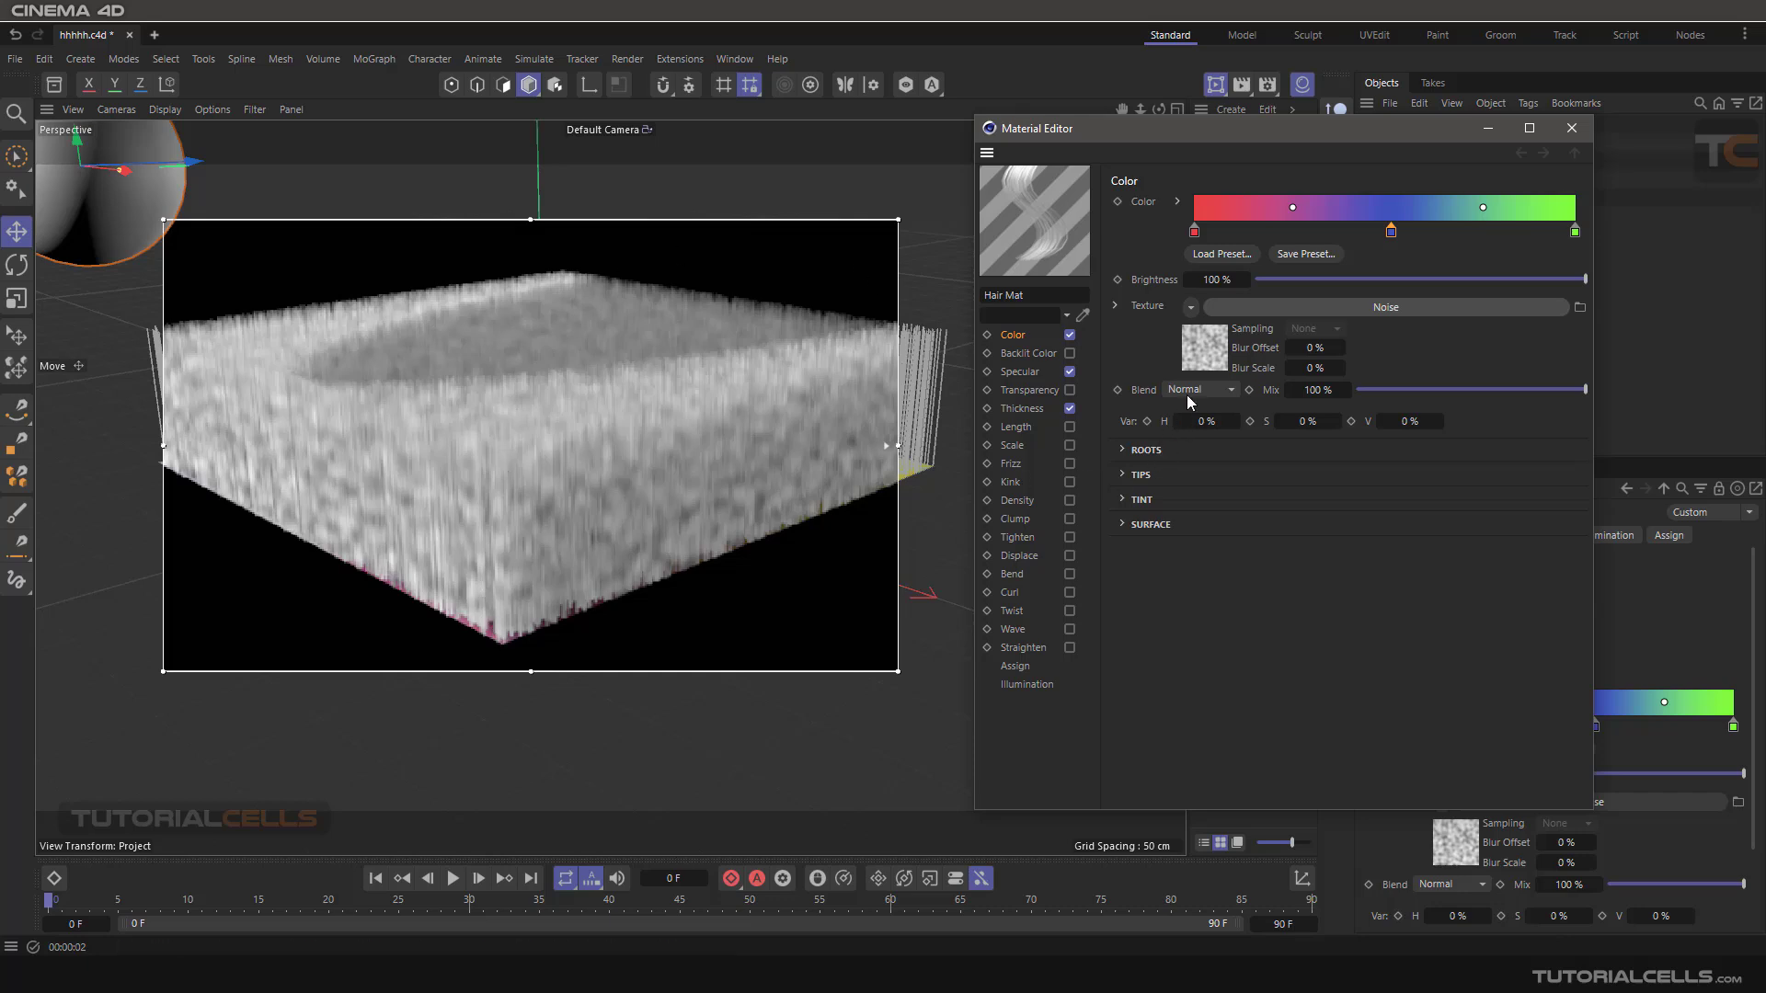
pyautogui.click(1255, 304)
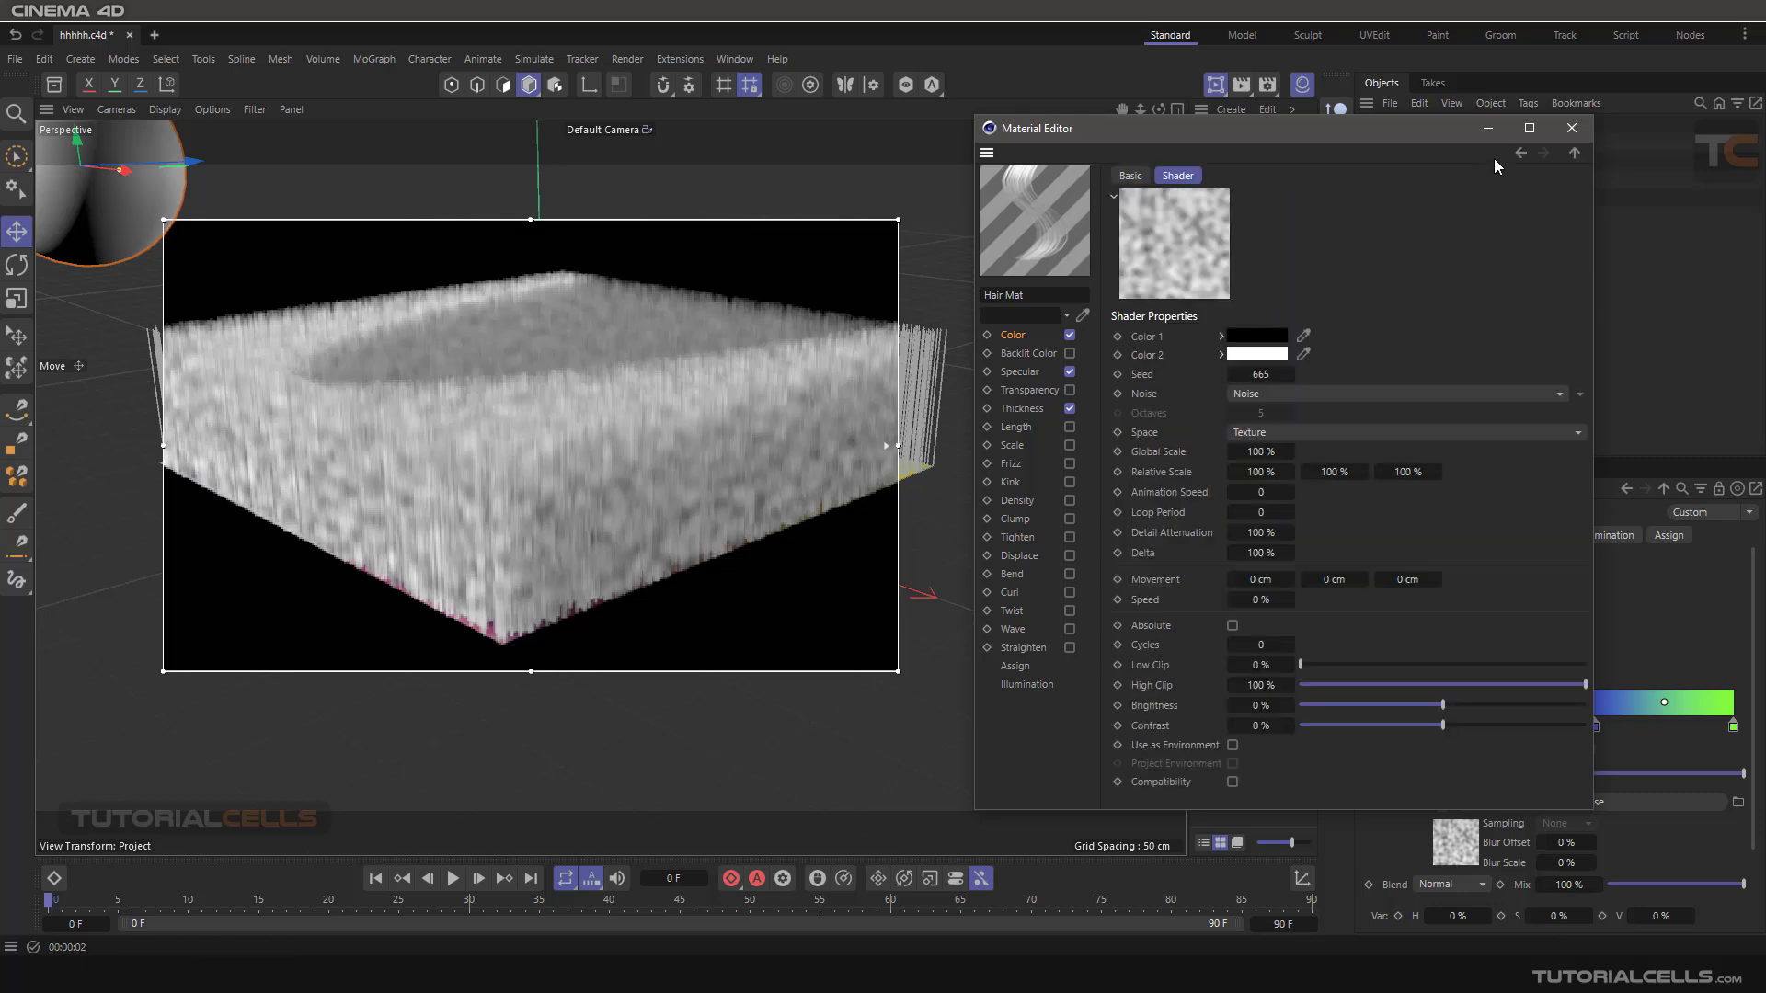
pyautogui.click(1518, 154)
# Try the Average and Add blend modes for the Noise texture, and settle on Multiply.
pyautogui.click(1195, 390)
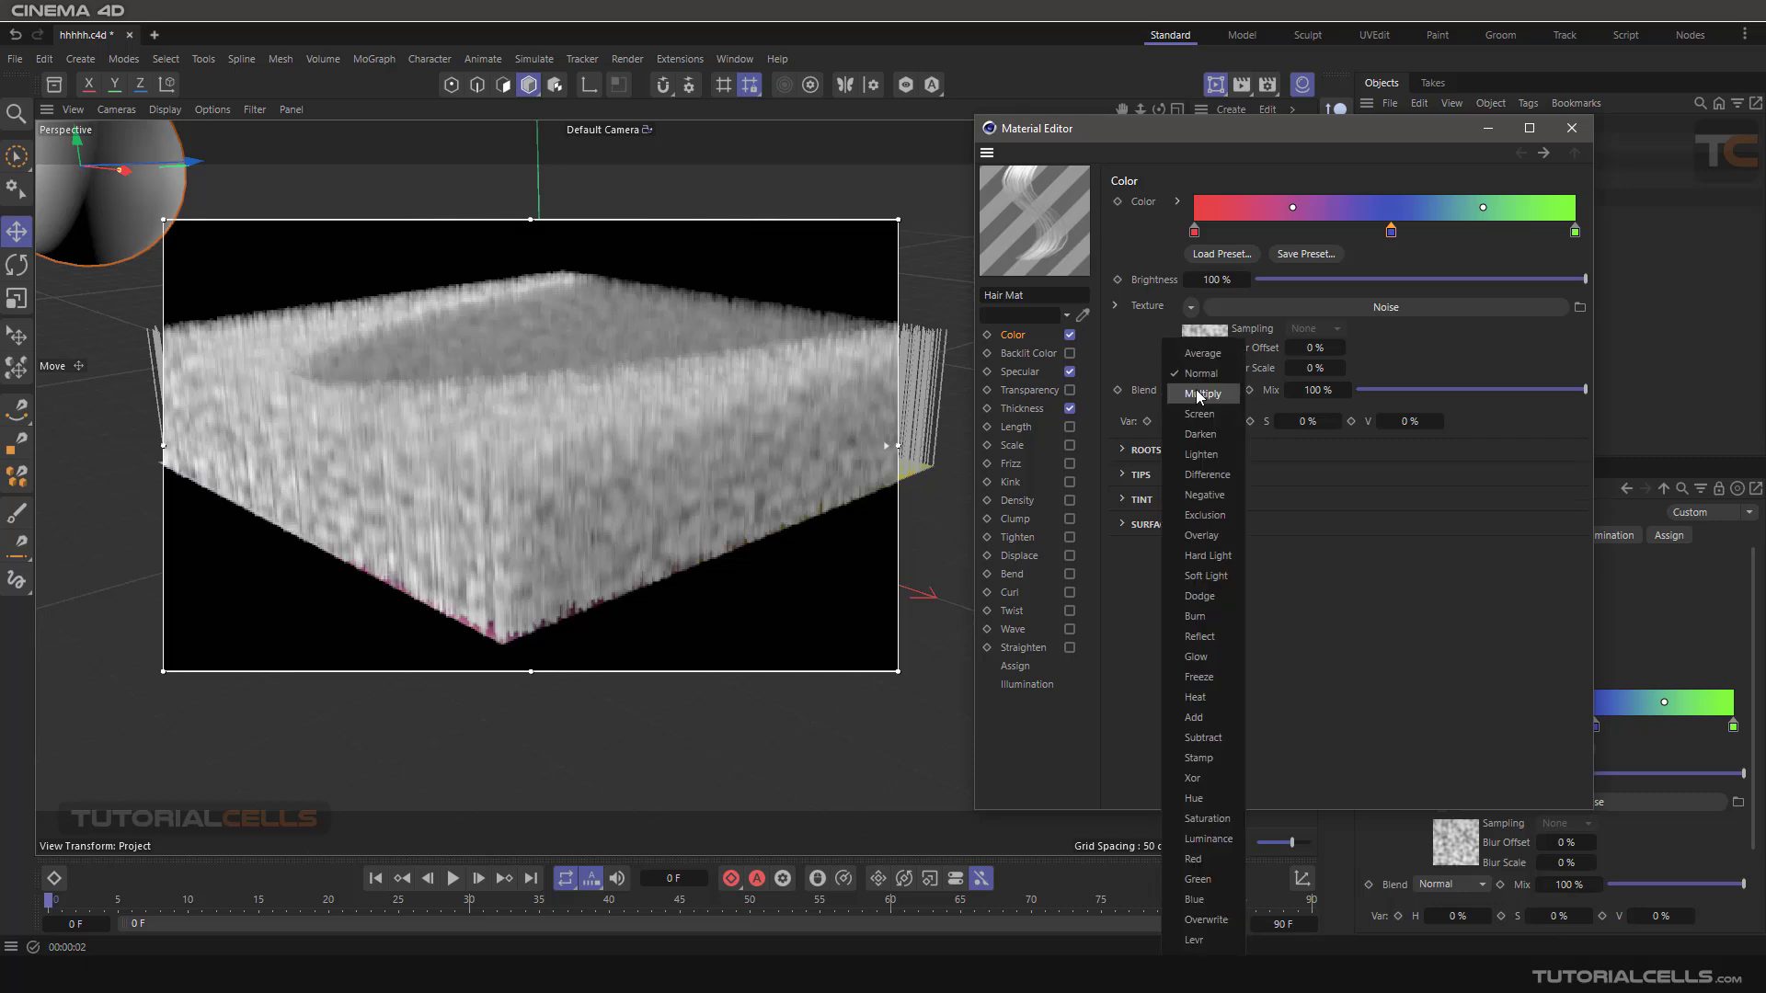
pyautogui.click(1205, 354)
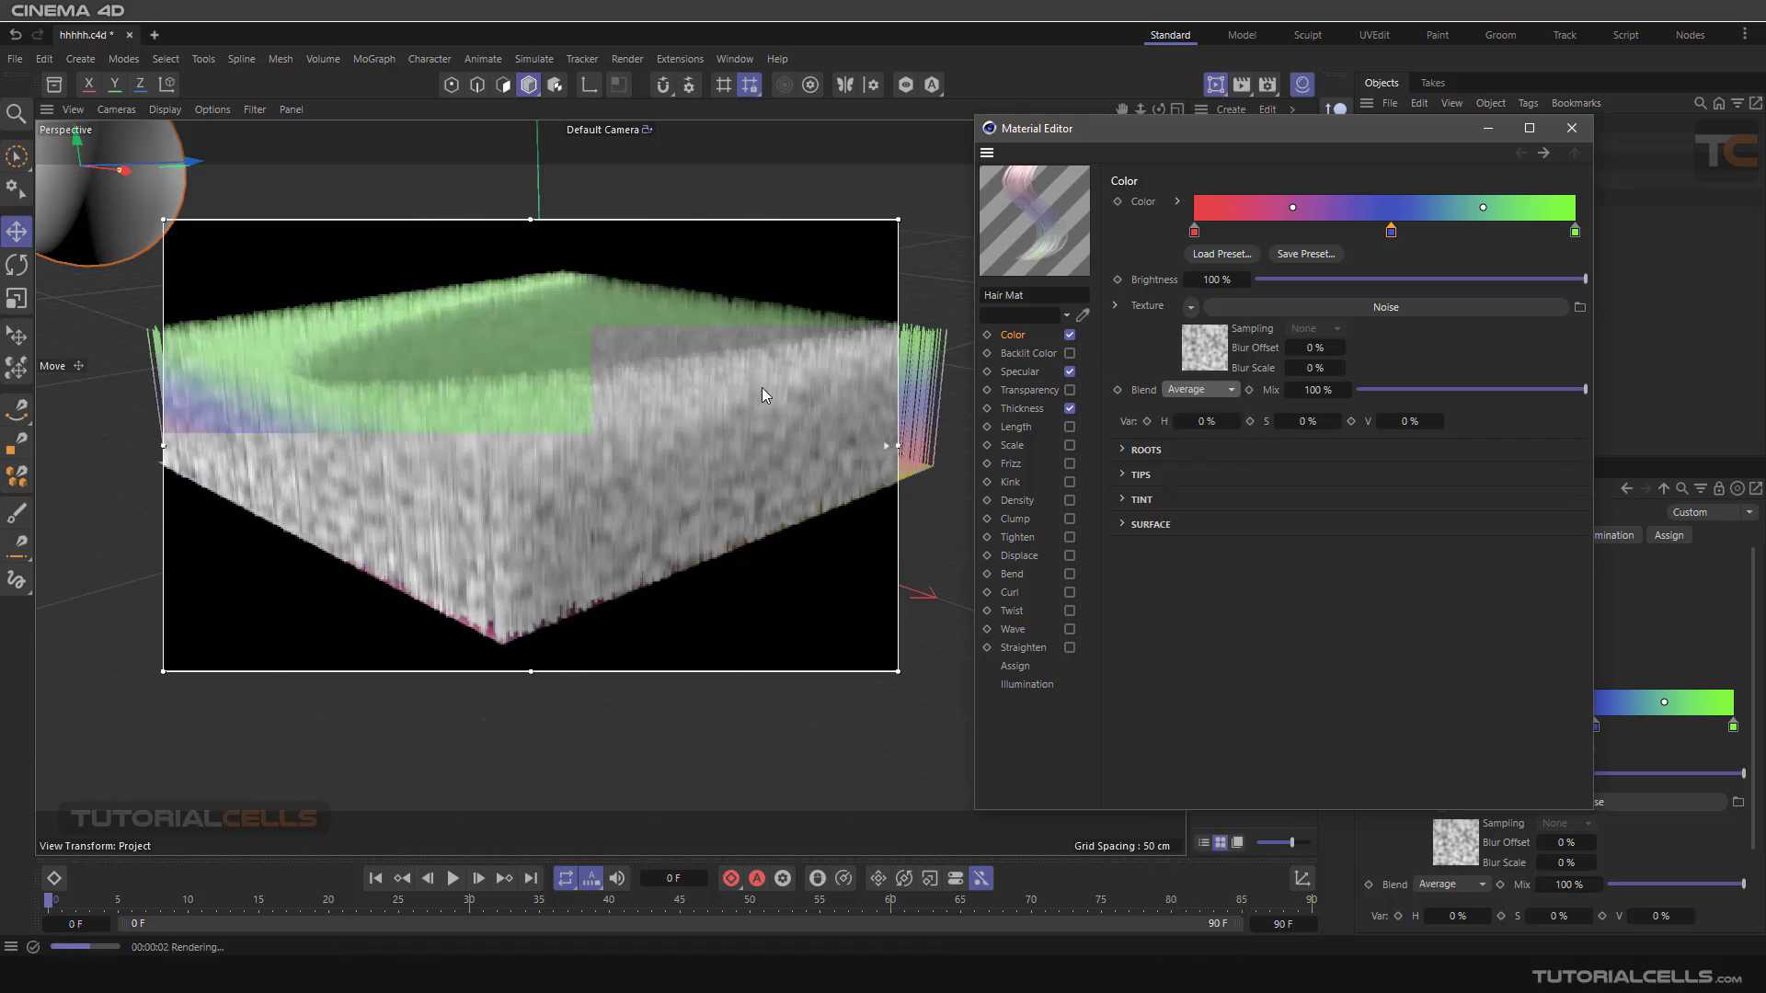
pyautogui.click(1198, 391)
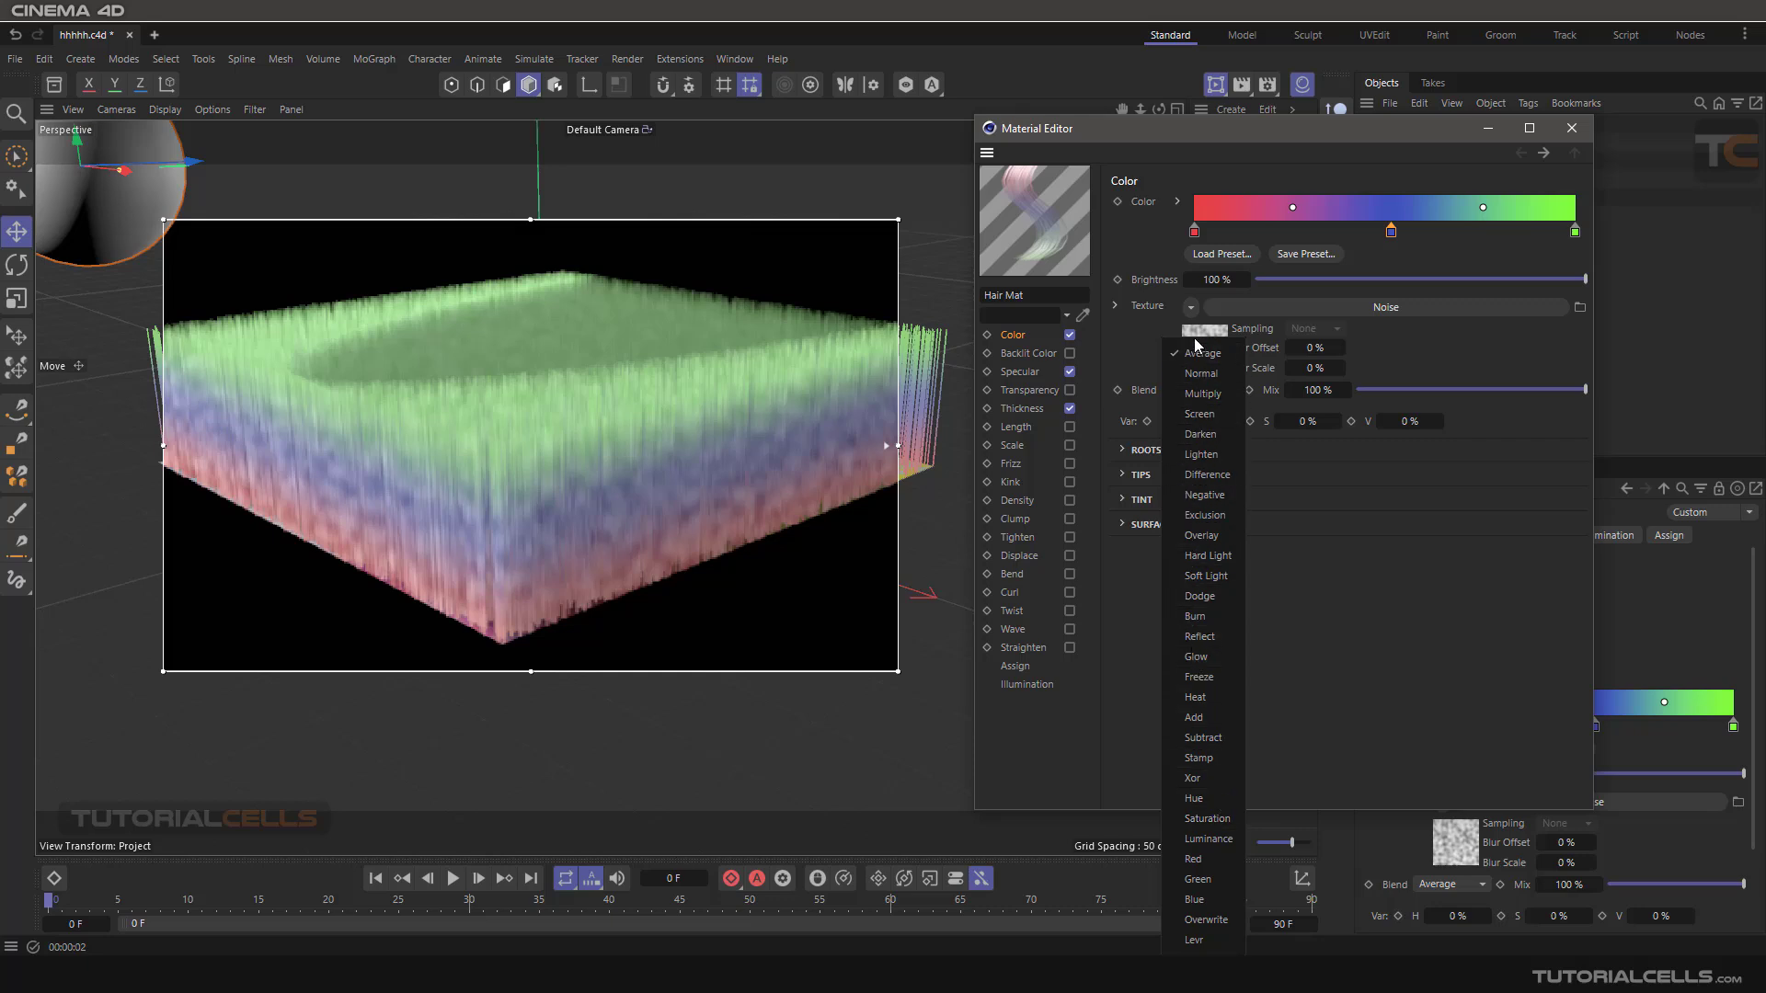
pyautogui.click(1210, 723)
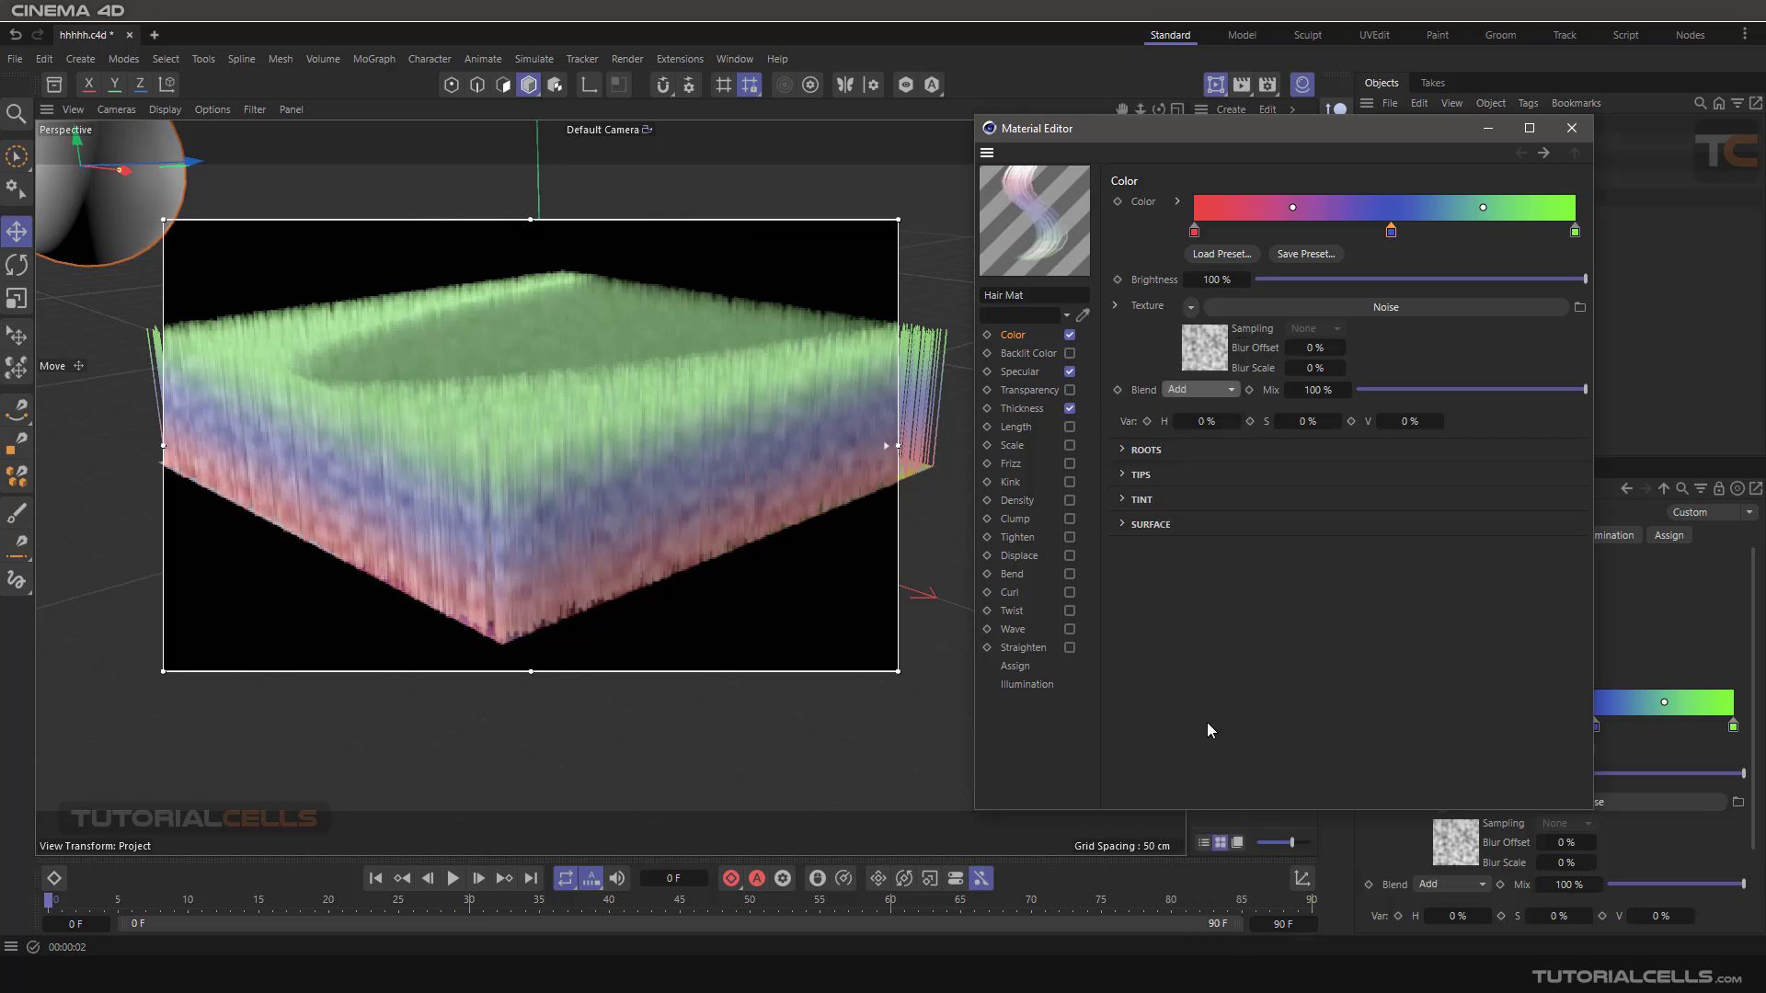
pyautogui.click(1227, 391)
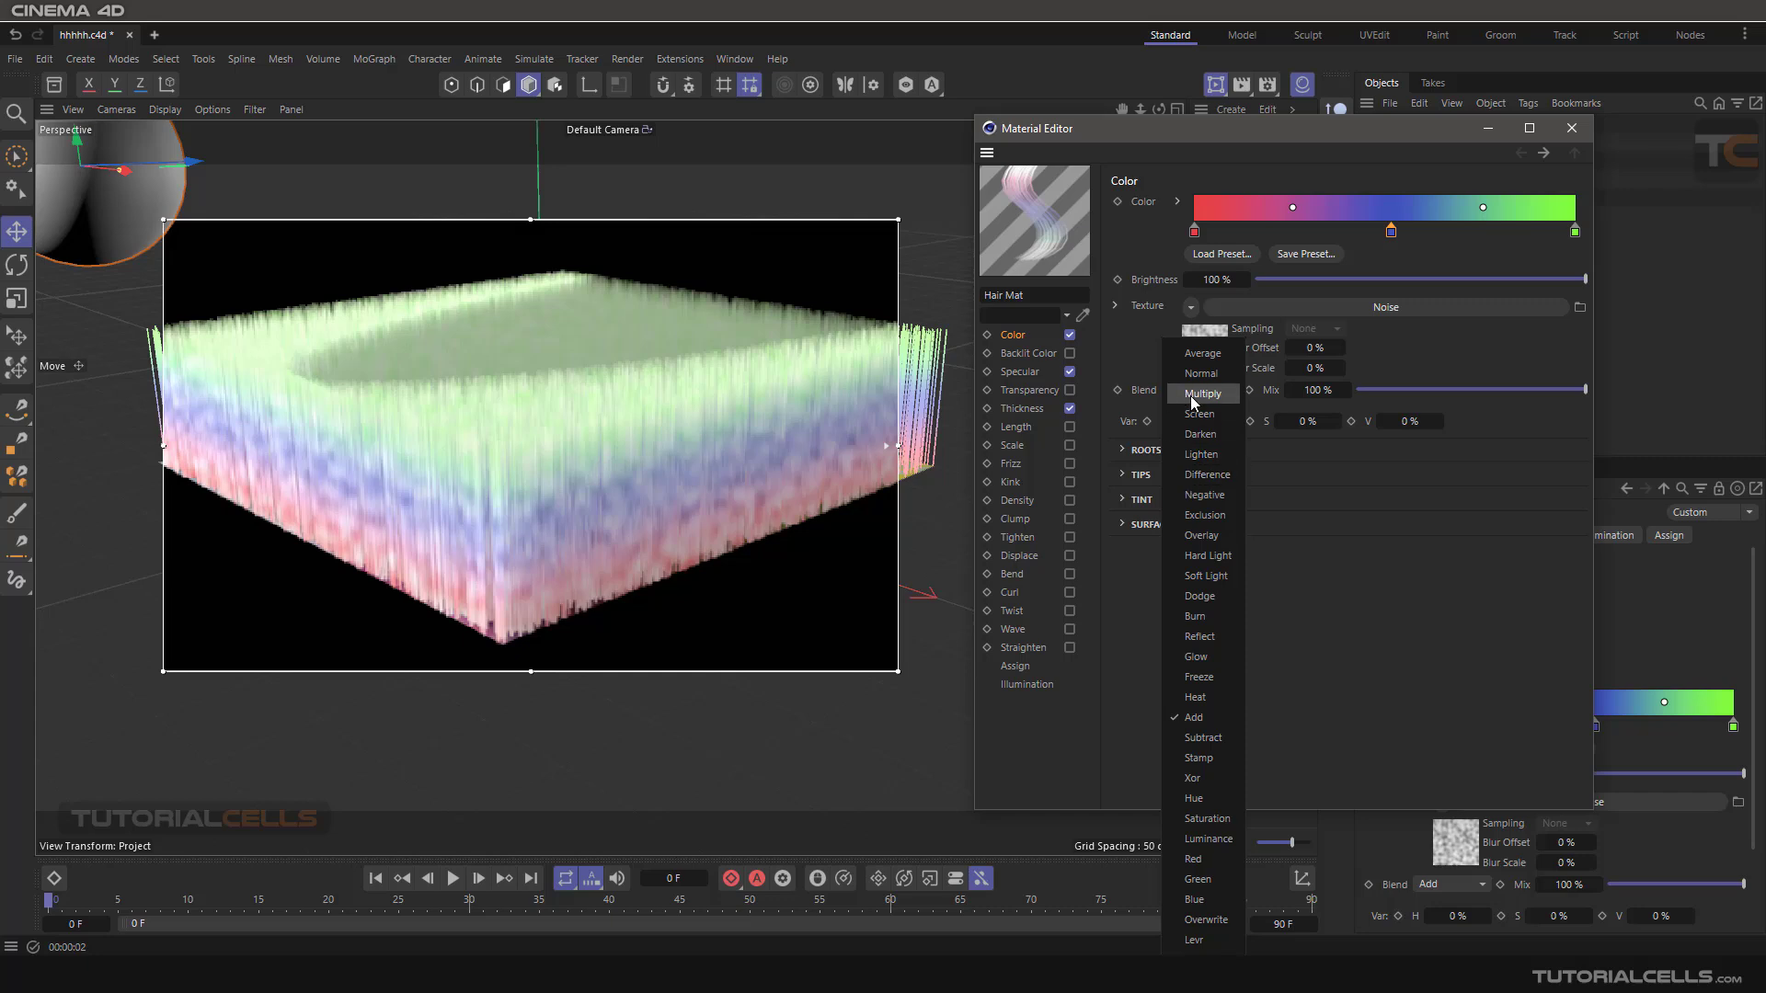
pyautogui.click(1196, 393)
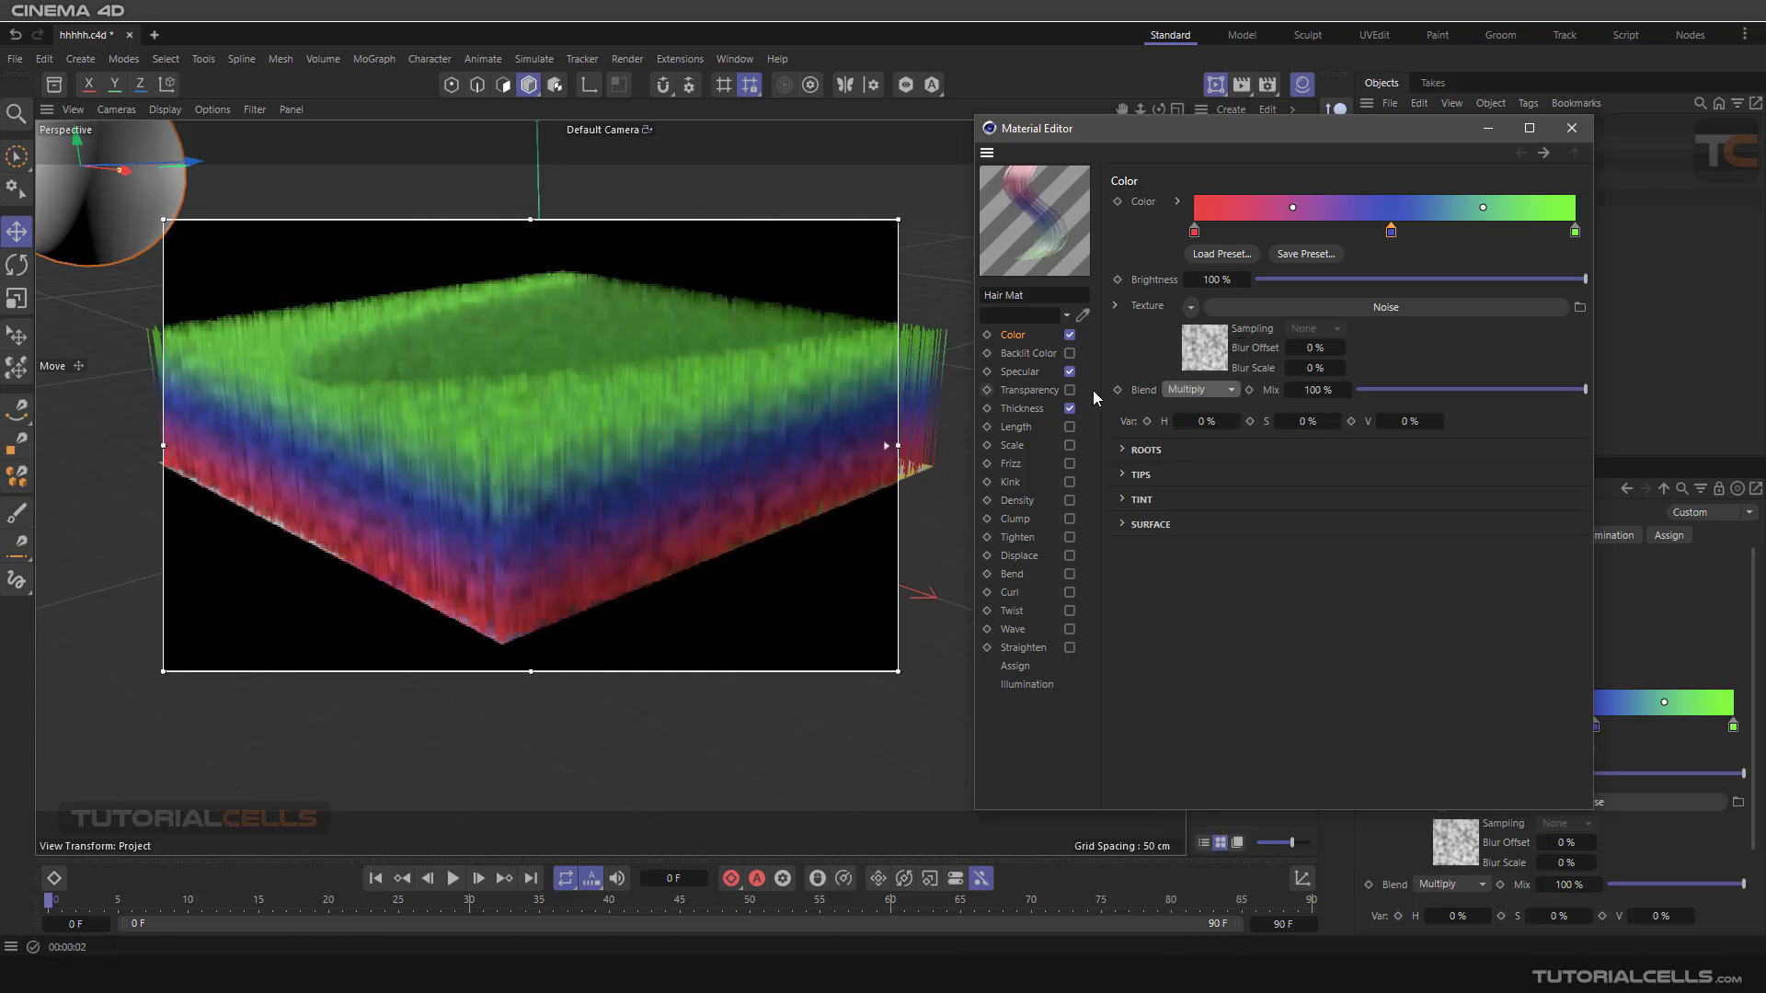
# Look over the Noise shader's properties once more and clear it from the hair colour texture.
pyautogui.click(1323, 307)
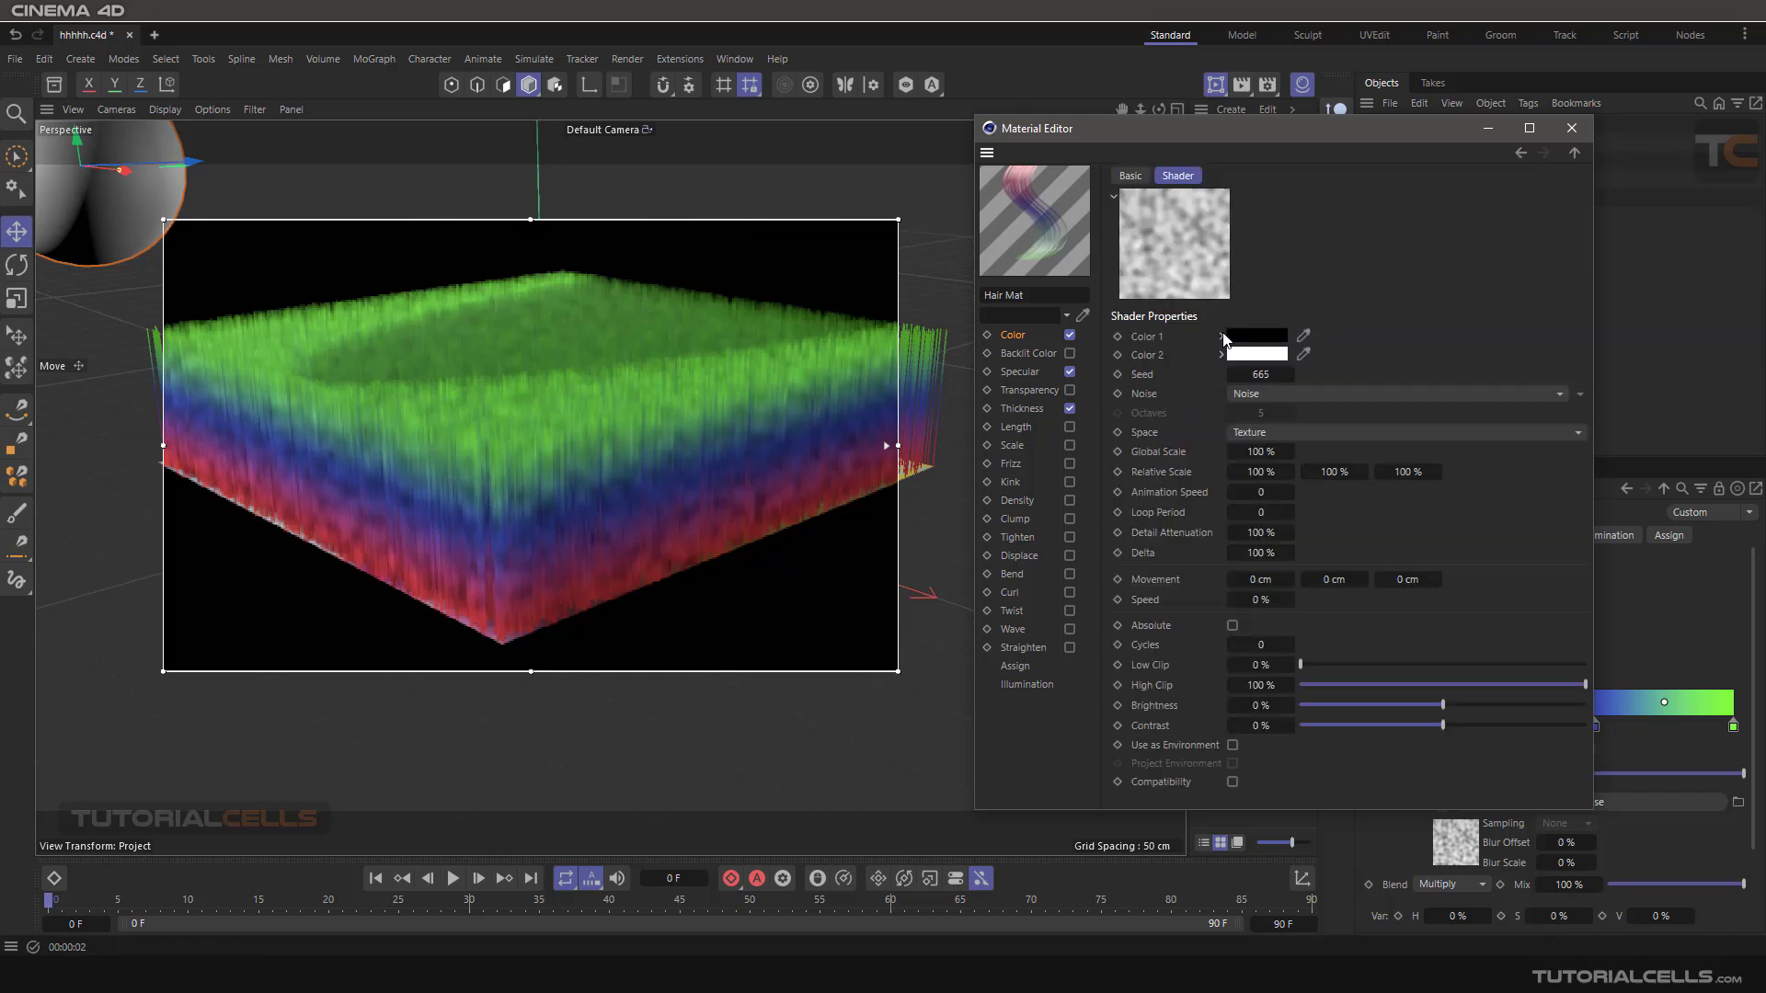
pyautogui.click(1518, 153)
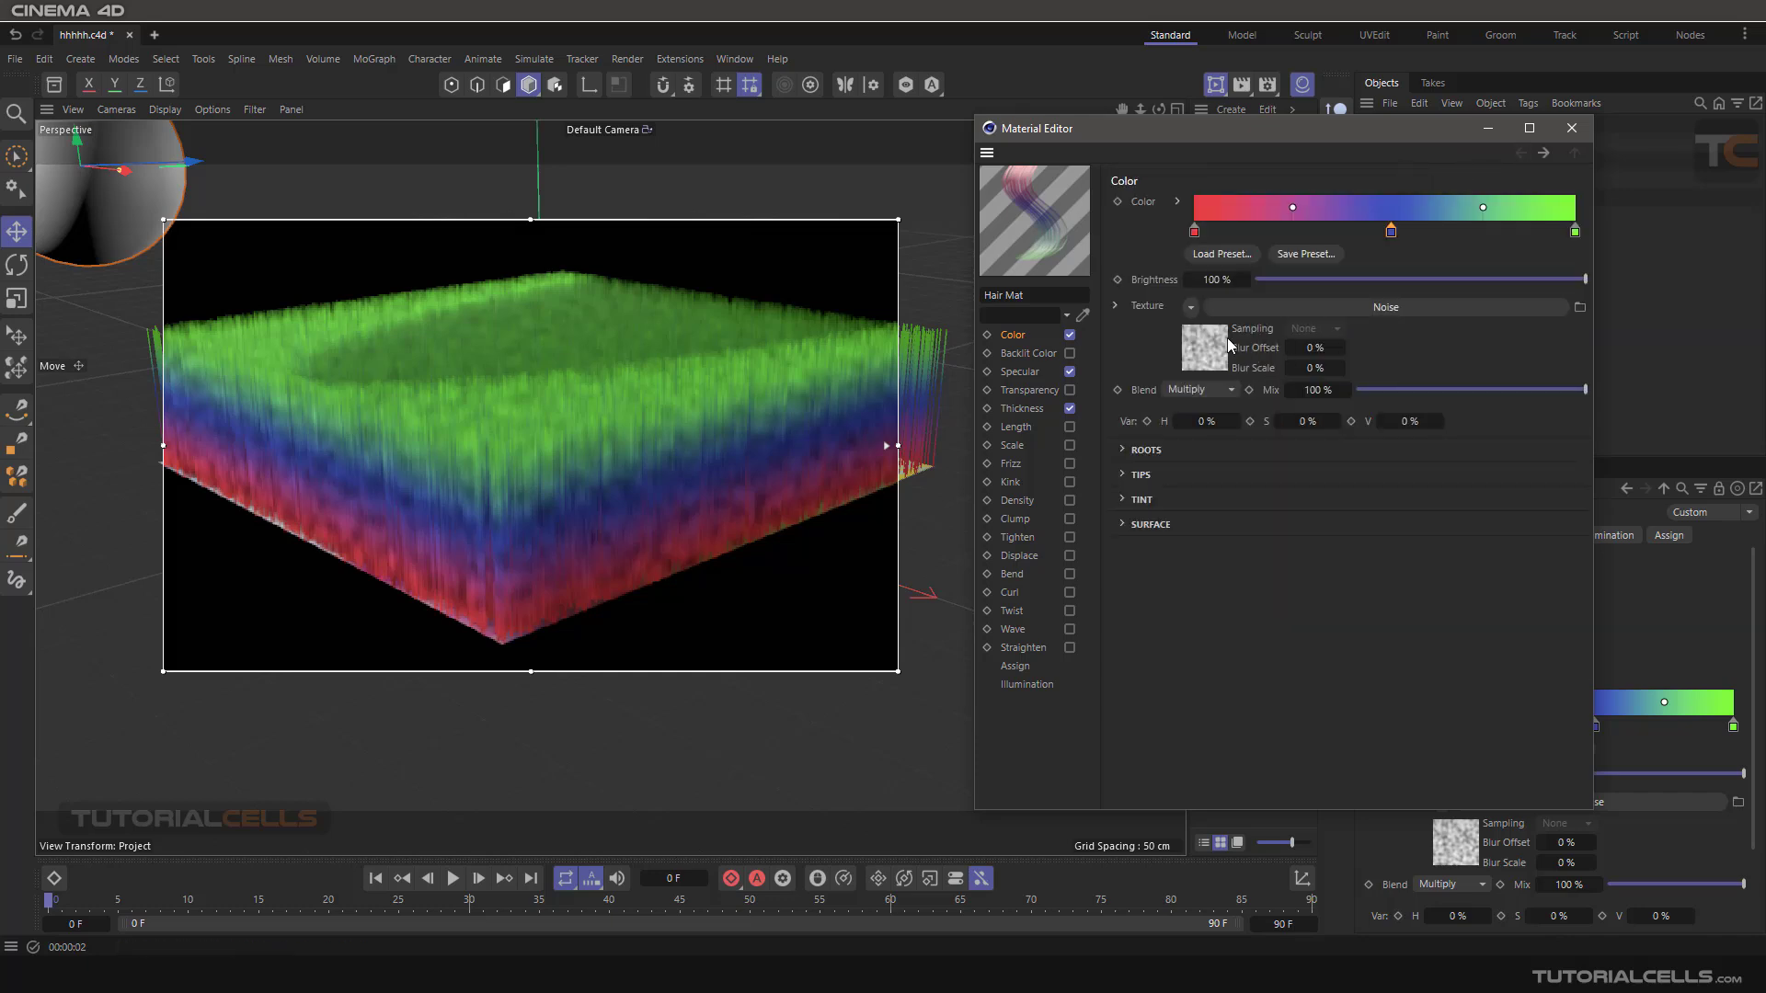
pyautogui.click(1191, 308)
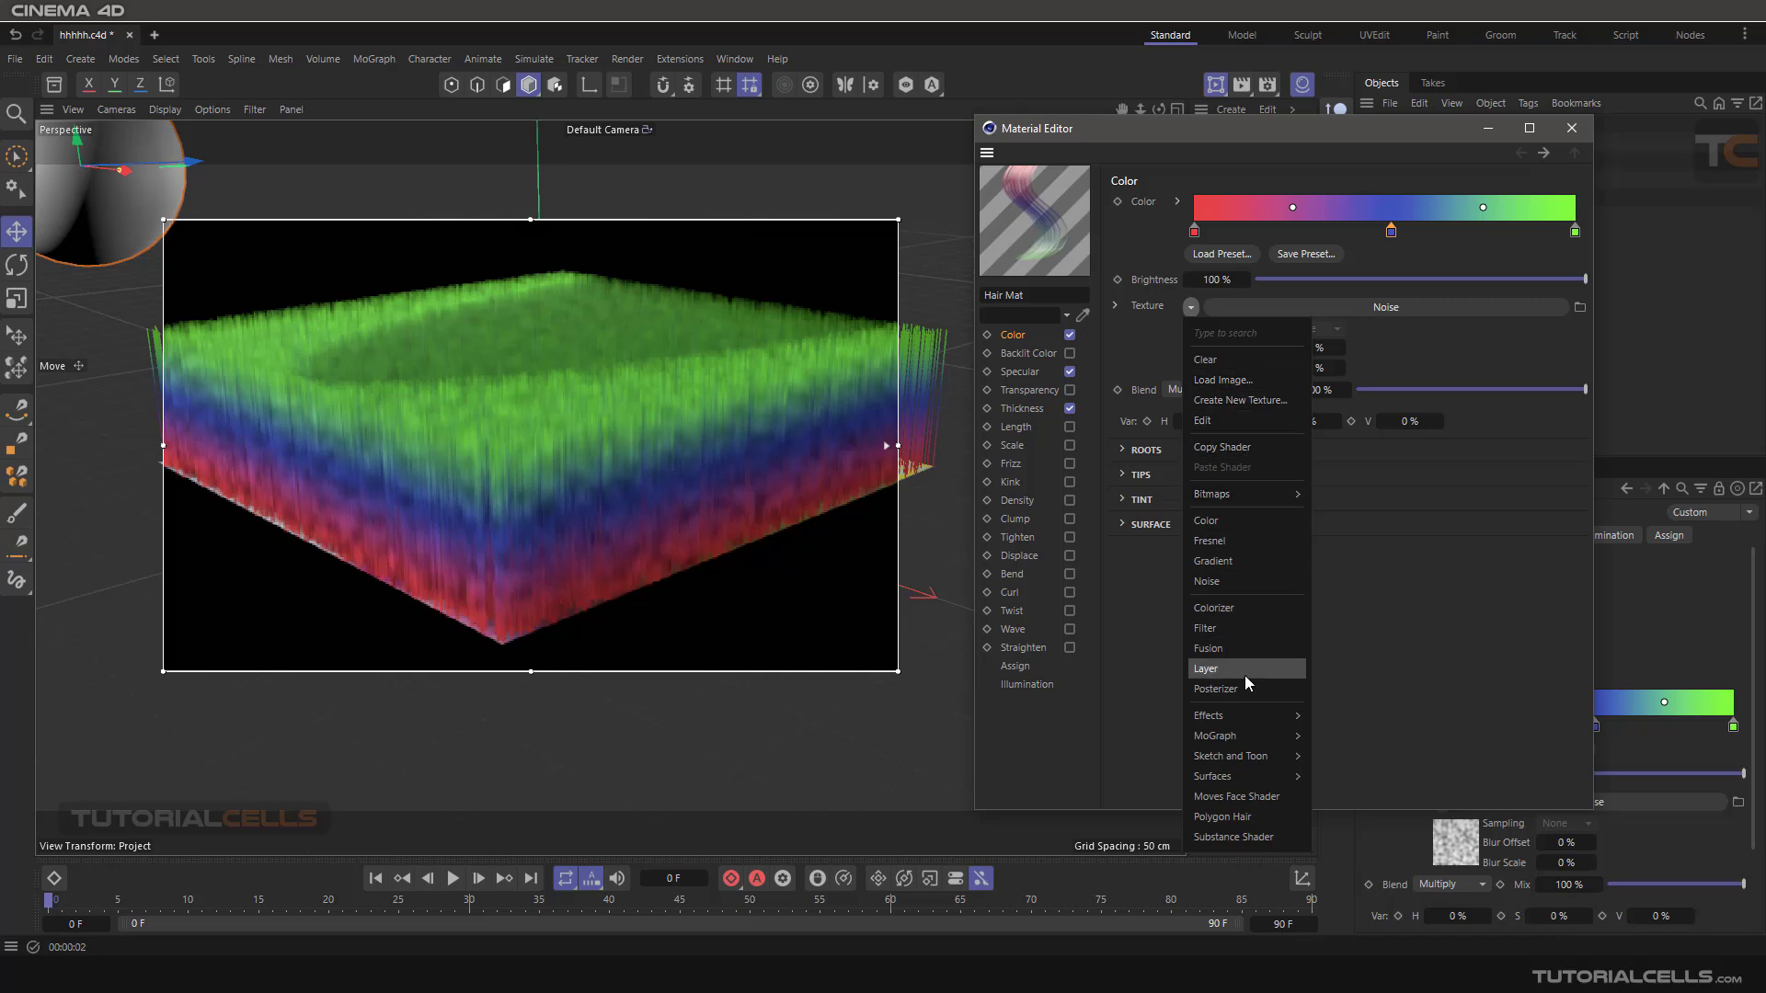
pyautogui.click(1371, 699)
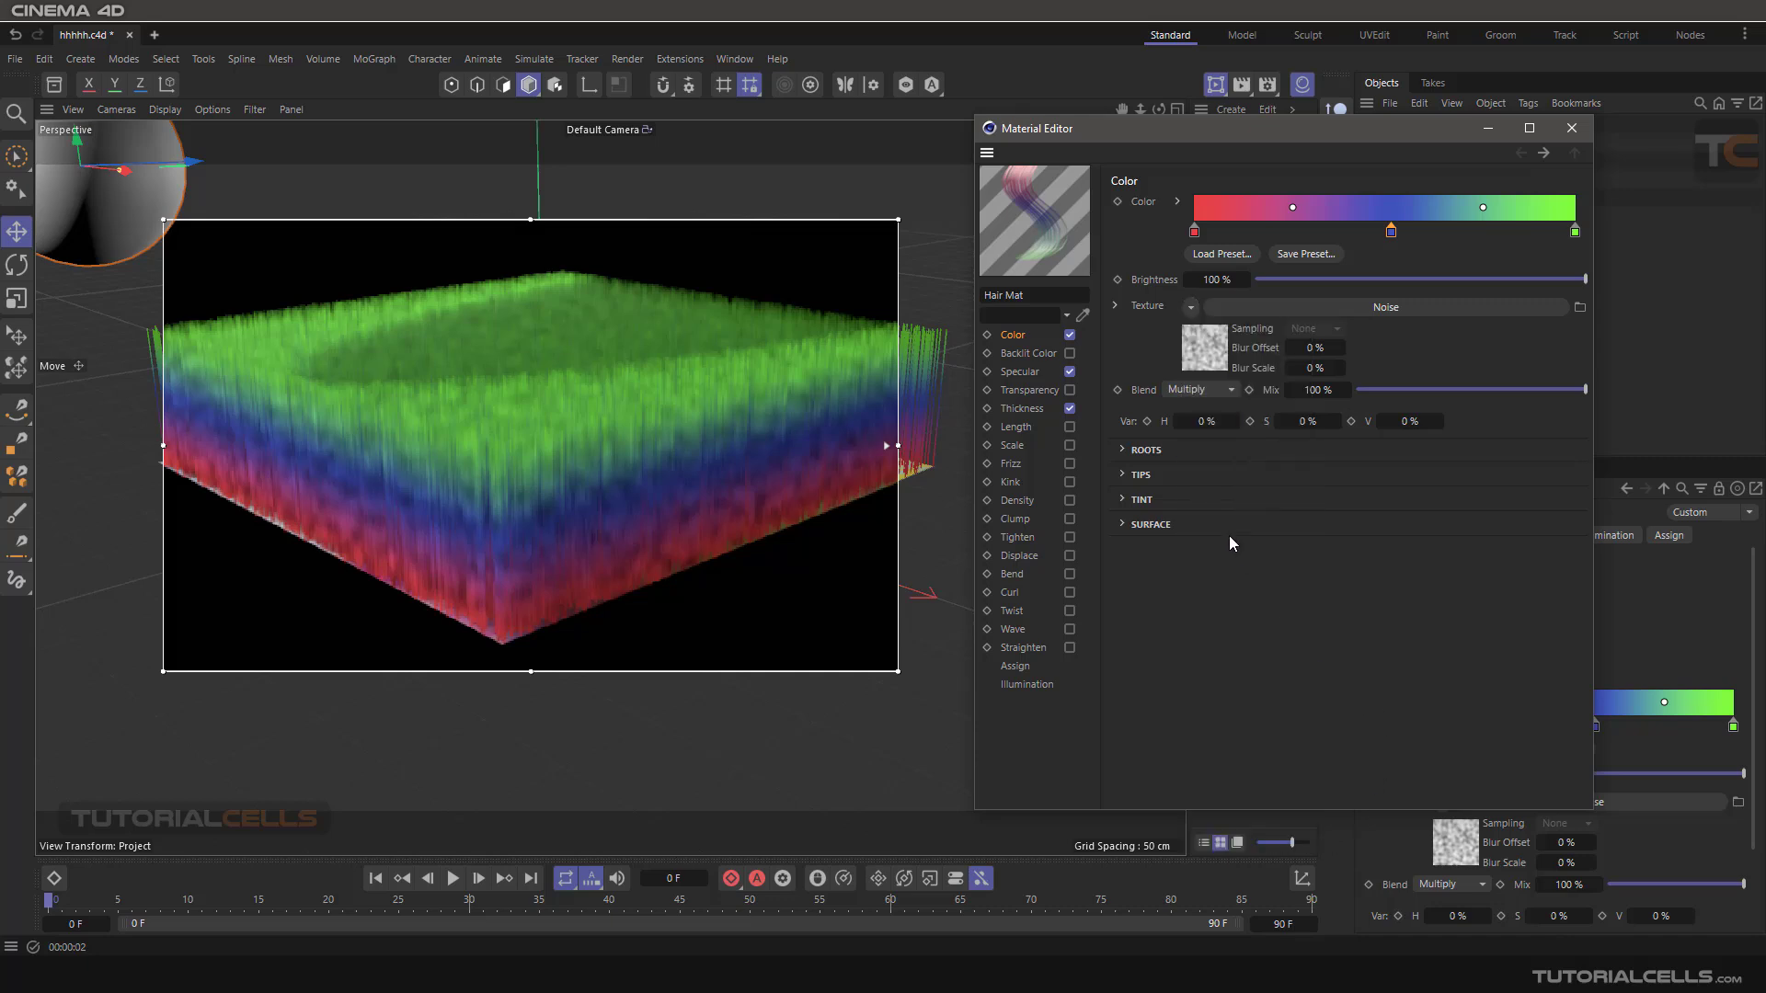
pyautogui.click(1190, 308)
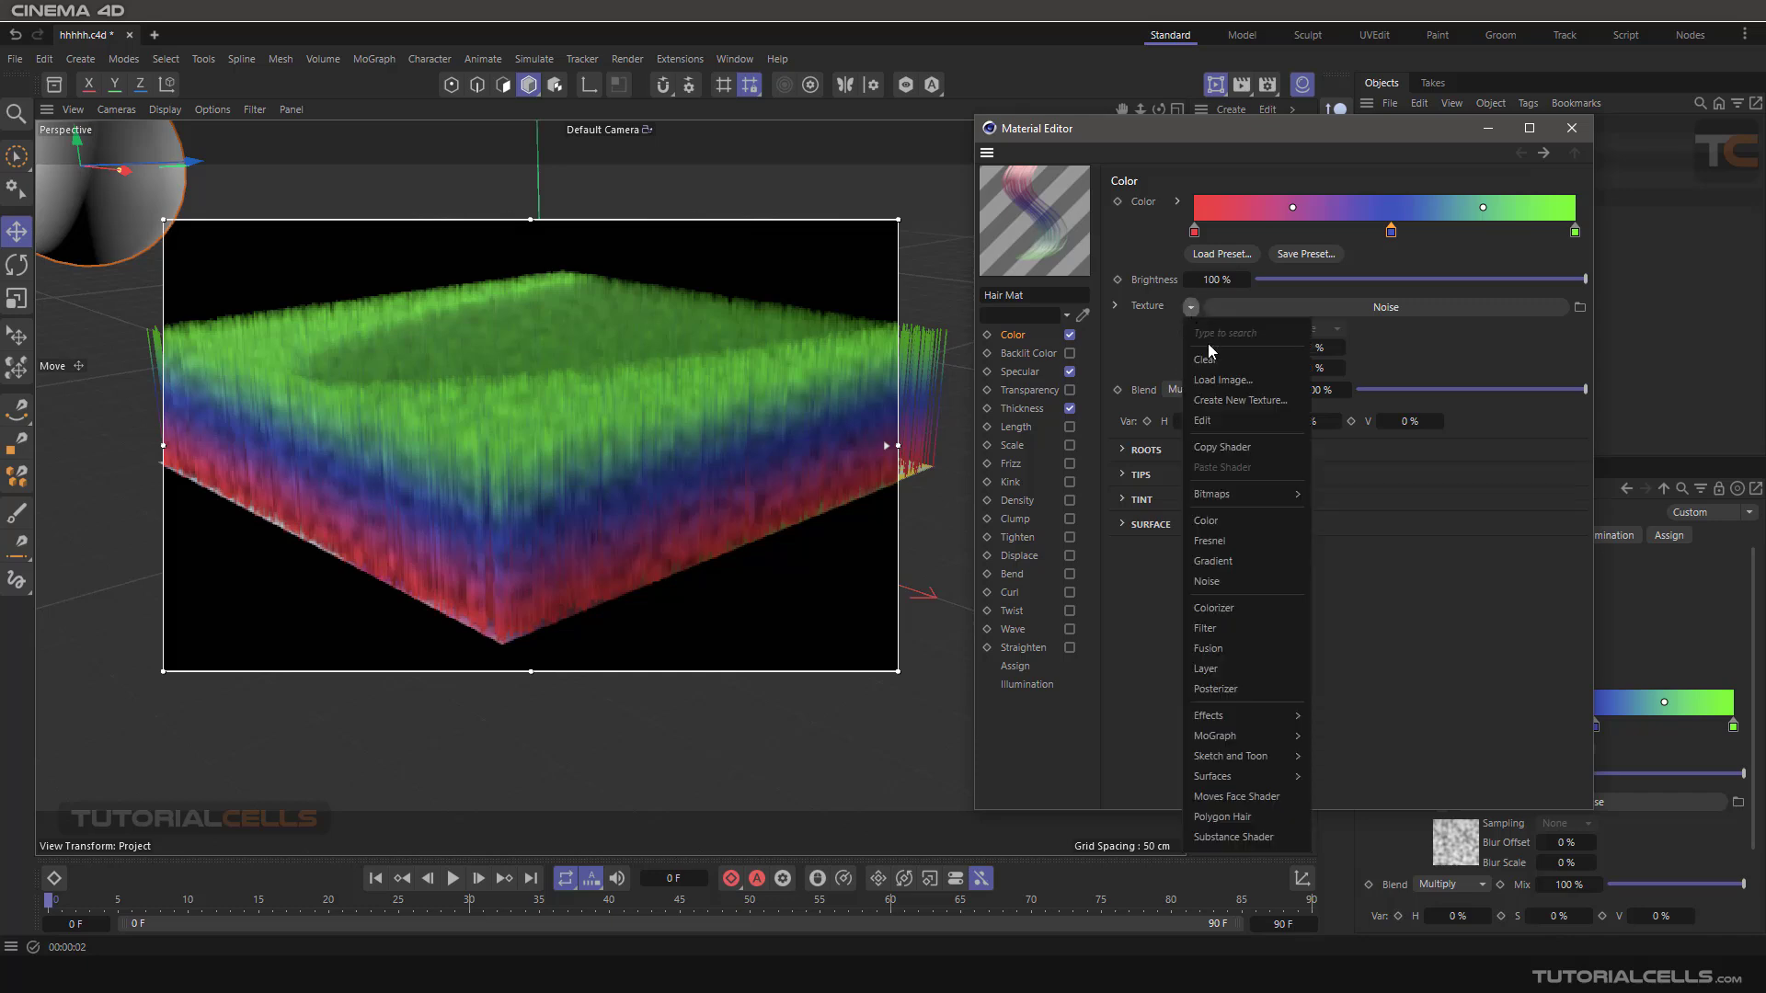
pyautogui.click(1206, 344)
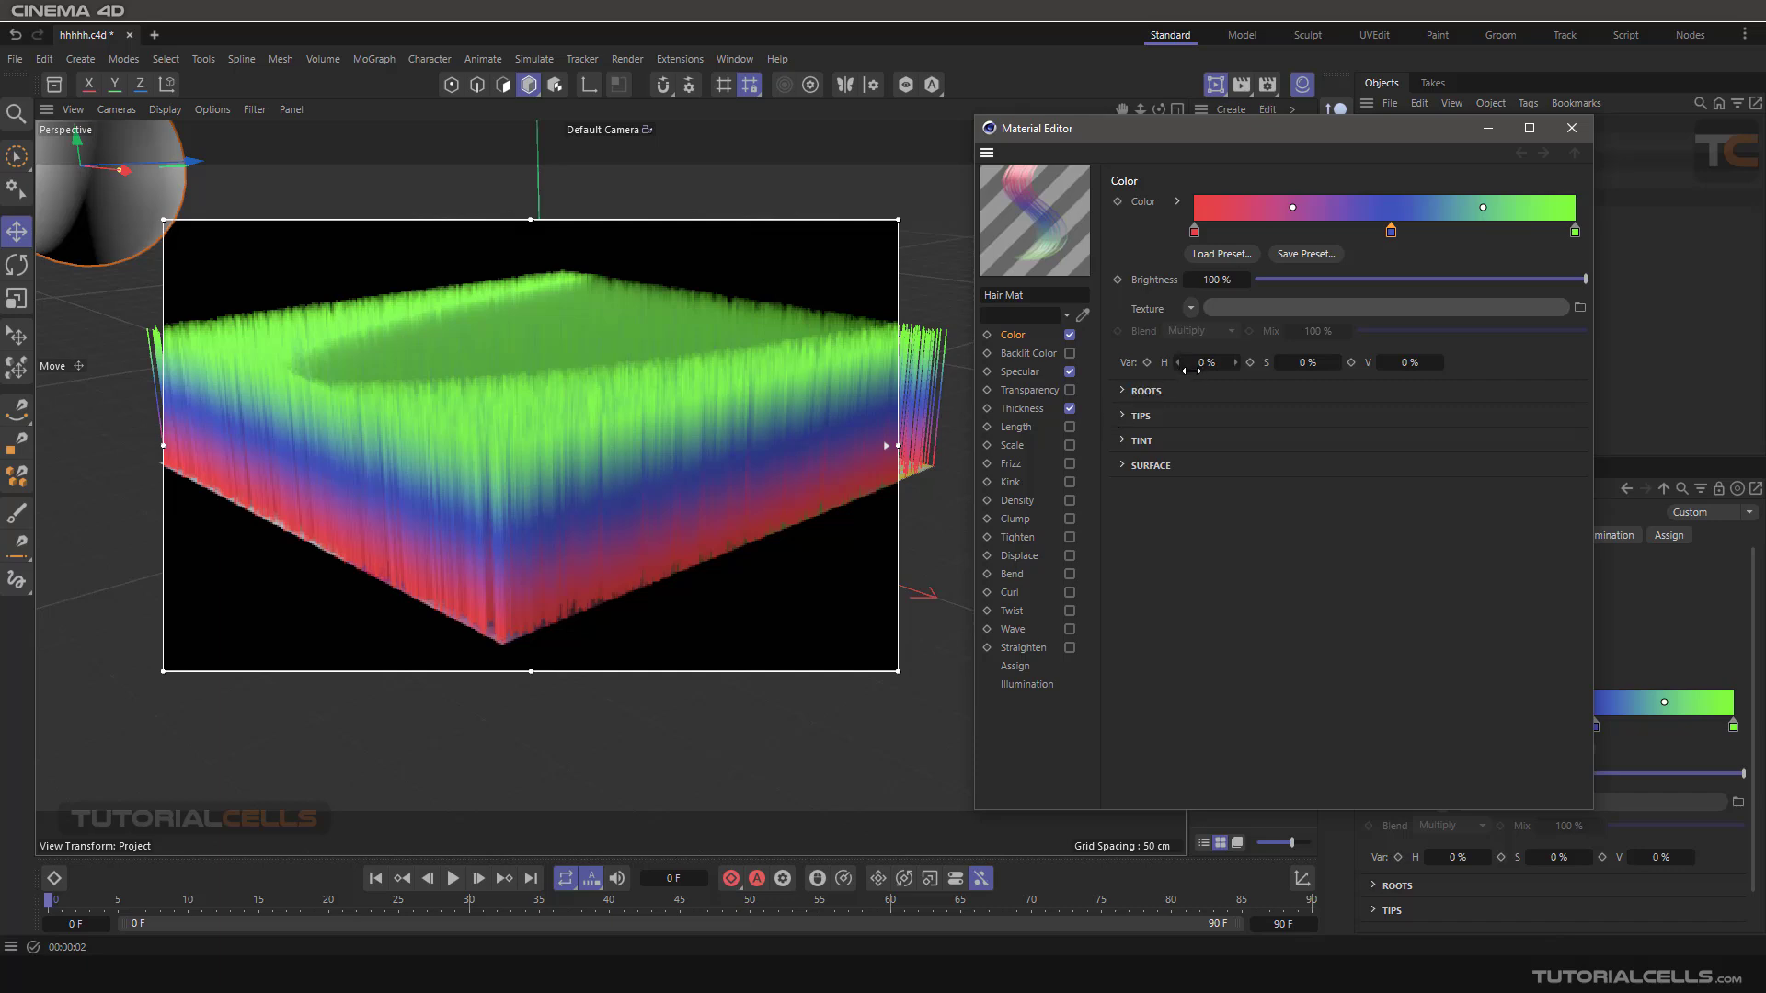
# Try a 44% hue variation and a 49% saturation variation on the hair colour, and restore both to 0%.
pyautogui.moveTo(1168, 370); pyautogui.dragTo(1212, 369)
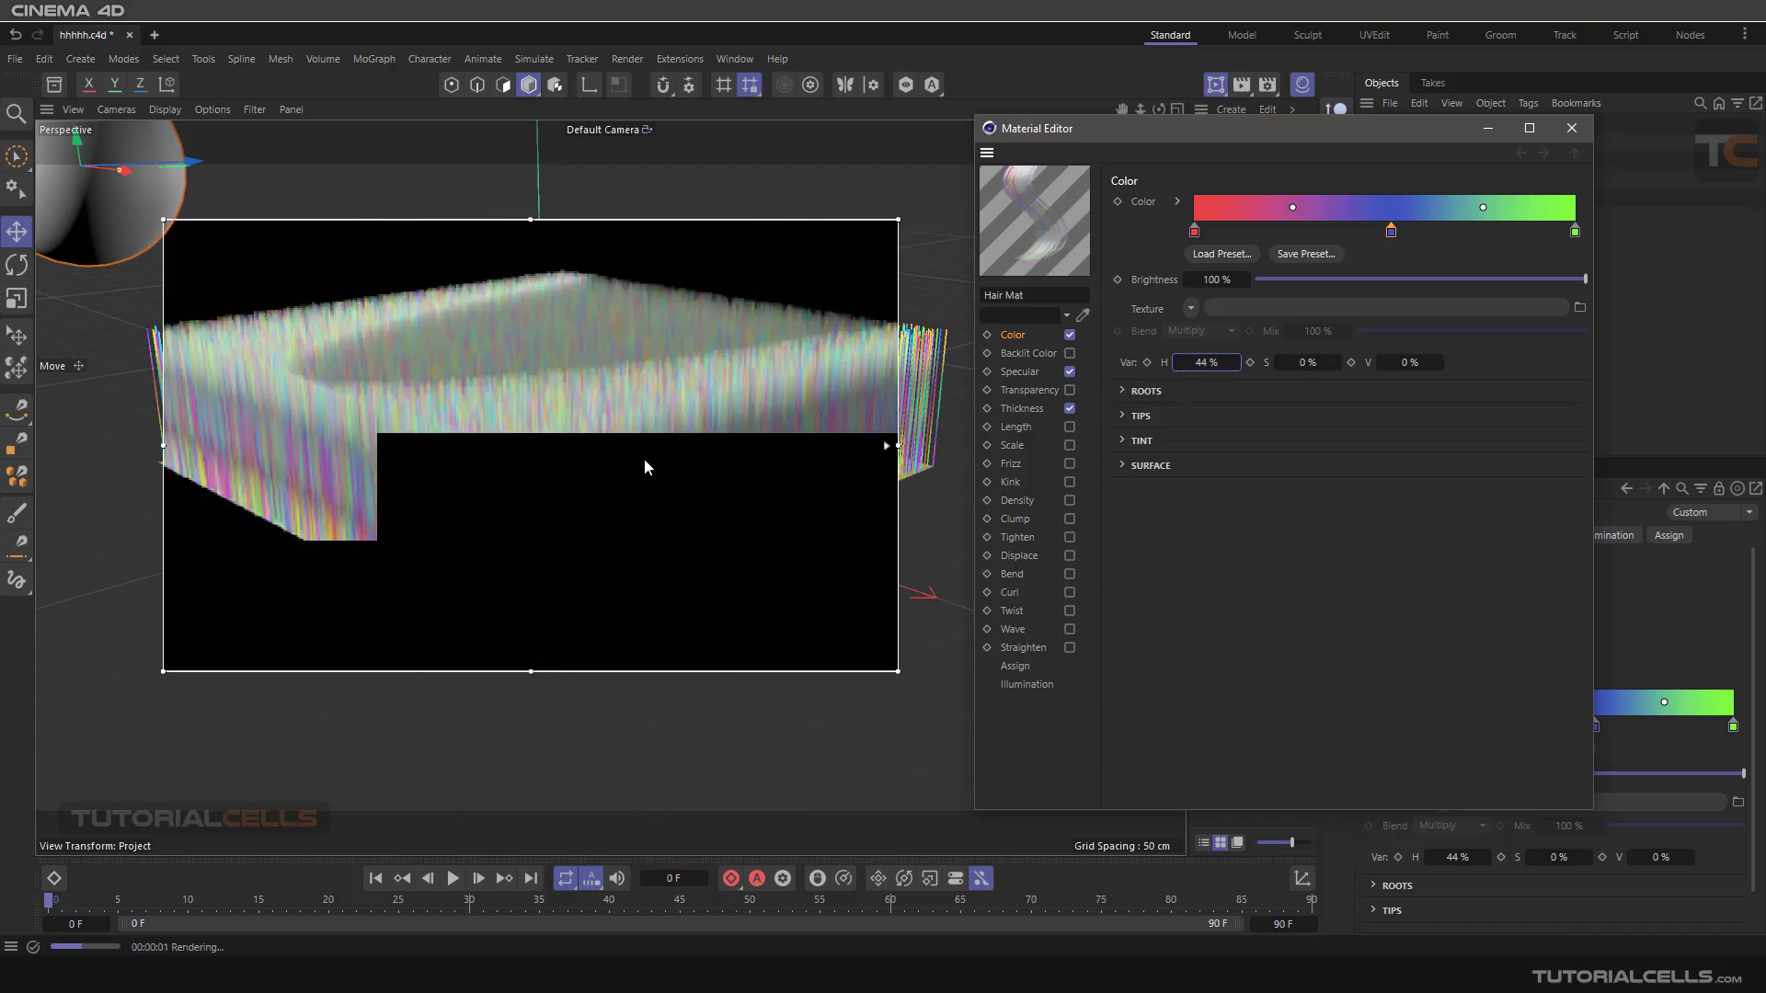
pyautogui.moveTo(1235, 366); pyautogui.dragTo(1356, 366)
pyautogui.hotkey('ctrl', 'r')
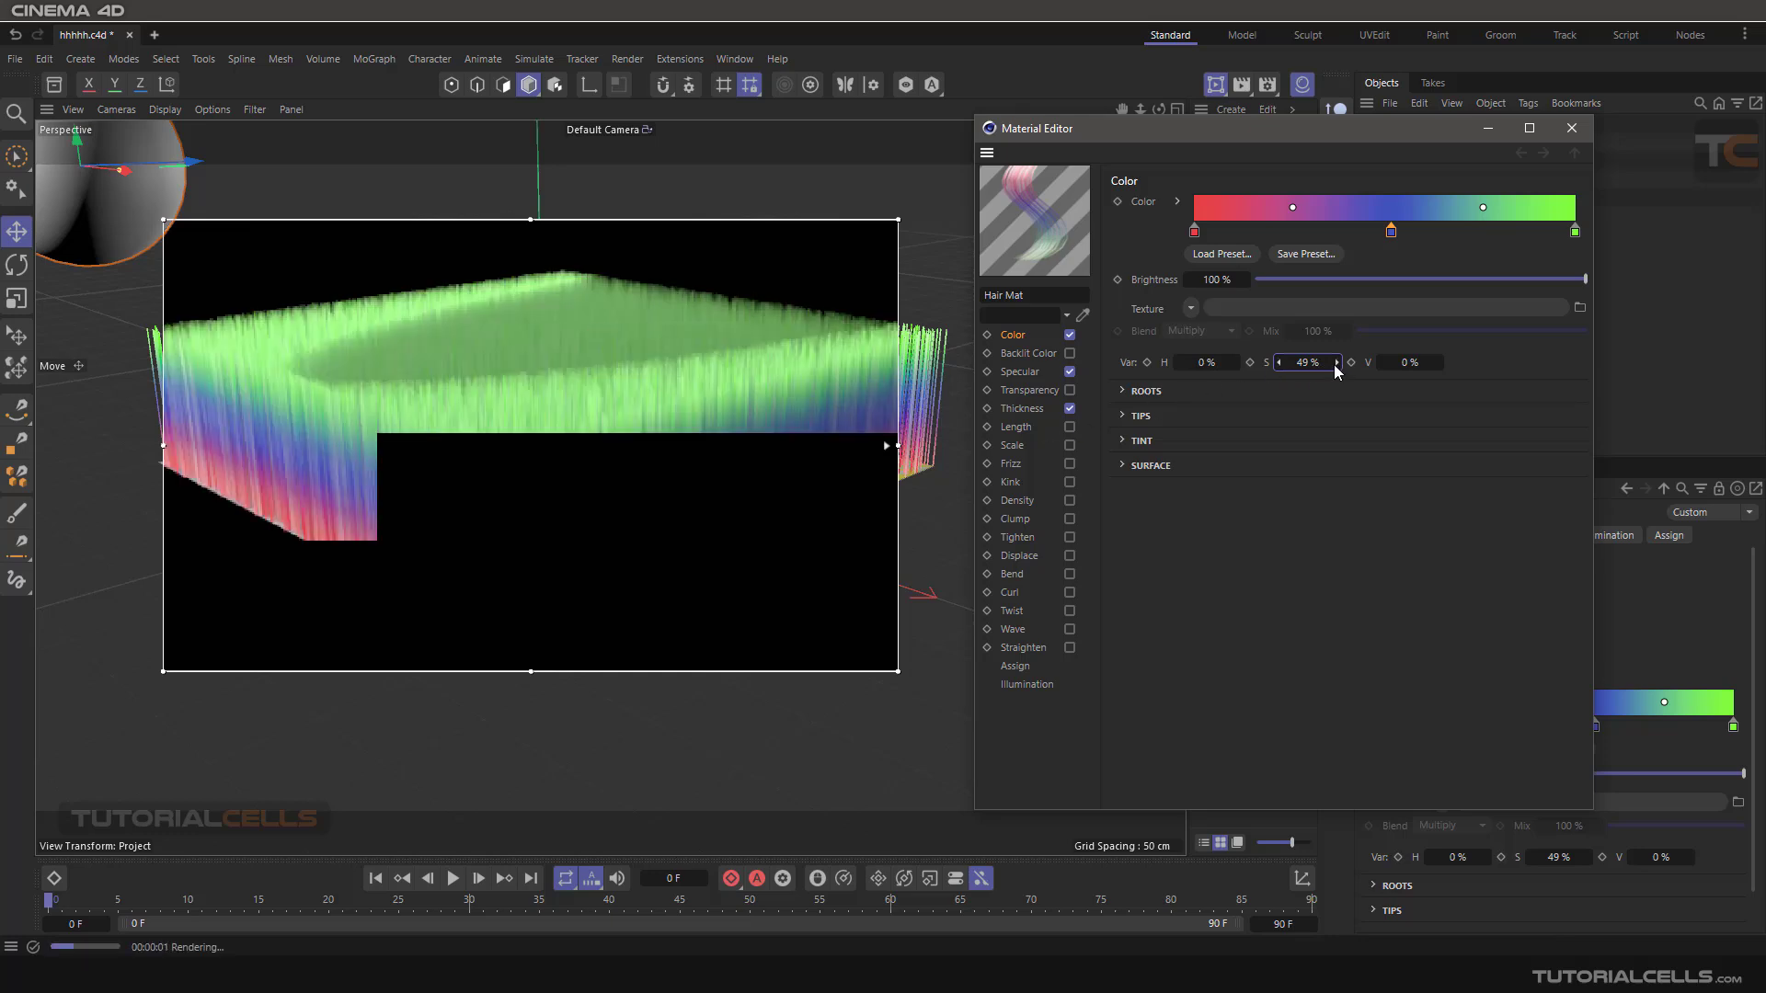
pyautogui.moveTo(1338, 367); pyautogui.dragTo(1279, 368)
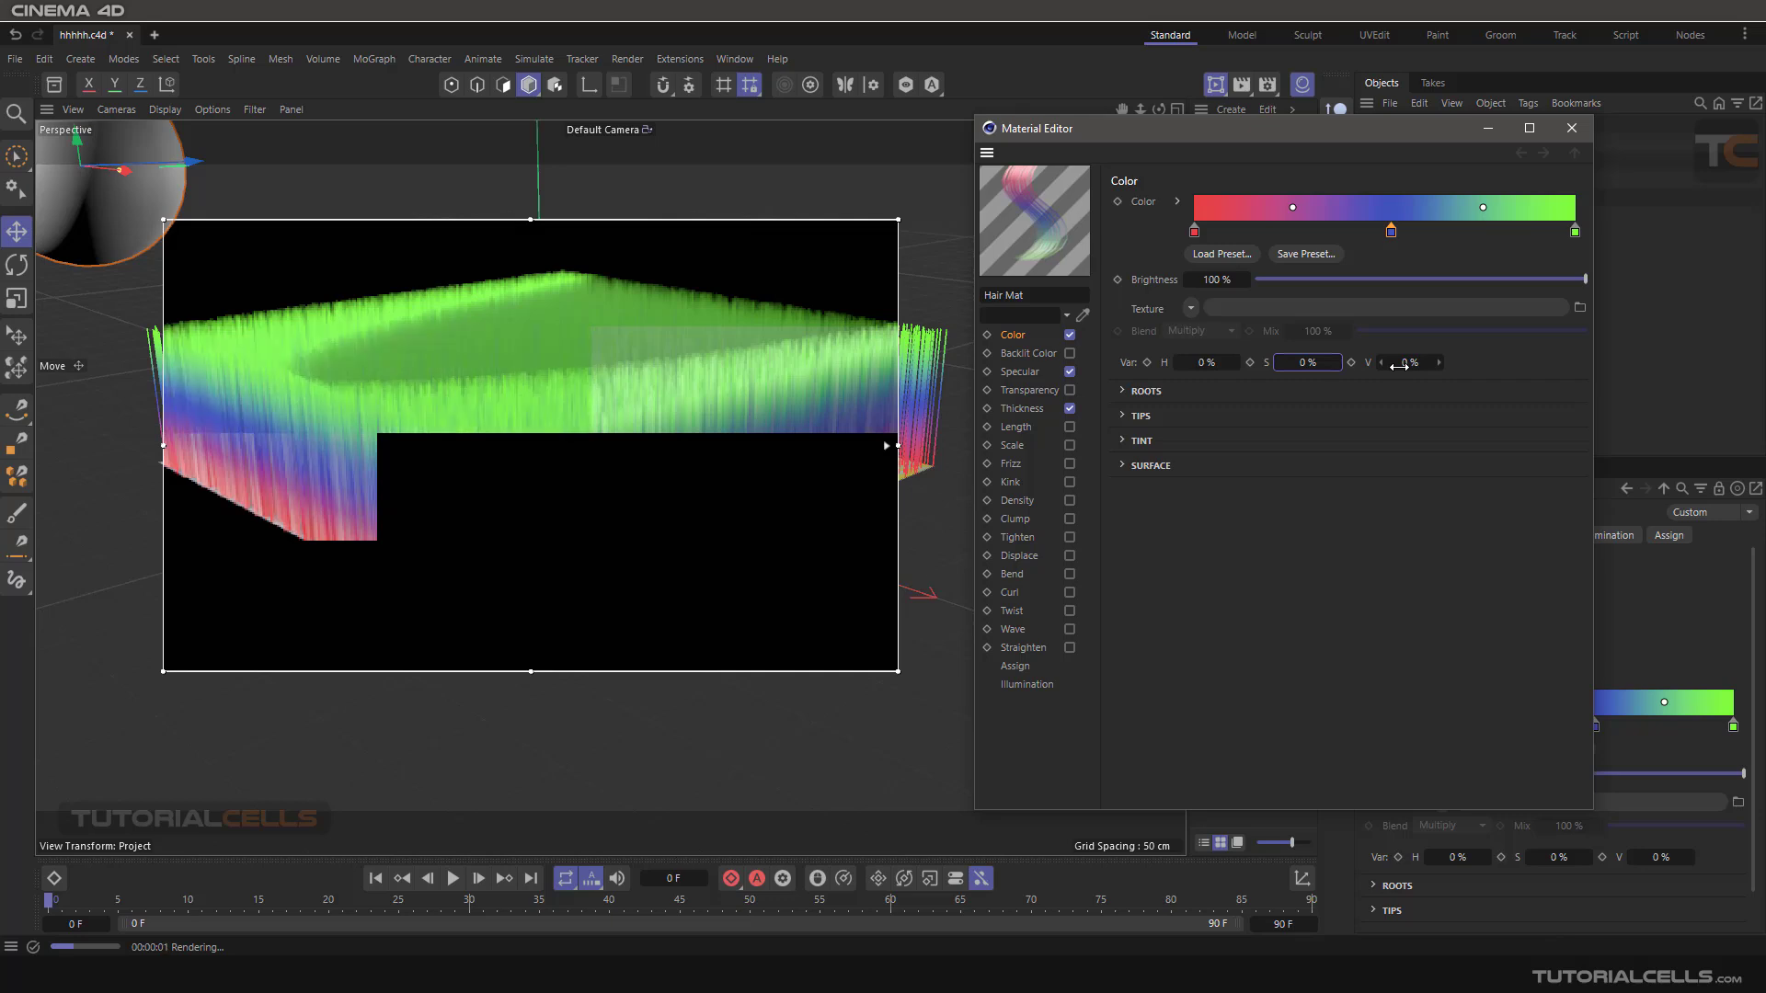
# Try 53% saturation and 65% value on the gradient's middle blue knot, and discard the change.
pyautogui.click(1391, 232)
pyautogui.doubleClick(1391, 231)
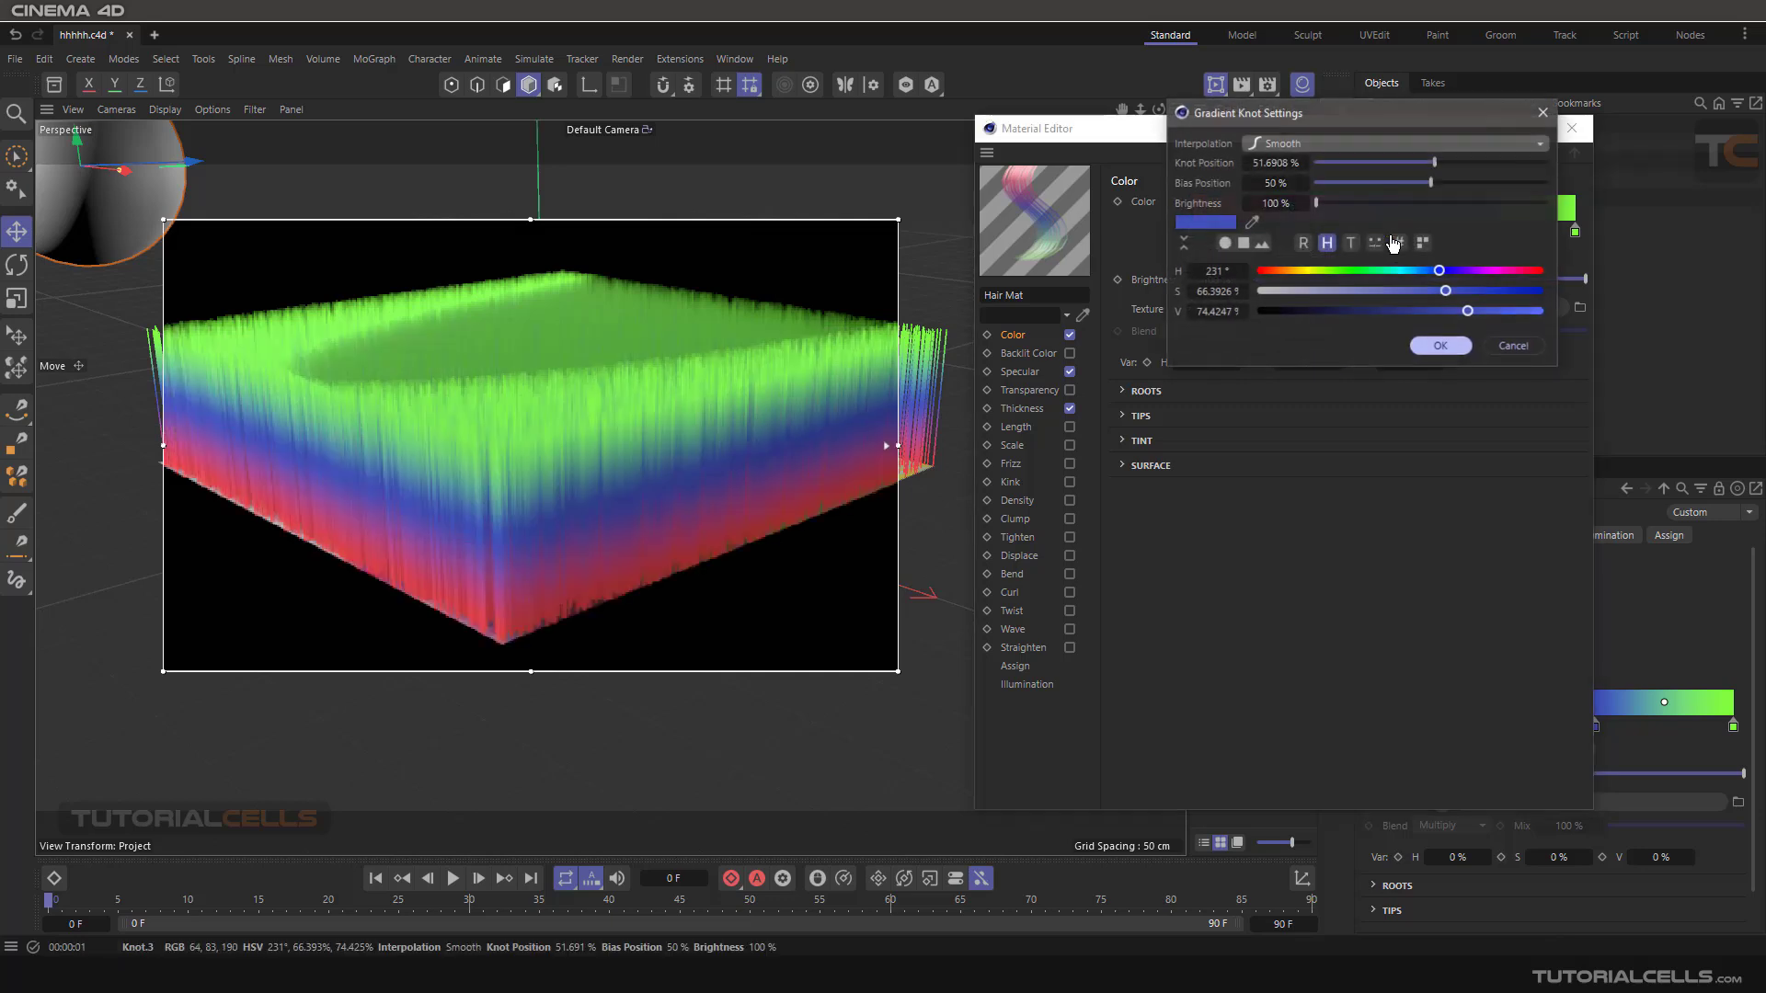
pyautogui.moveTo(1336, 114); pyautogui.dragTo(1107, 195)
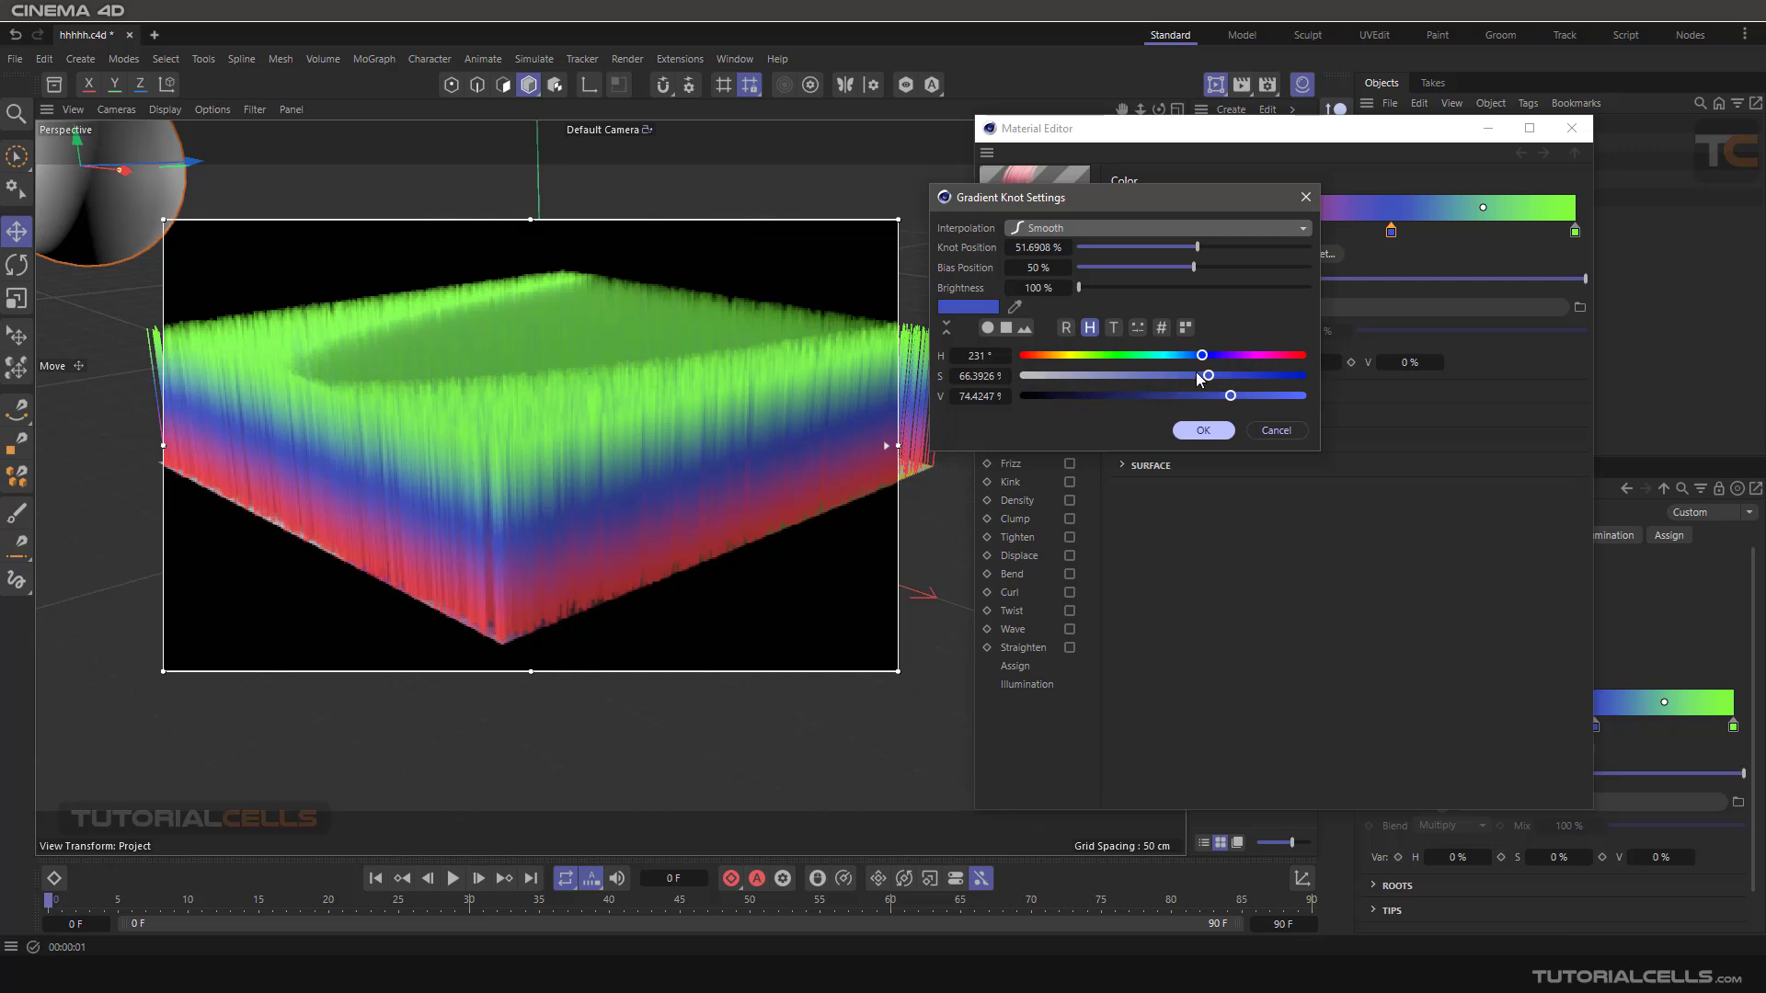
pyautogui.moveTo(1199, 377)
pyautogui.mouseDown()
pyautogui.moveTo(1322, 385)
pyautogui.moveTo(1019, 379)
pyautogui.moveTo(1170, 369)
pyautogui.moveTo(1241, 395)
pyautogui.moveTo(1083, 397)
pyautogui.moveTo(1205, 396)
pyautogui.mouseUp()
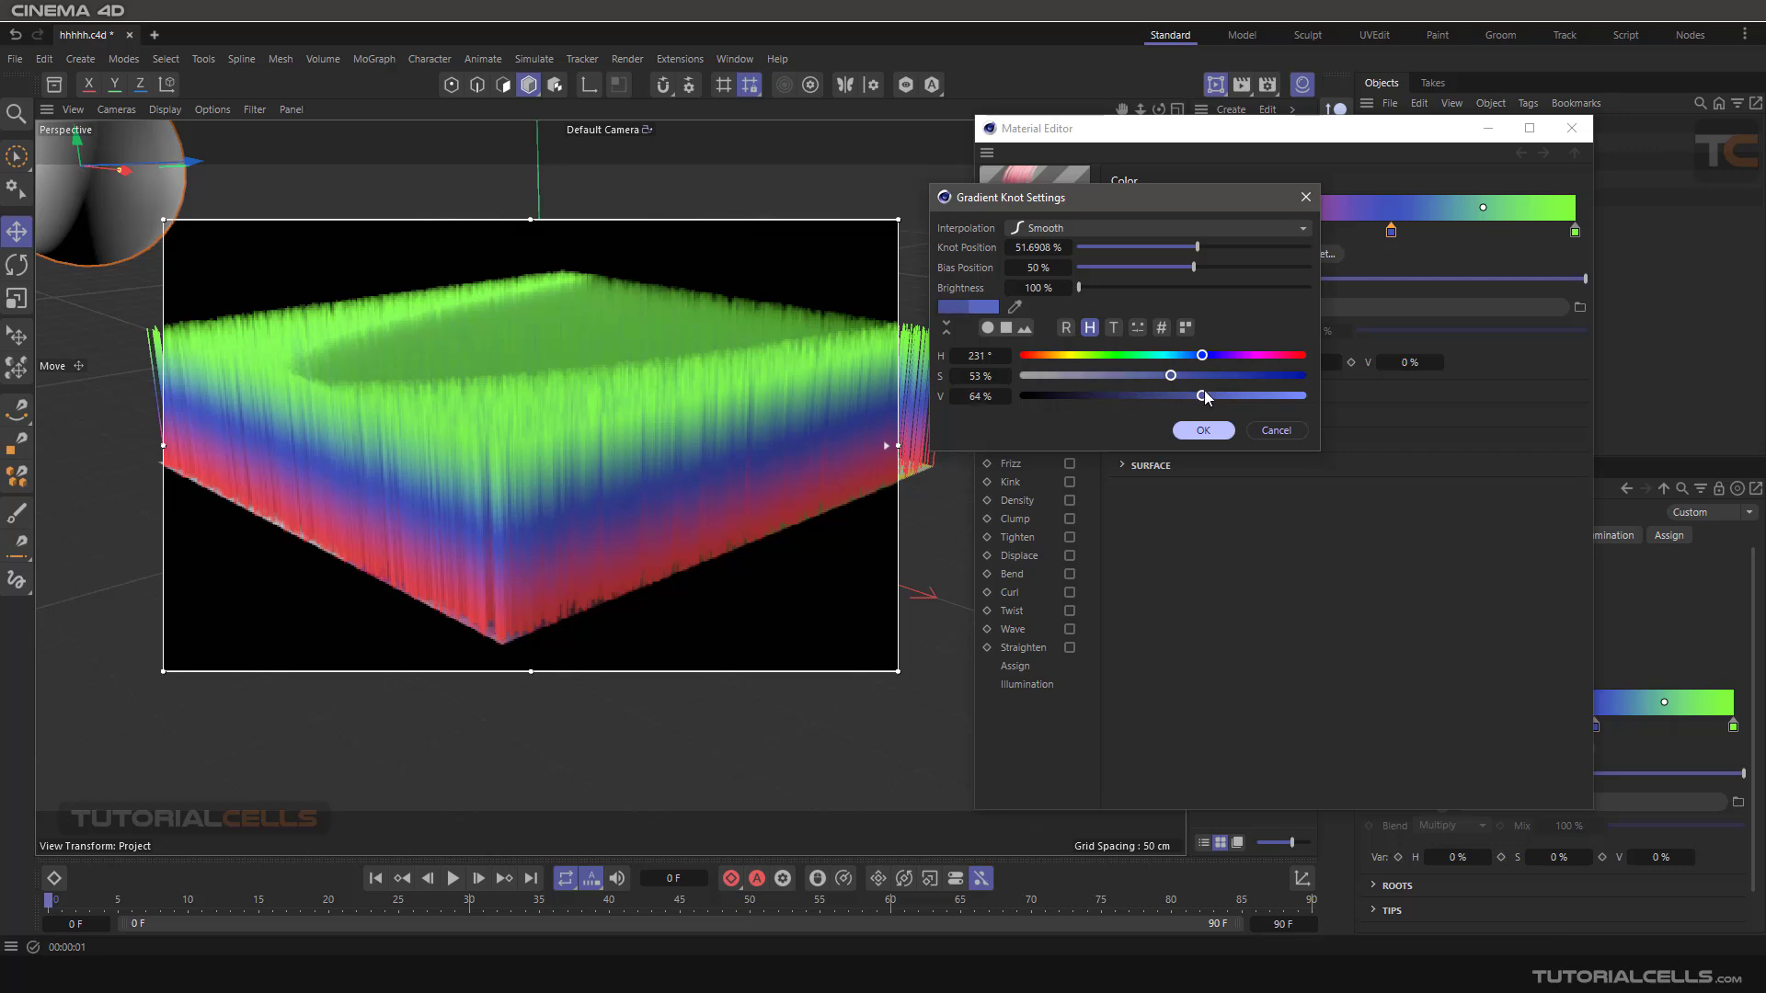
pyautogui.click(1264, 430)
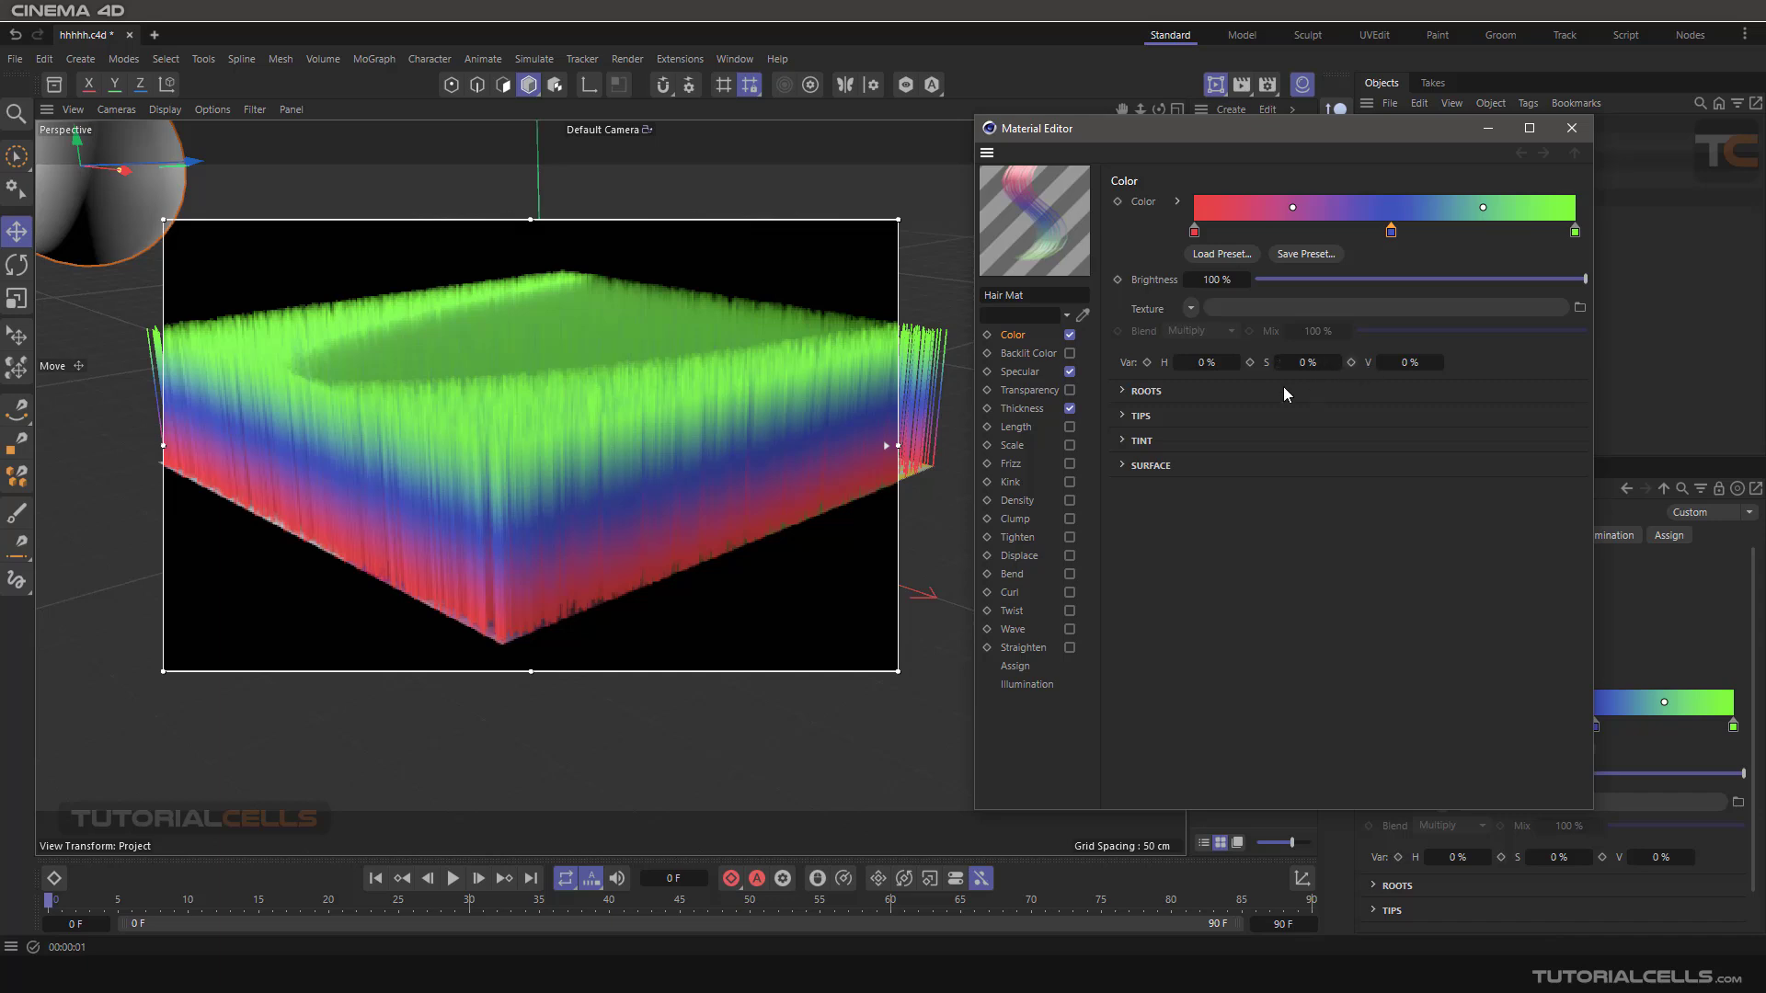
# Expand the Roots colour settings and disable Light, Light.2 and Light.1 for the render preview.
pyautogui.click(1125, 394)
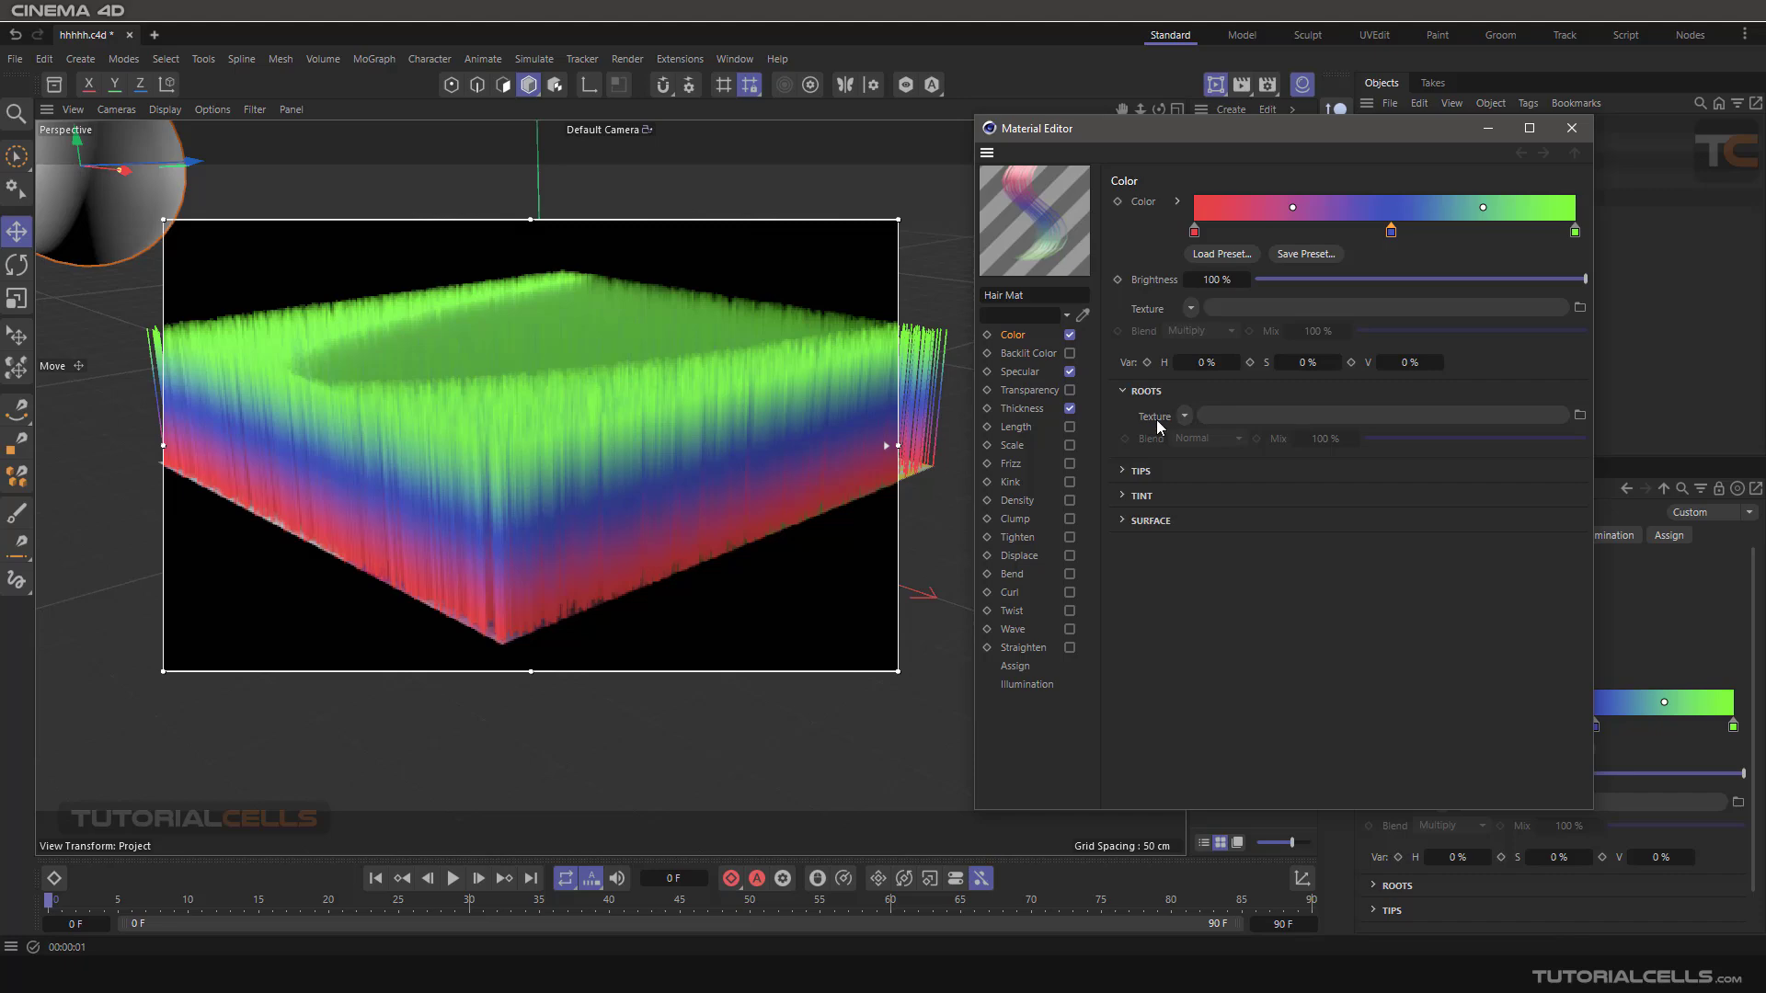
pyautogui.scroll(-5, 697, 416)
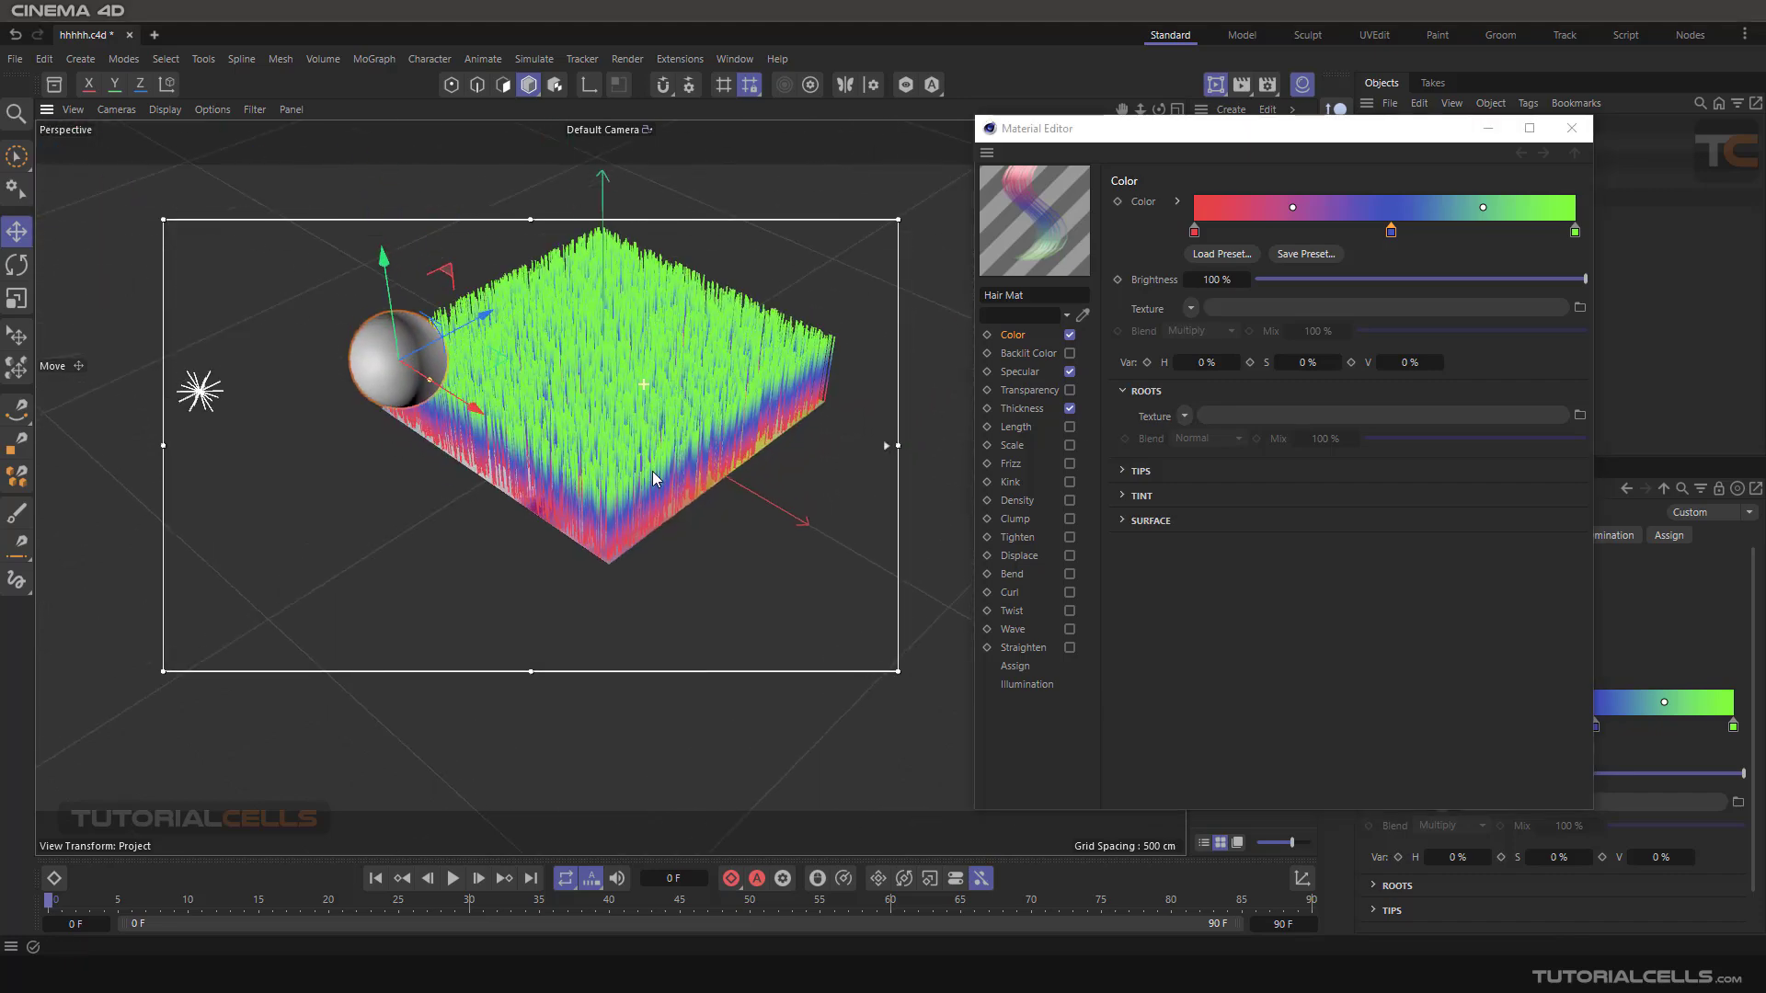
pyautogui.keyDown('alt'); pyautogui.moveTo(653, 472); pyautogui.dragTo(656, 494); pyautogui.keyUp('alt')
pyautogui.keyDown('alt'); pyautogui.moveTo(612, 375); pyautogui.dragTo(653, 457, button='middle'); pyautogui.keyUp('alt')
pyautogui.keyDown('alt'); pyautogui.moveTo(653, 458); pyautogui.dragTo(657, 500); pyautogui.keyUp('alt')
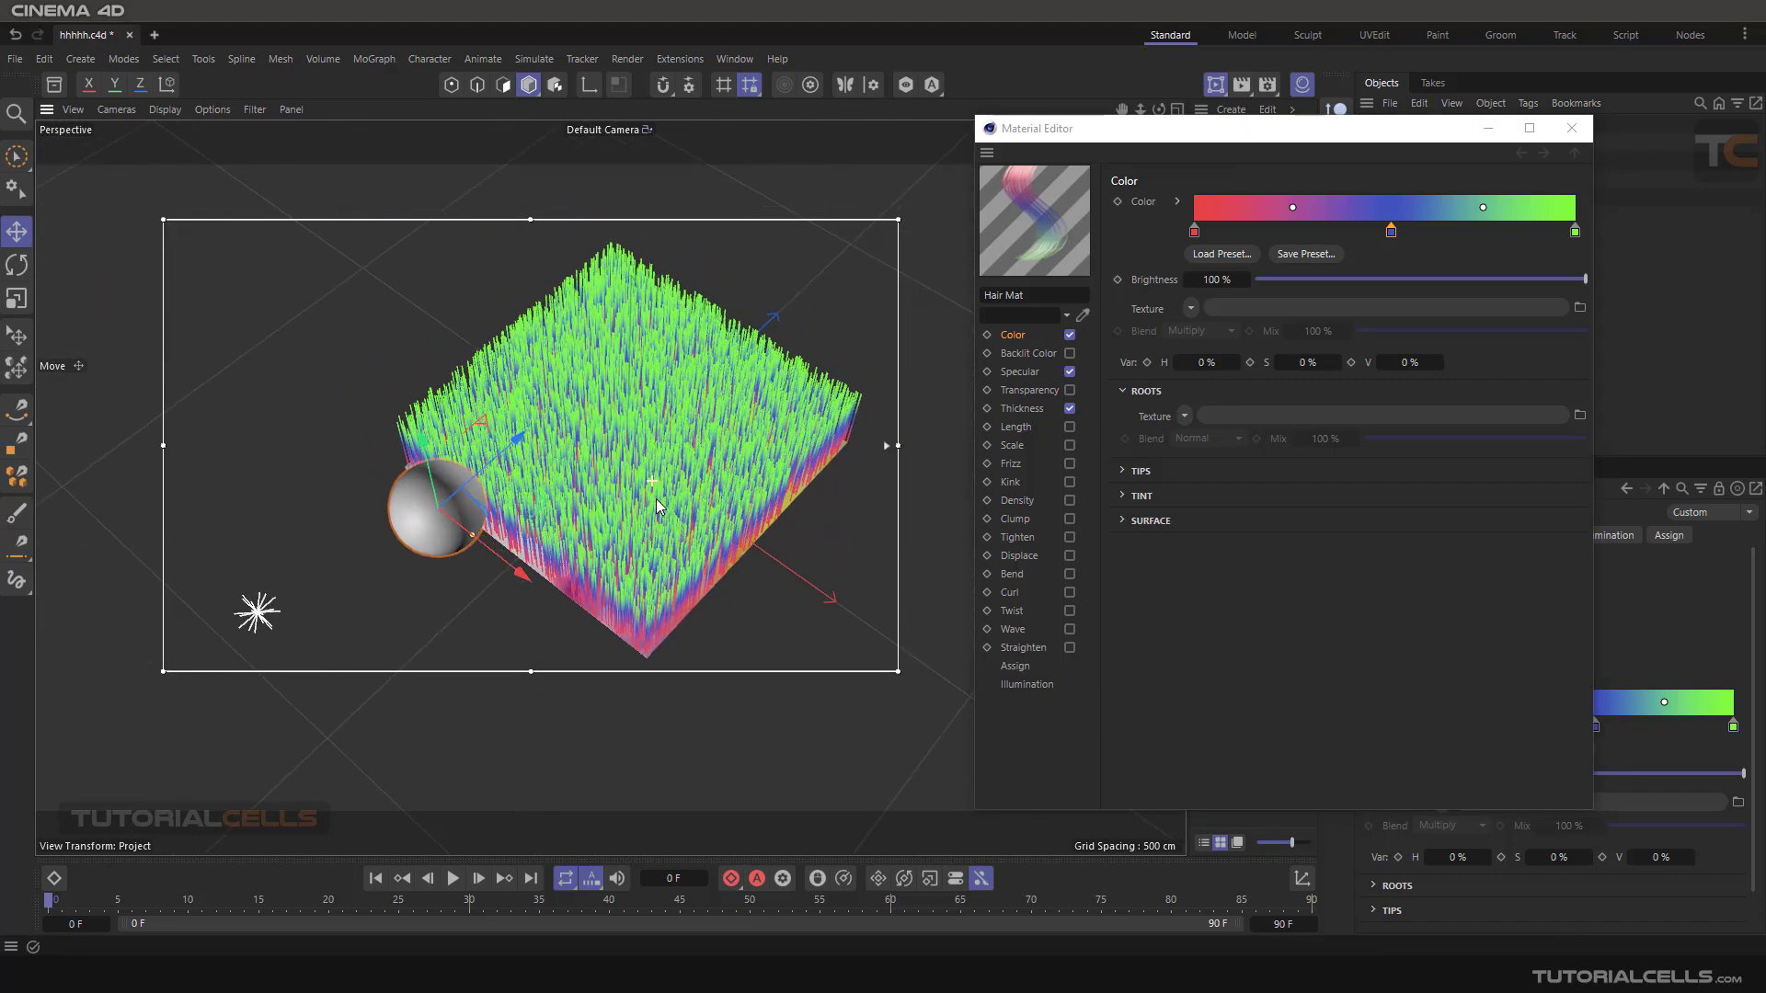
pyautogui.hotkey('ctrl', 'r')
pyautogui.moveTo(1304, 136); pyautogui.dragTo(1284, 240)
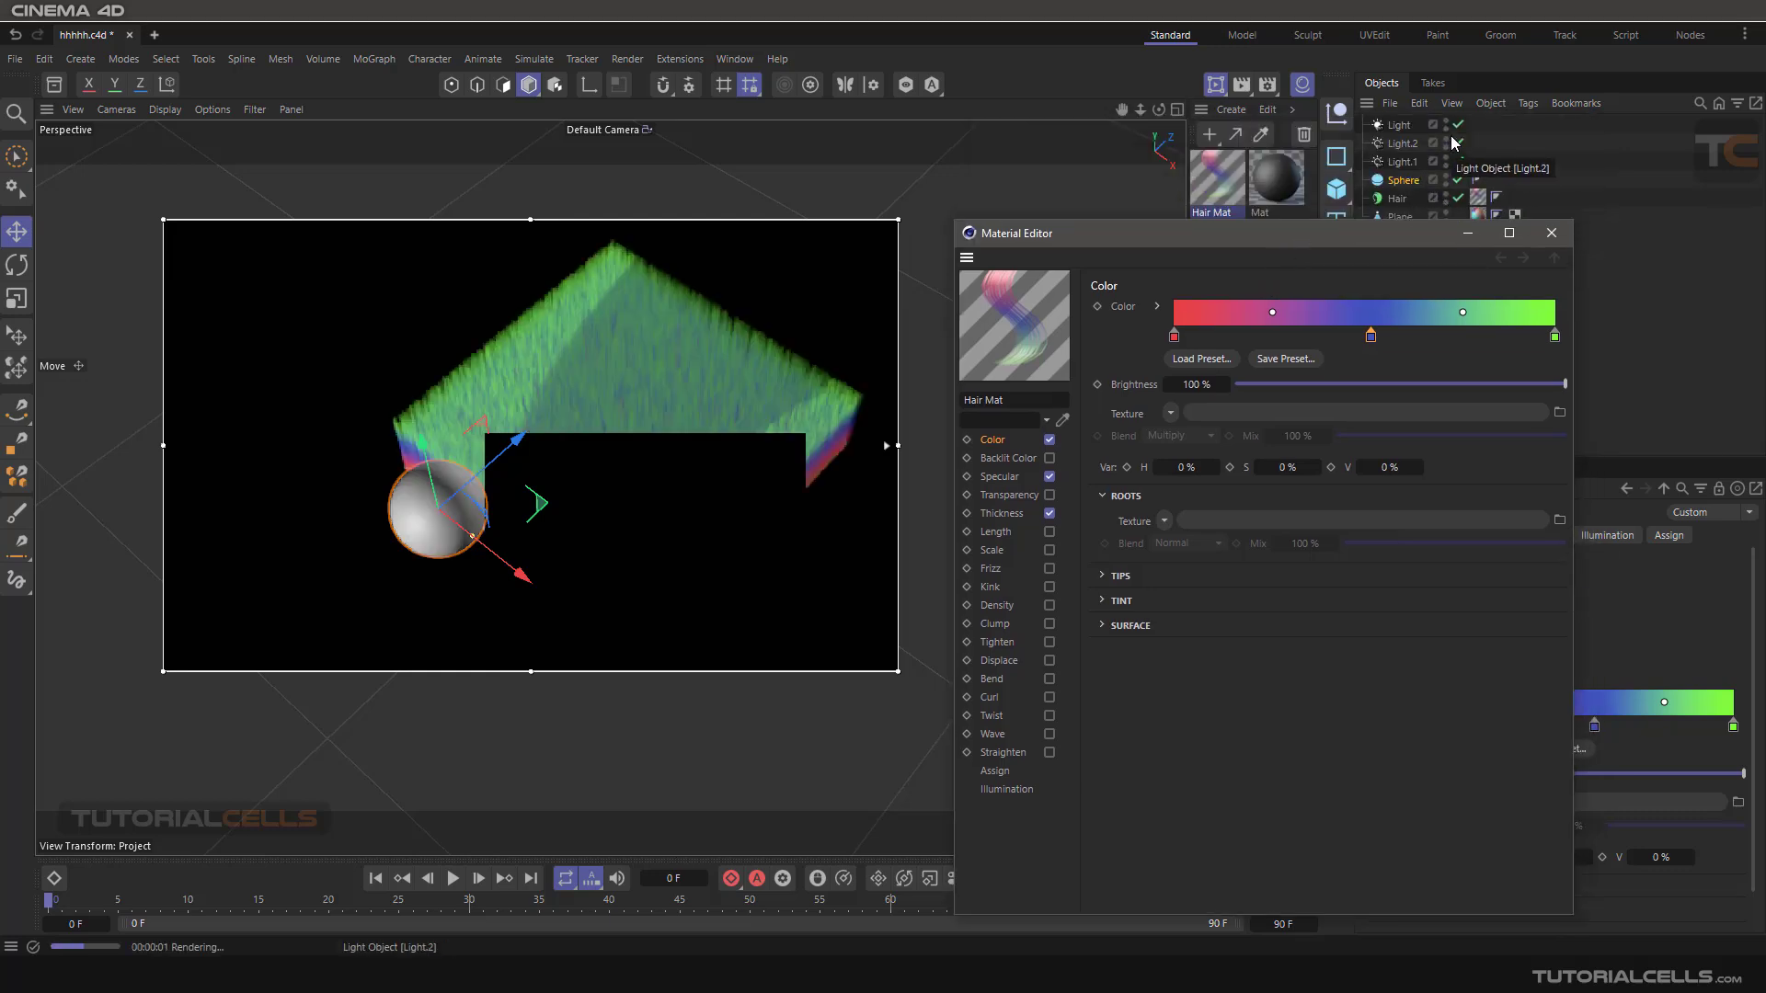
pyautogui.click(1457, 142)
pyautogui.click(1458, 124)
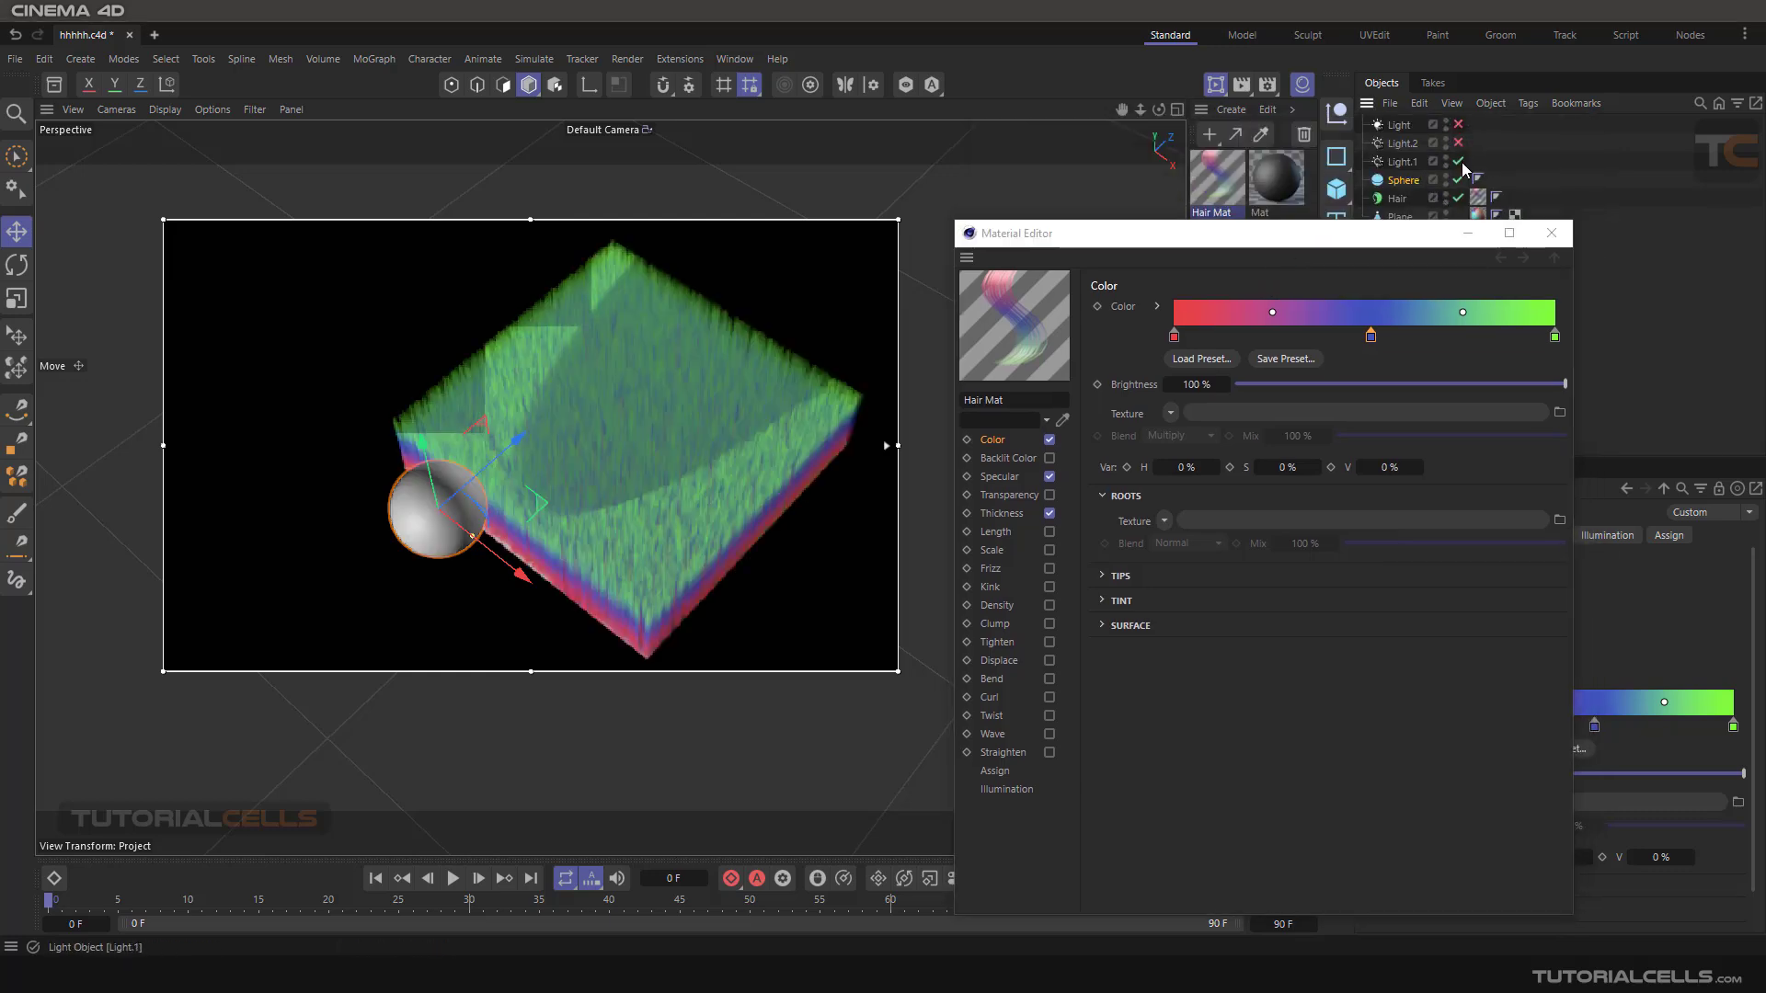
pyautogui.click(1458, 161)
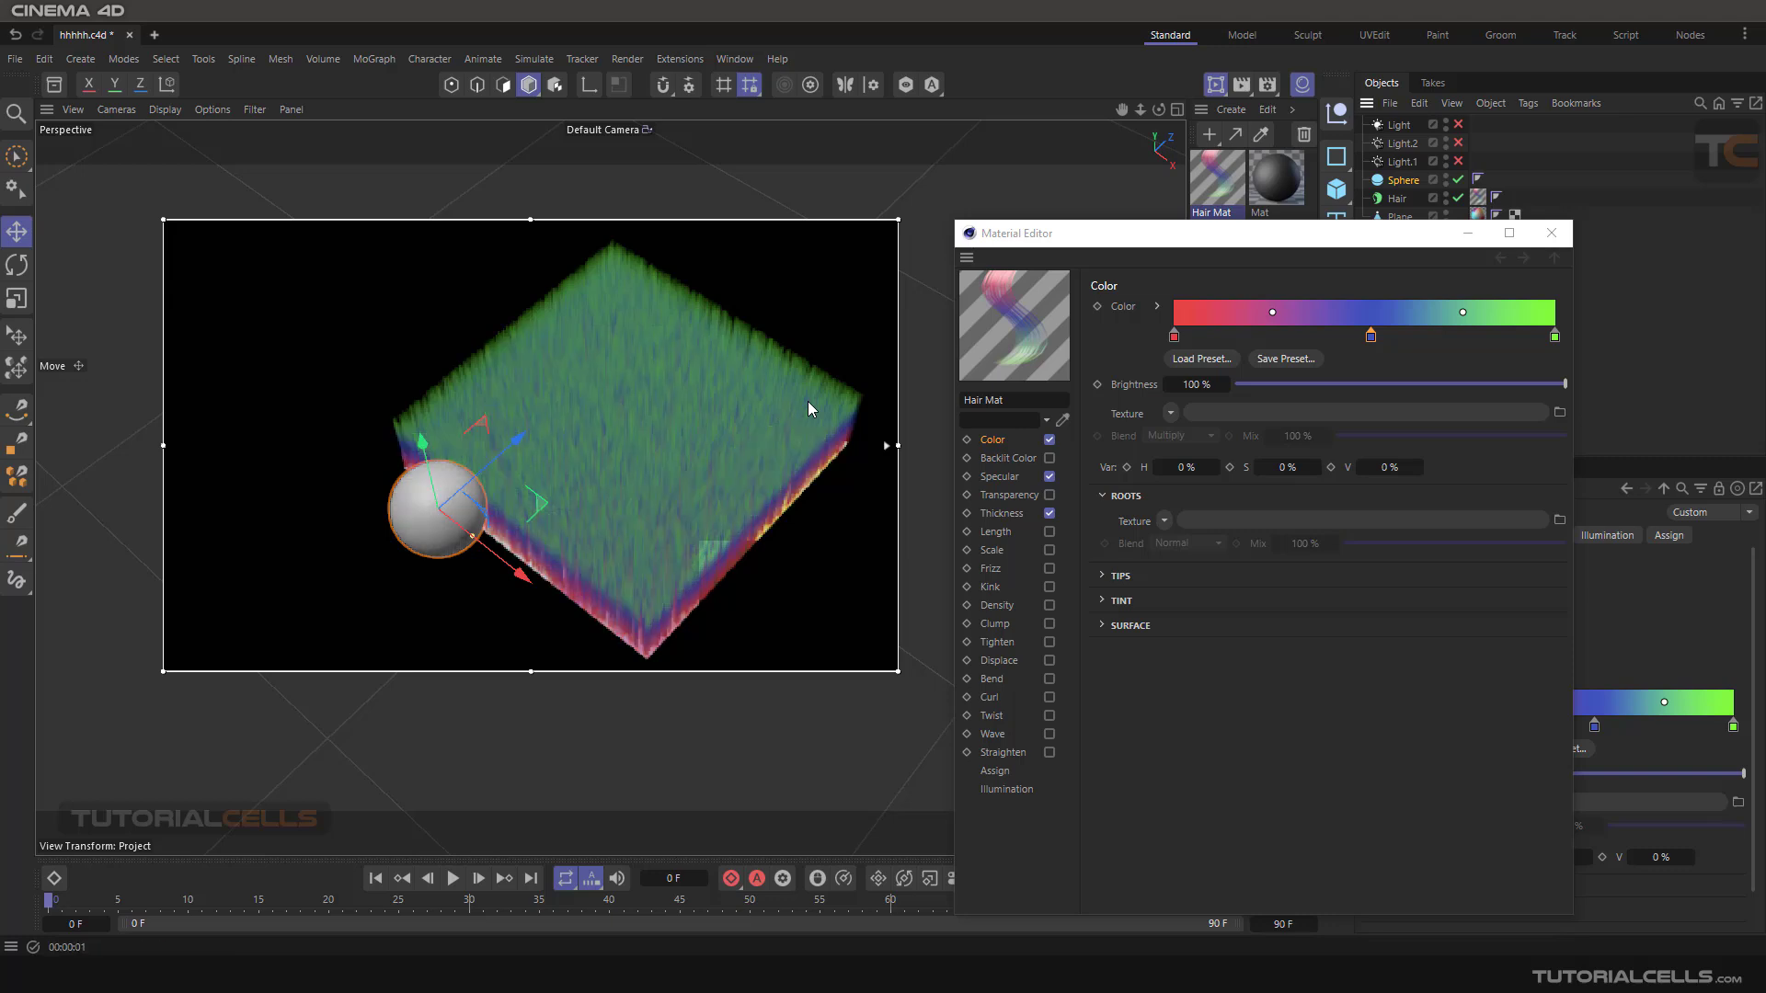
pyautogui.moveTo(1281, 246); pyautogui.dragTo(1301, 212)
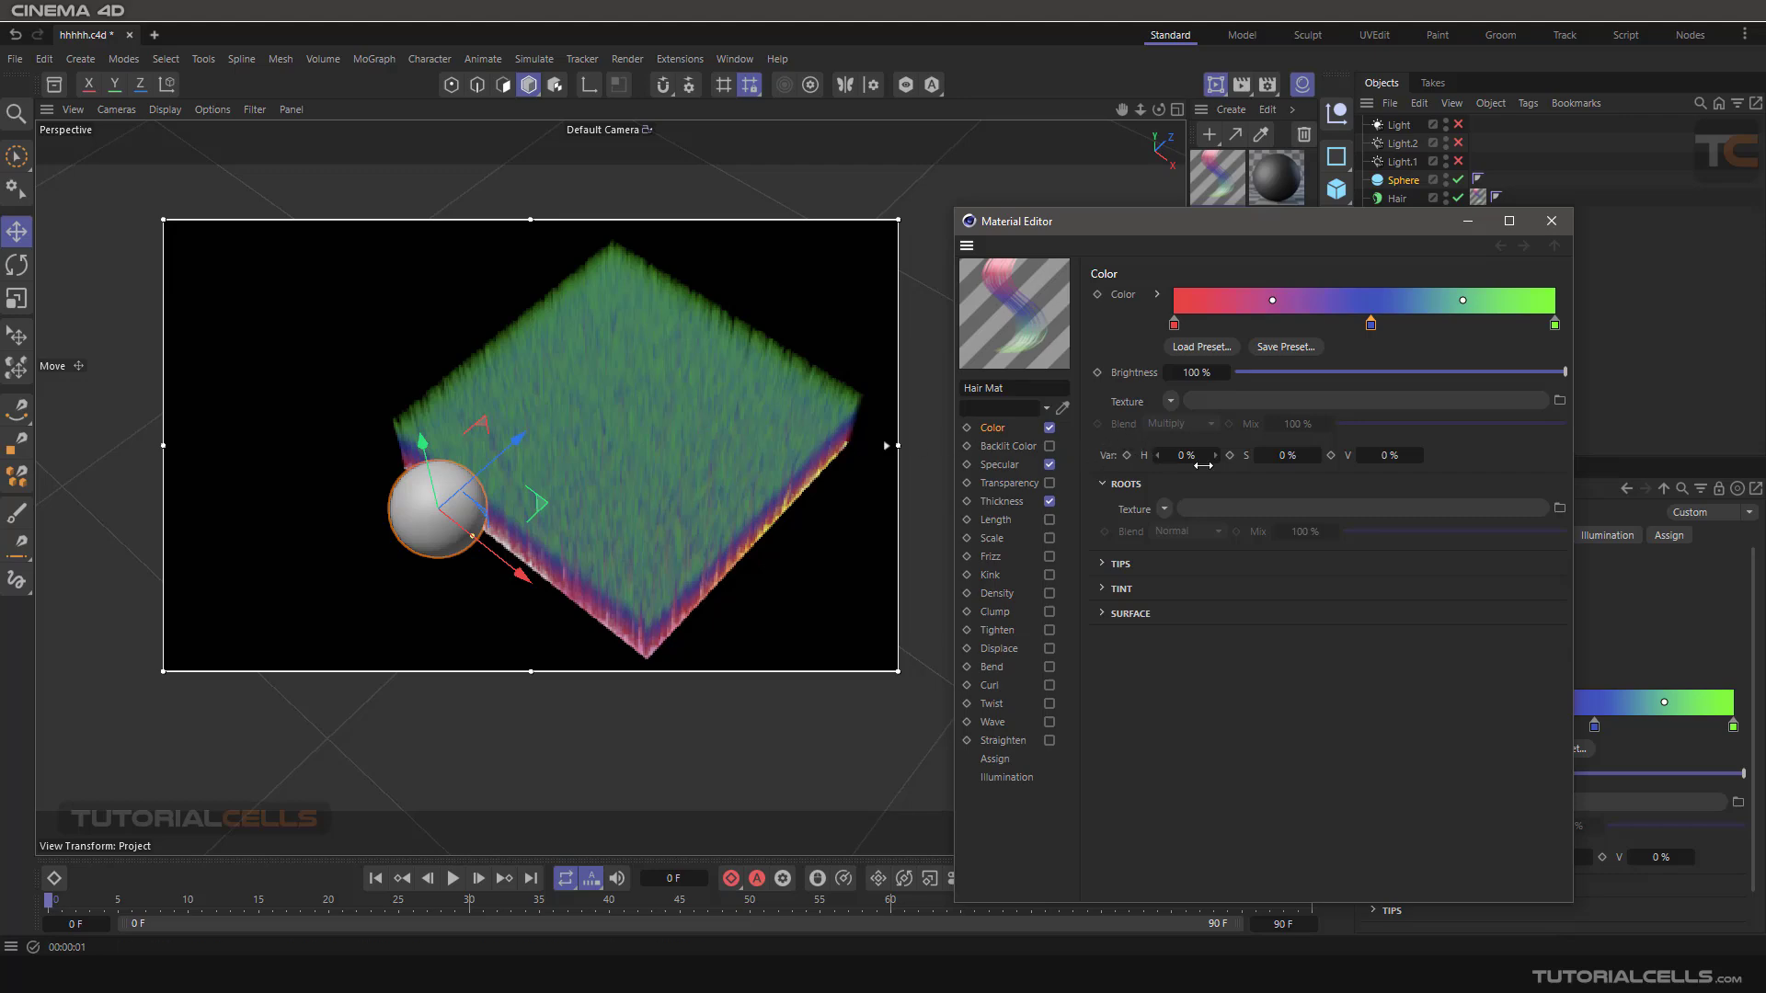
# Refresh the render preview of the hair and load the image cccccc.jpg as the Roots texture.
pyautogui.click(692, 467)
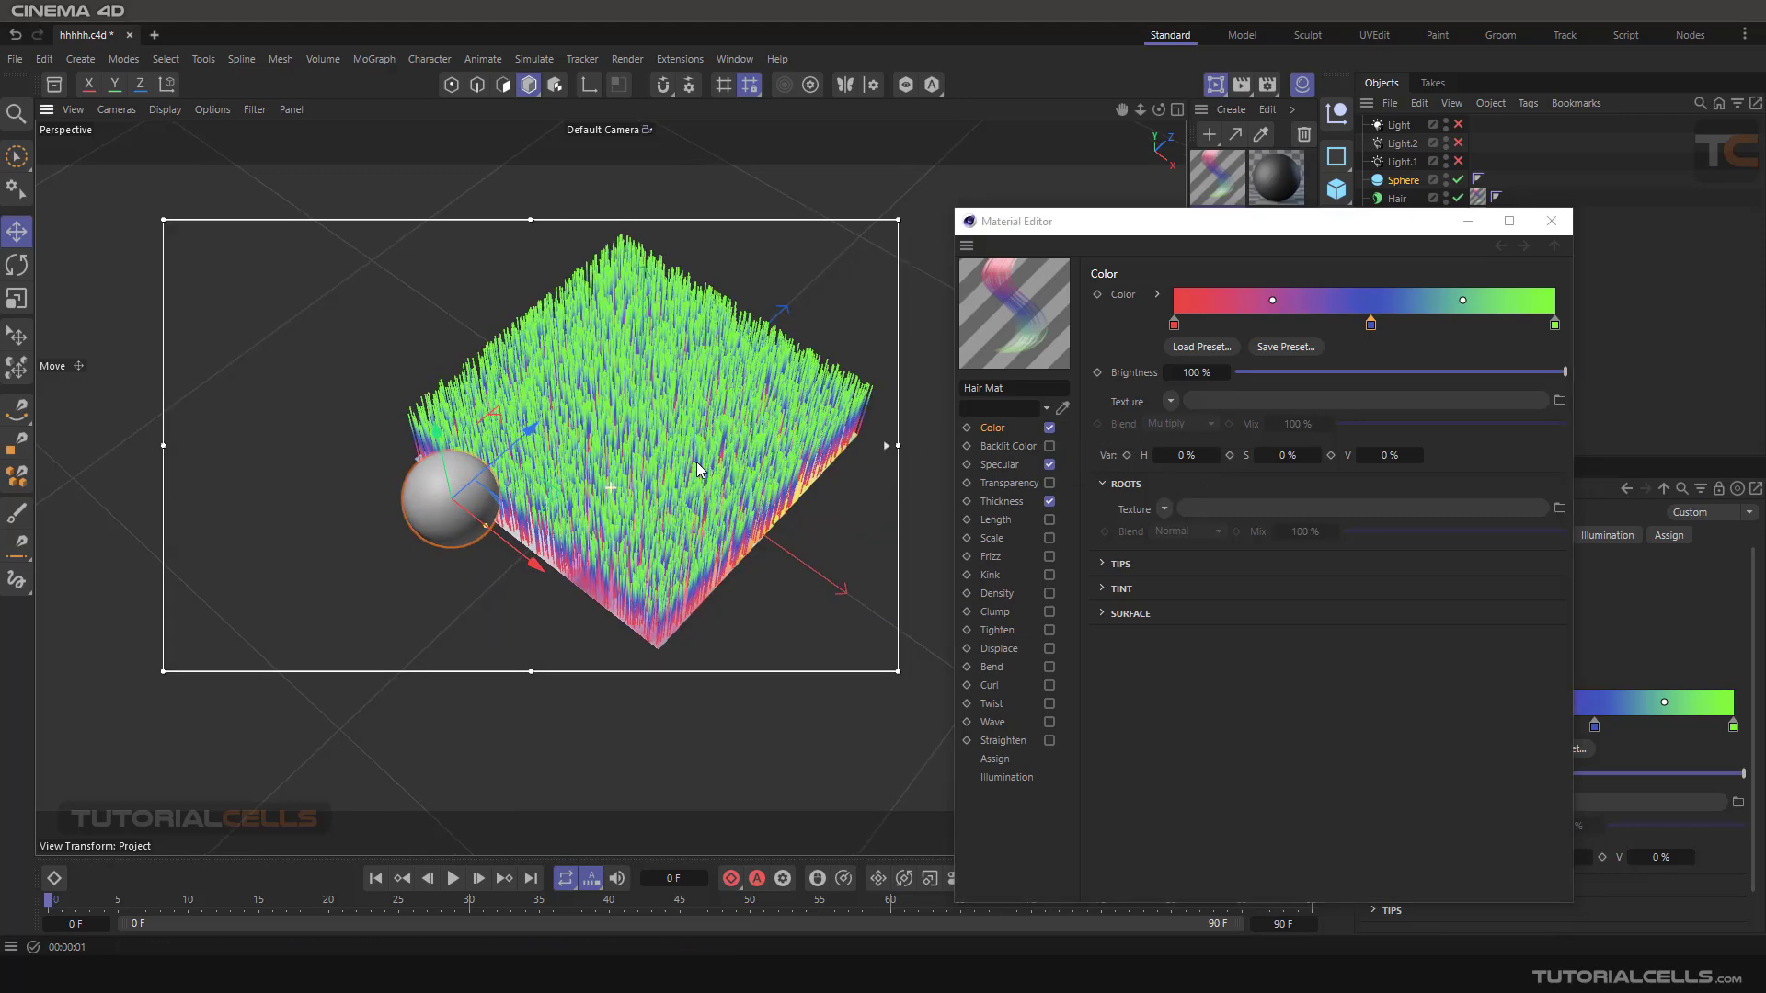
pyautogui.hotkey('ctrl', 'r')
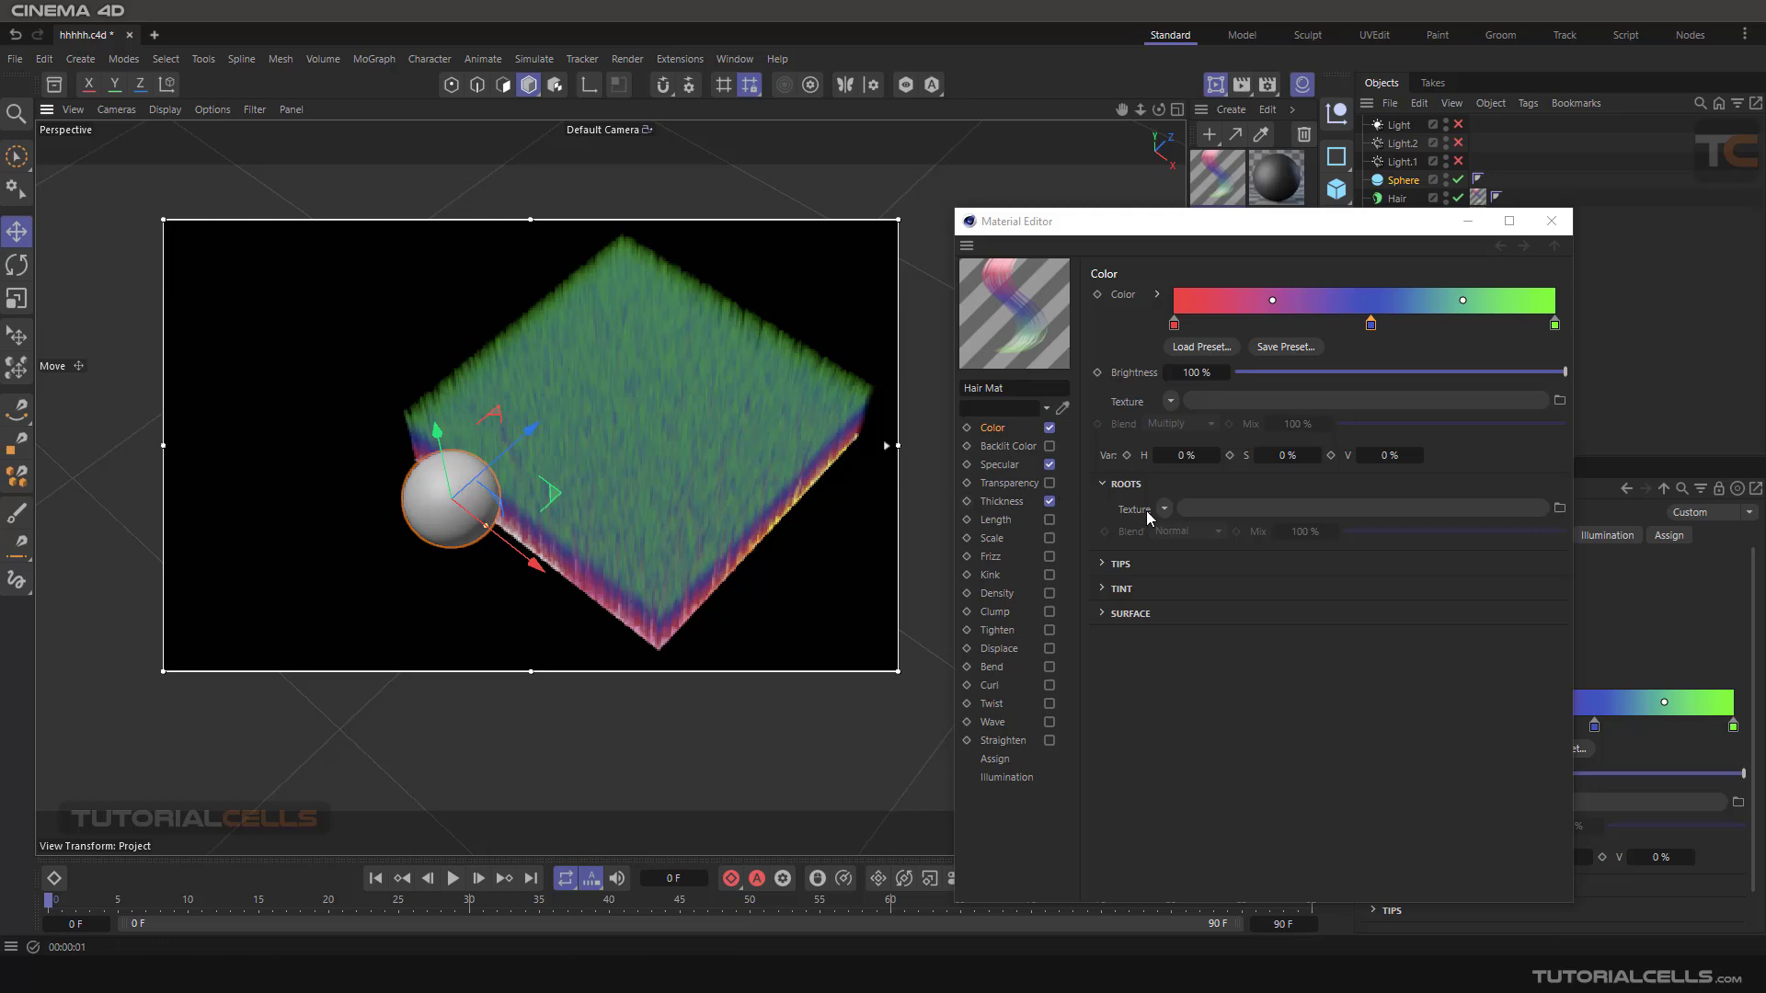
pyautogui.keyDown('alt'); pyautogui.moveTo(725, 408); pyautogui.dragTo(728, 437); pyautogui.keyUp('alt')
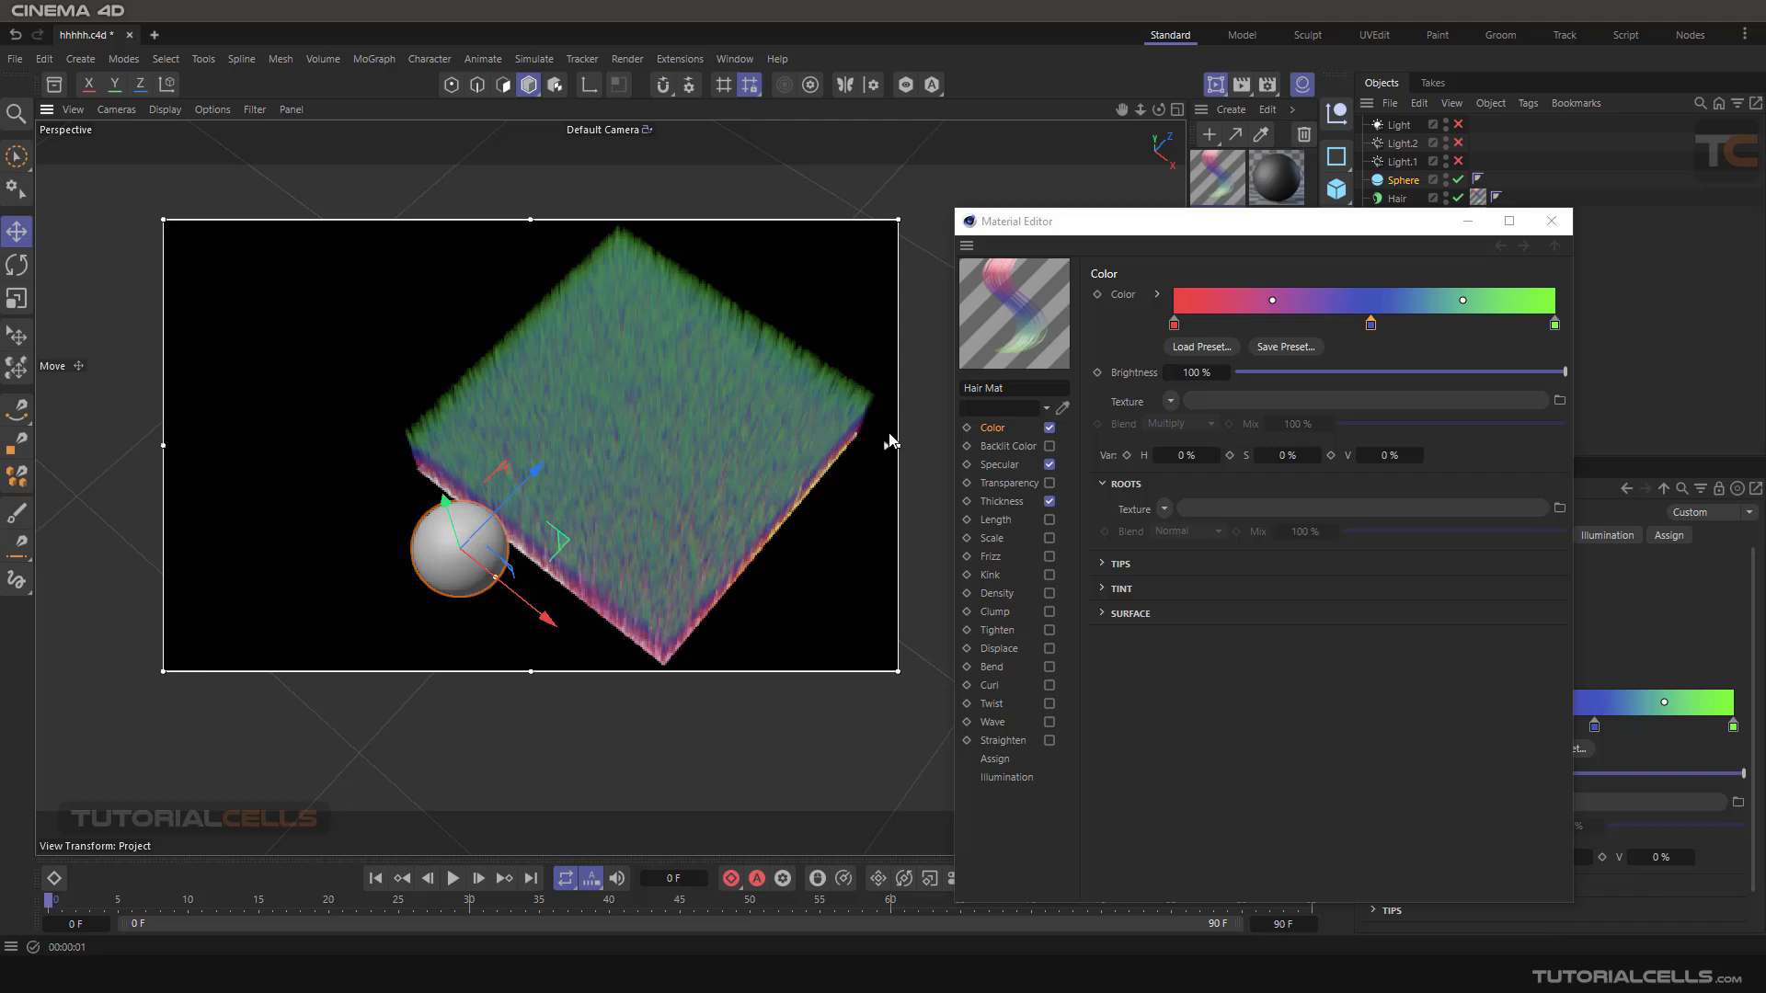
pyautogui.click(1164, 510)
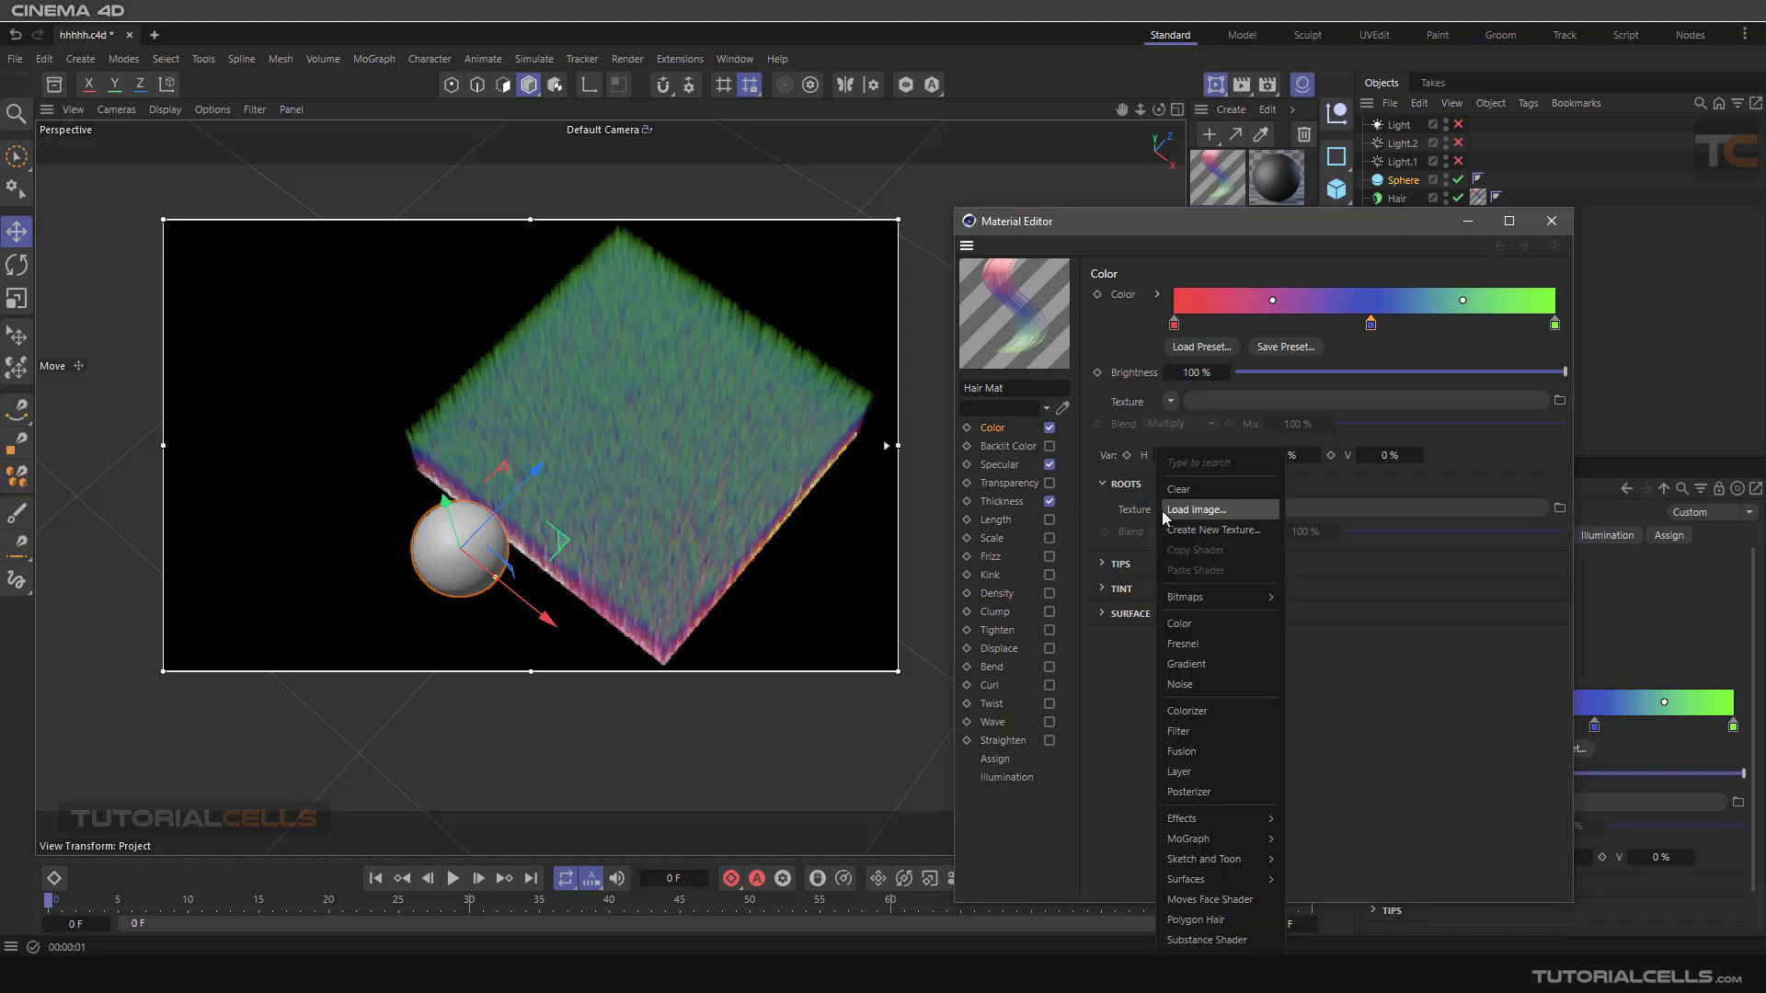
pyautogui.click(1218, 512)
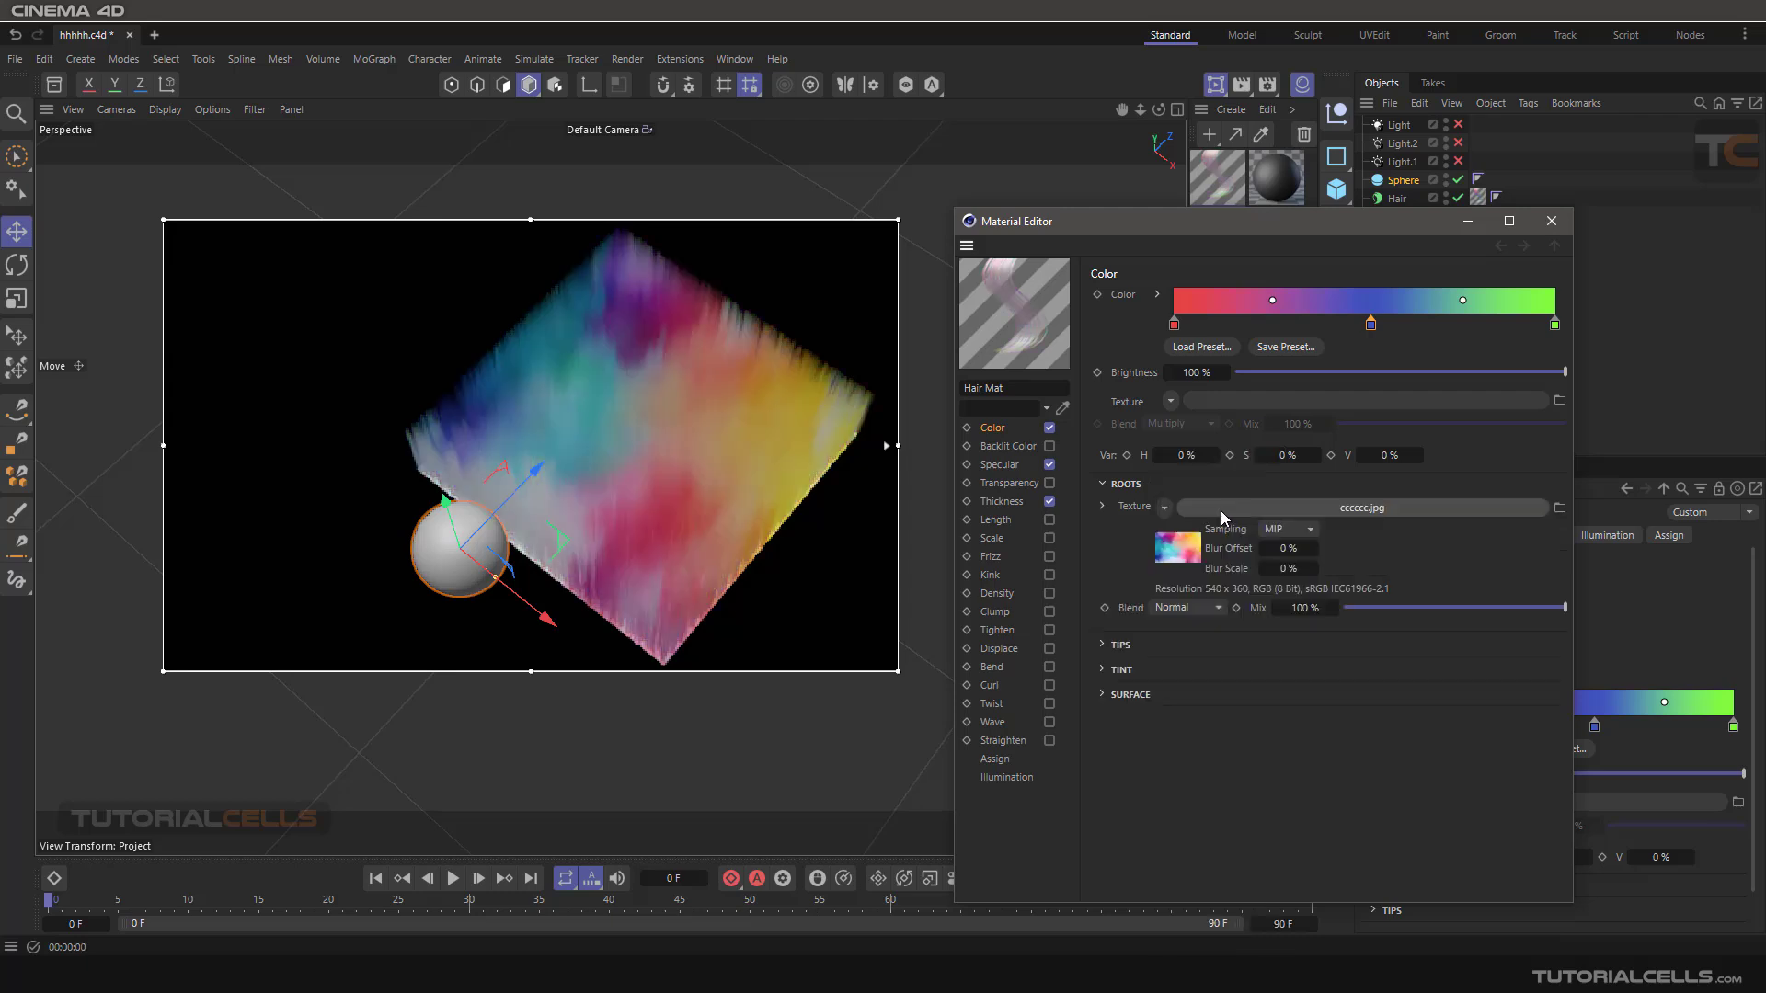
# Look through the shader properties of the image used as the Roots texture.
pyautogui.click(1179, 548)
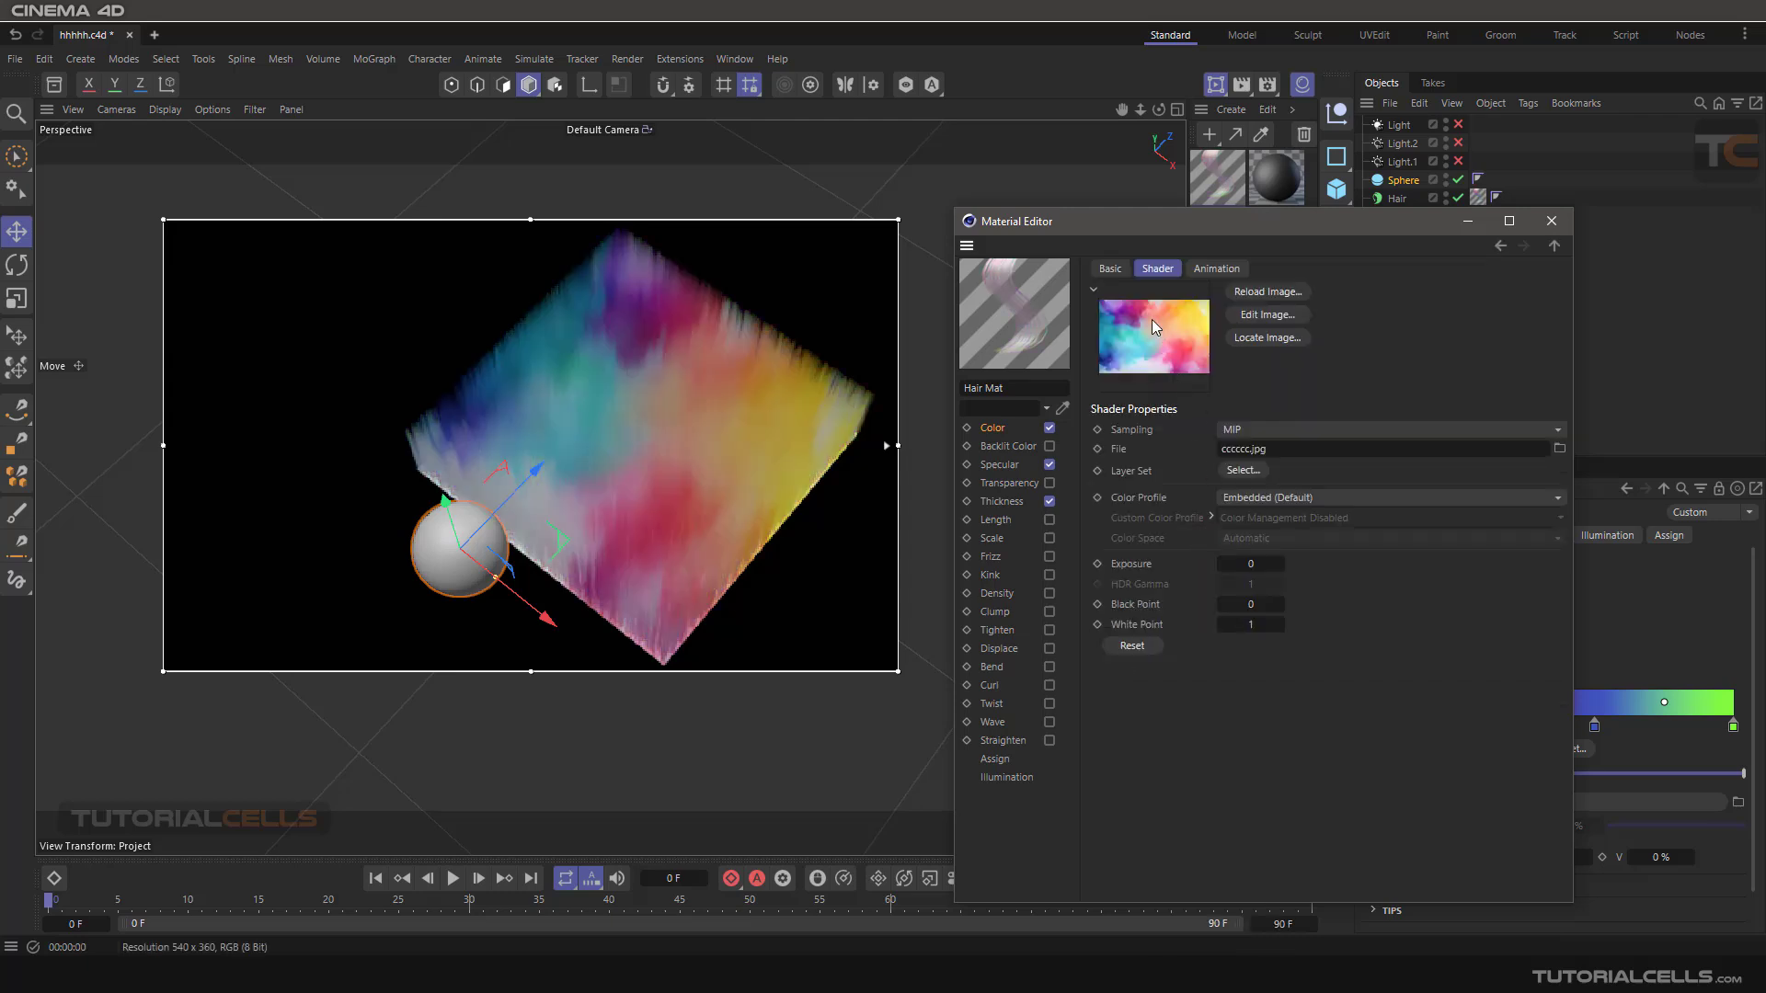
pyautogui.click(1497, 246)
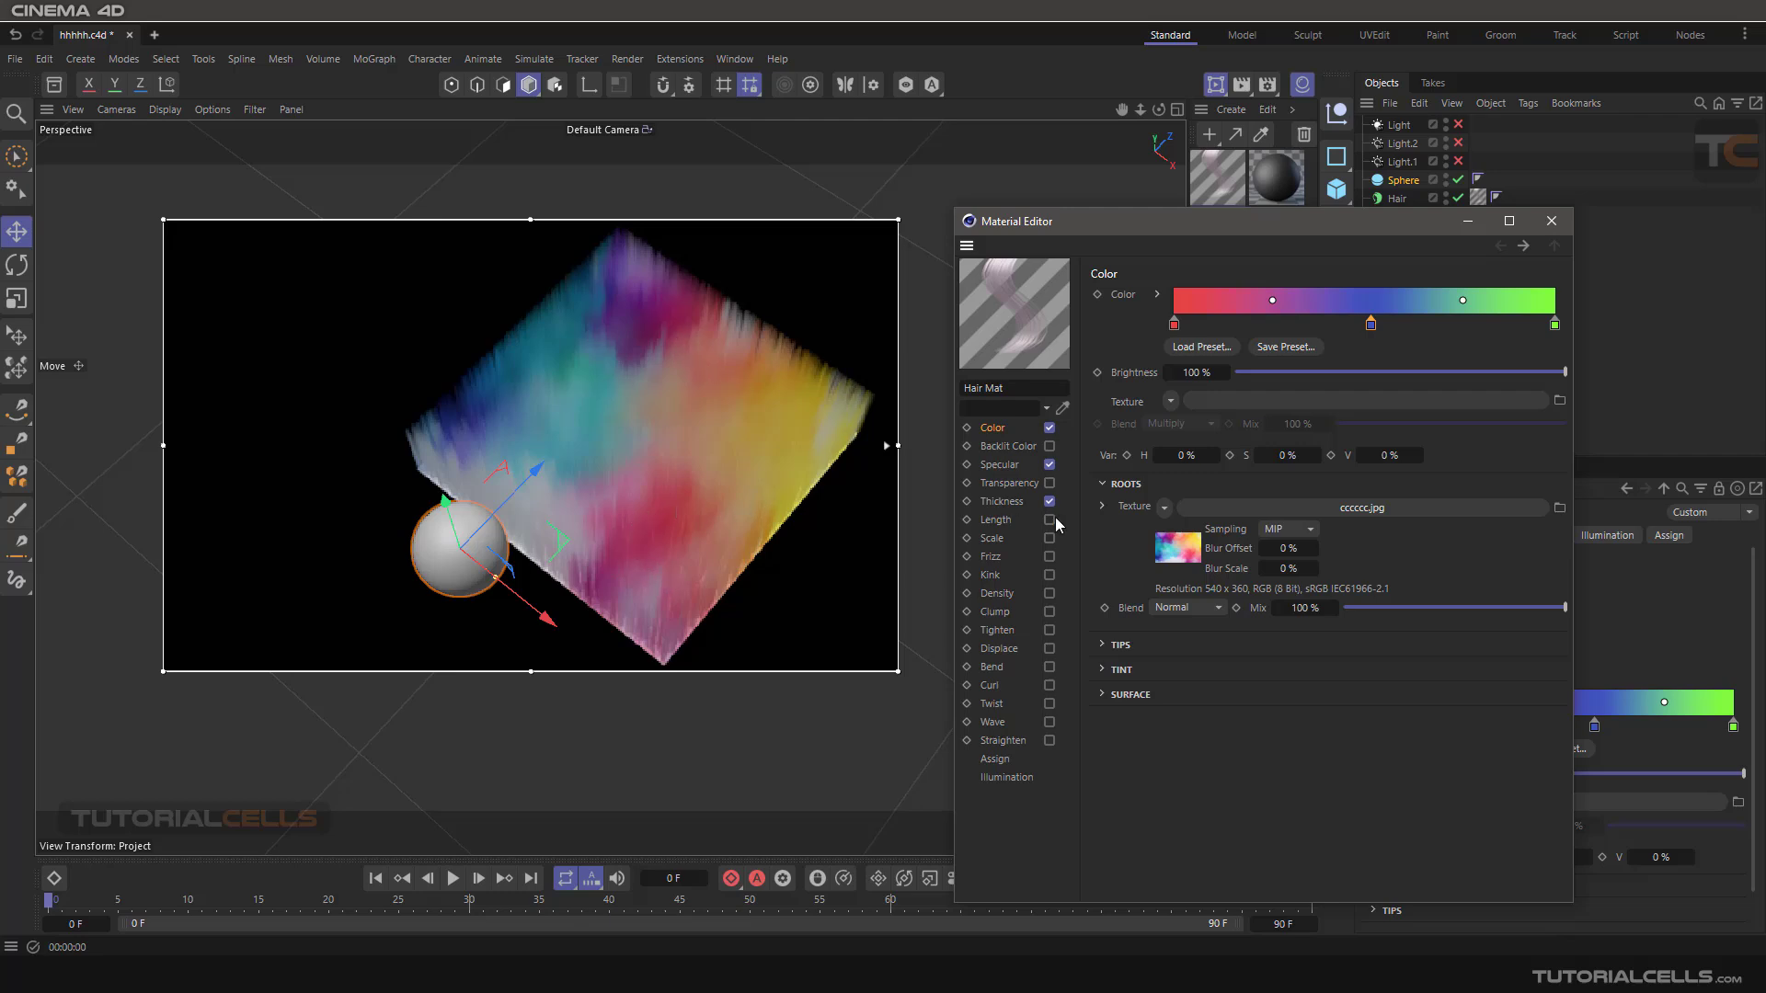
pyautogui.click(1168, 551)
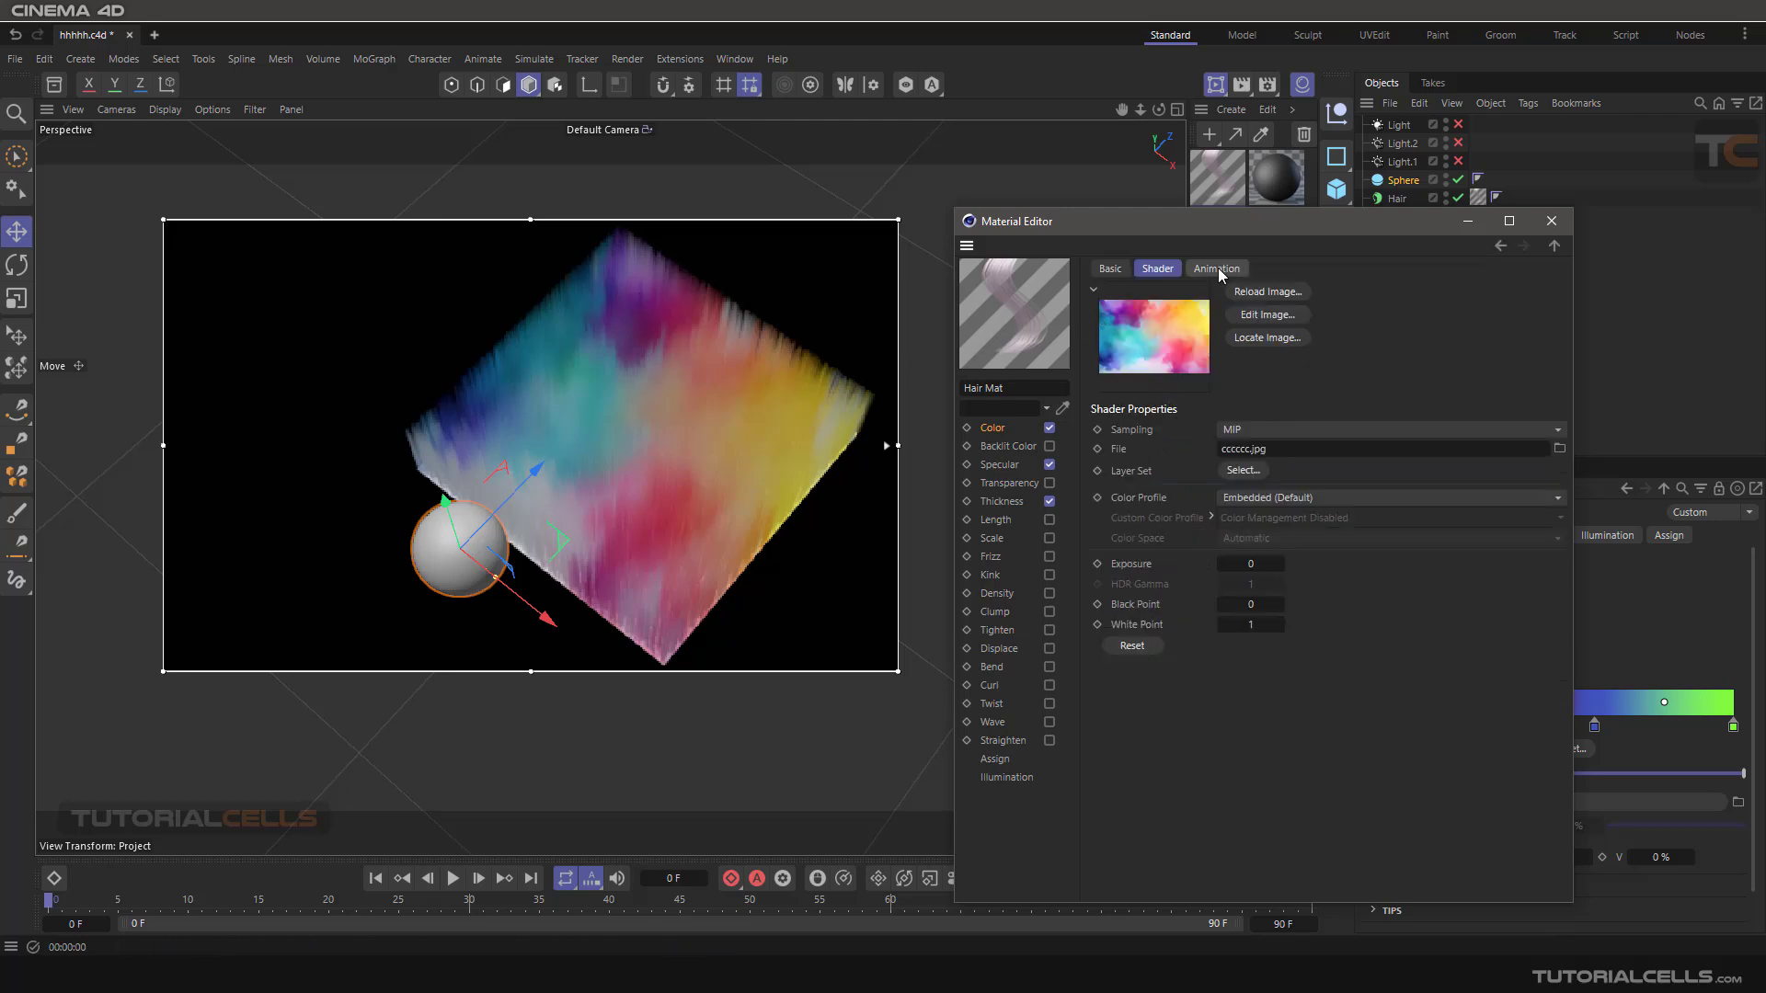
pyautogui.click(1496, 246)
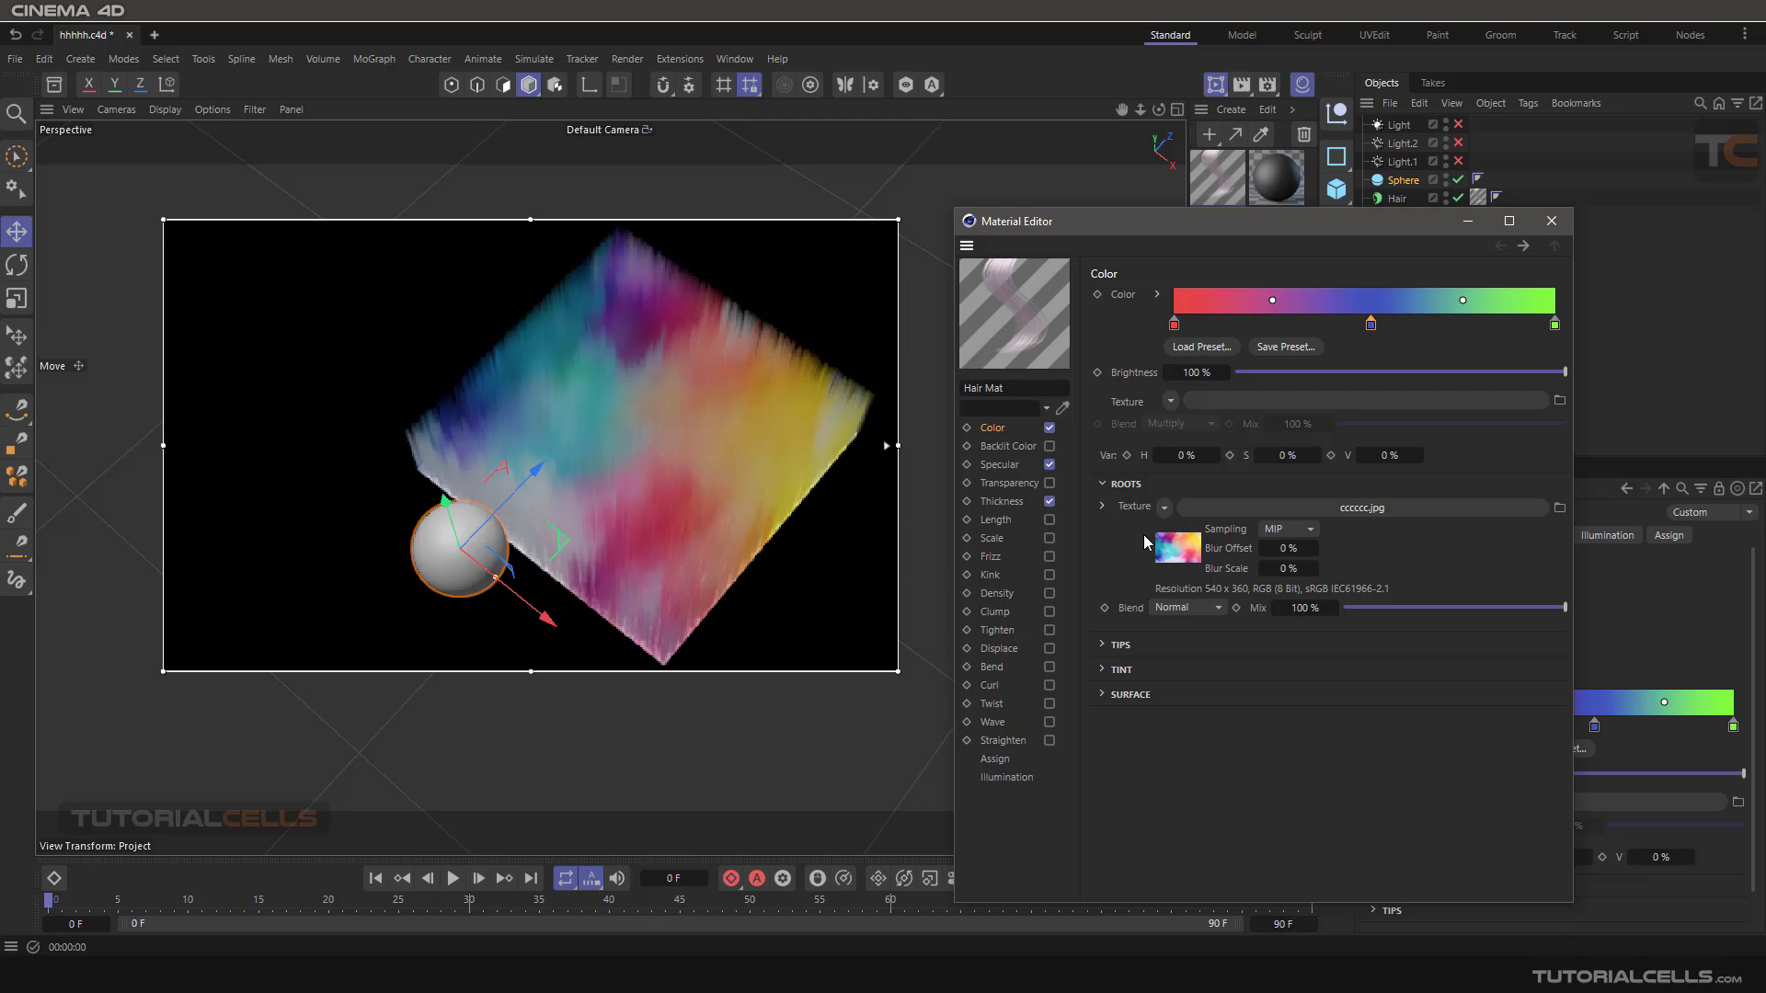
# Try the Dodge blend mode for the Roots texture, and restore it to Normal.
pyautogui.click(1208, 609)
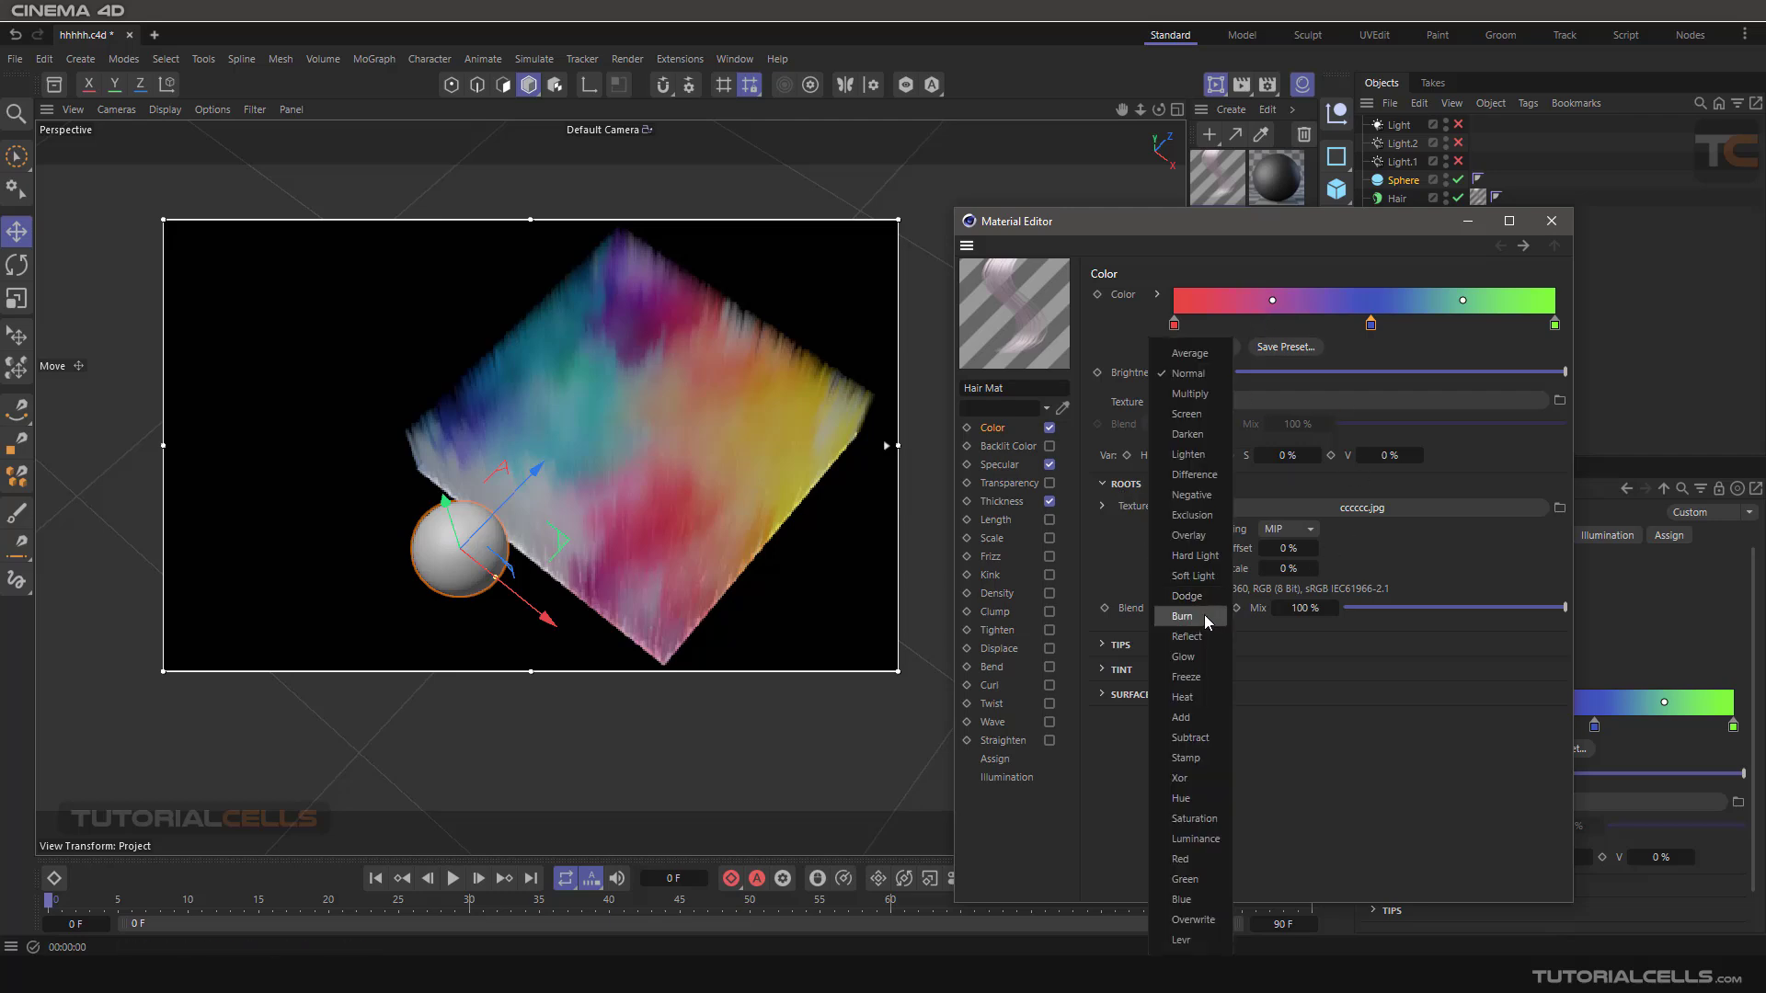
pyautogui.click(1196, 596)
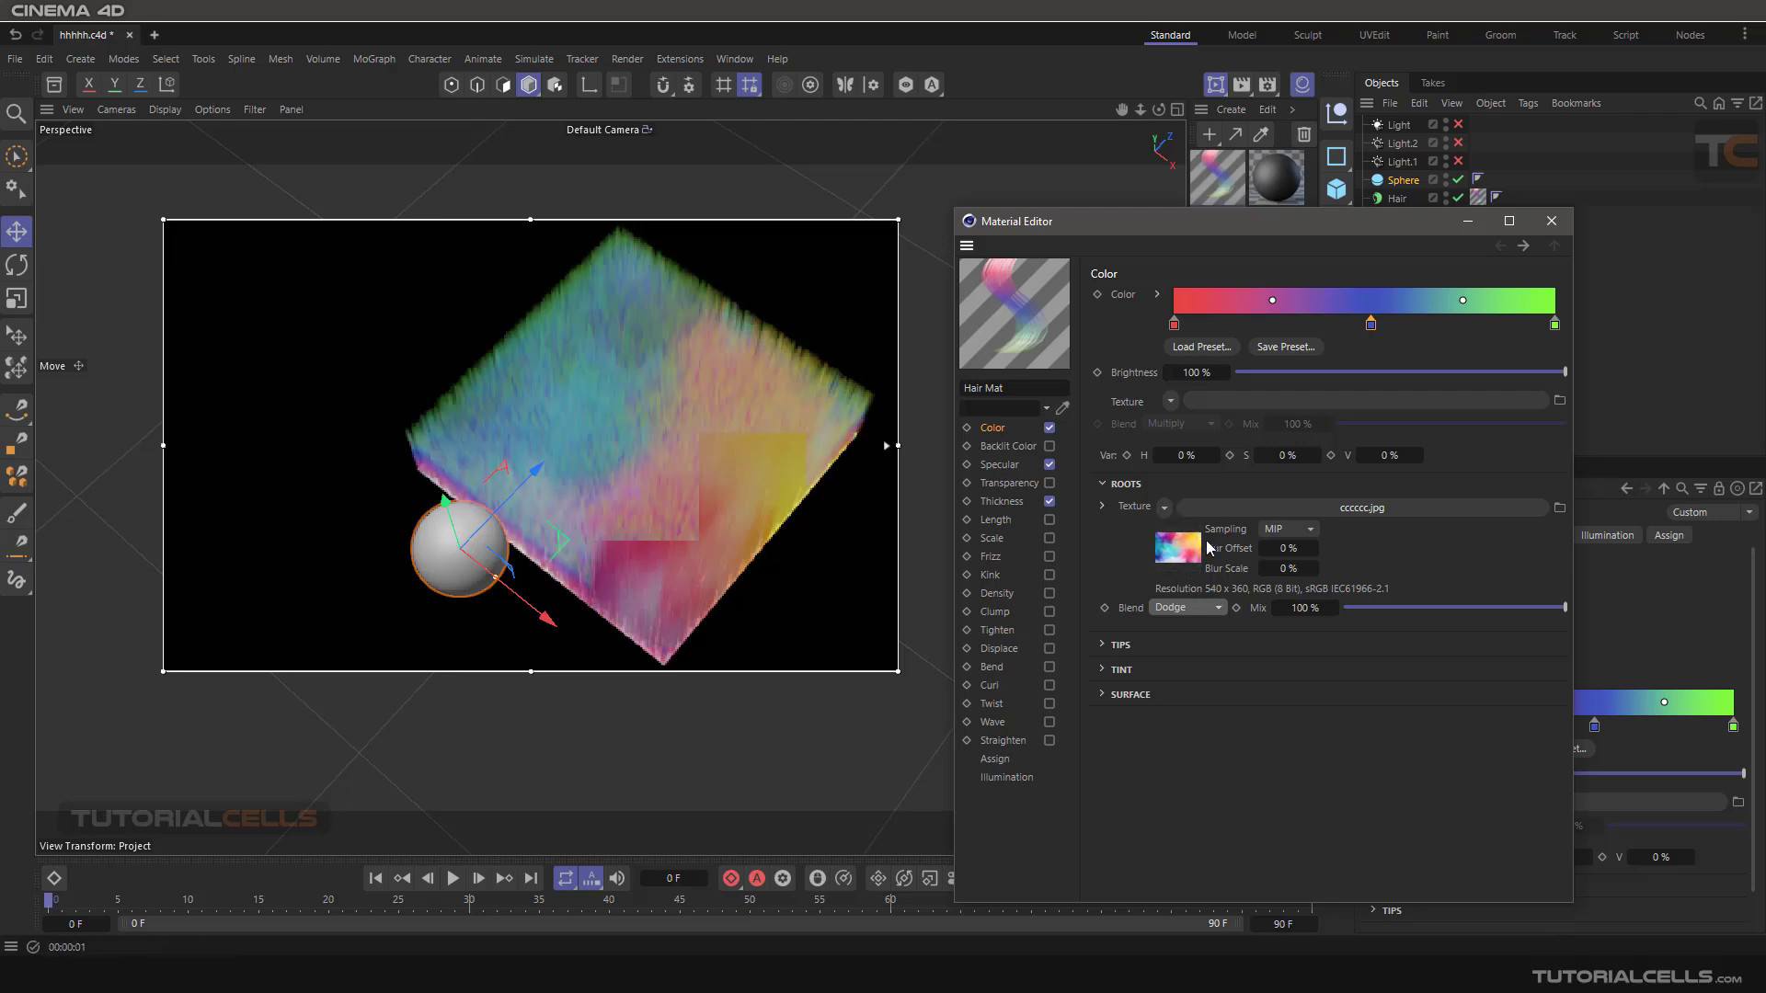
pyautogui.click(1227, 309)
pyautogui.moveTo(1227, 333); pyautogui.dragTo(1173, 508)
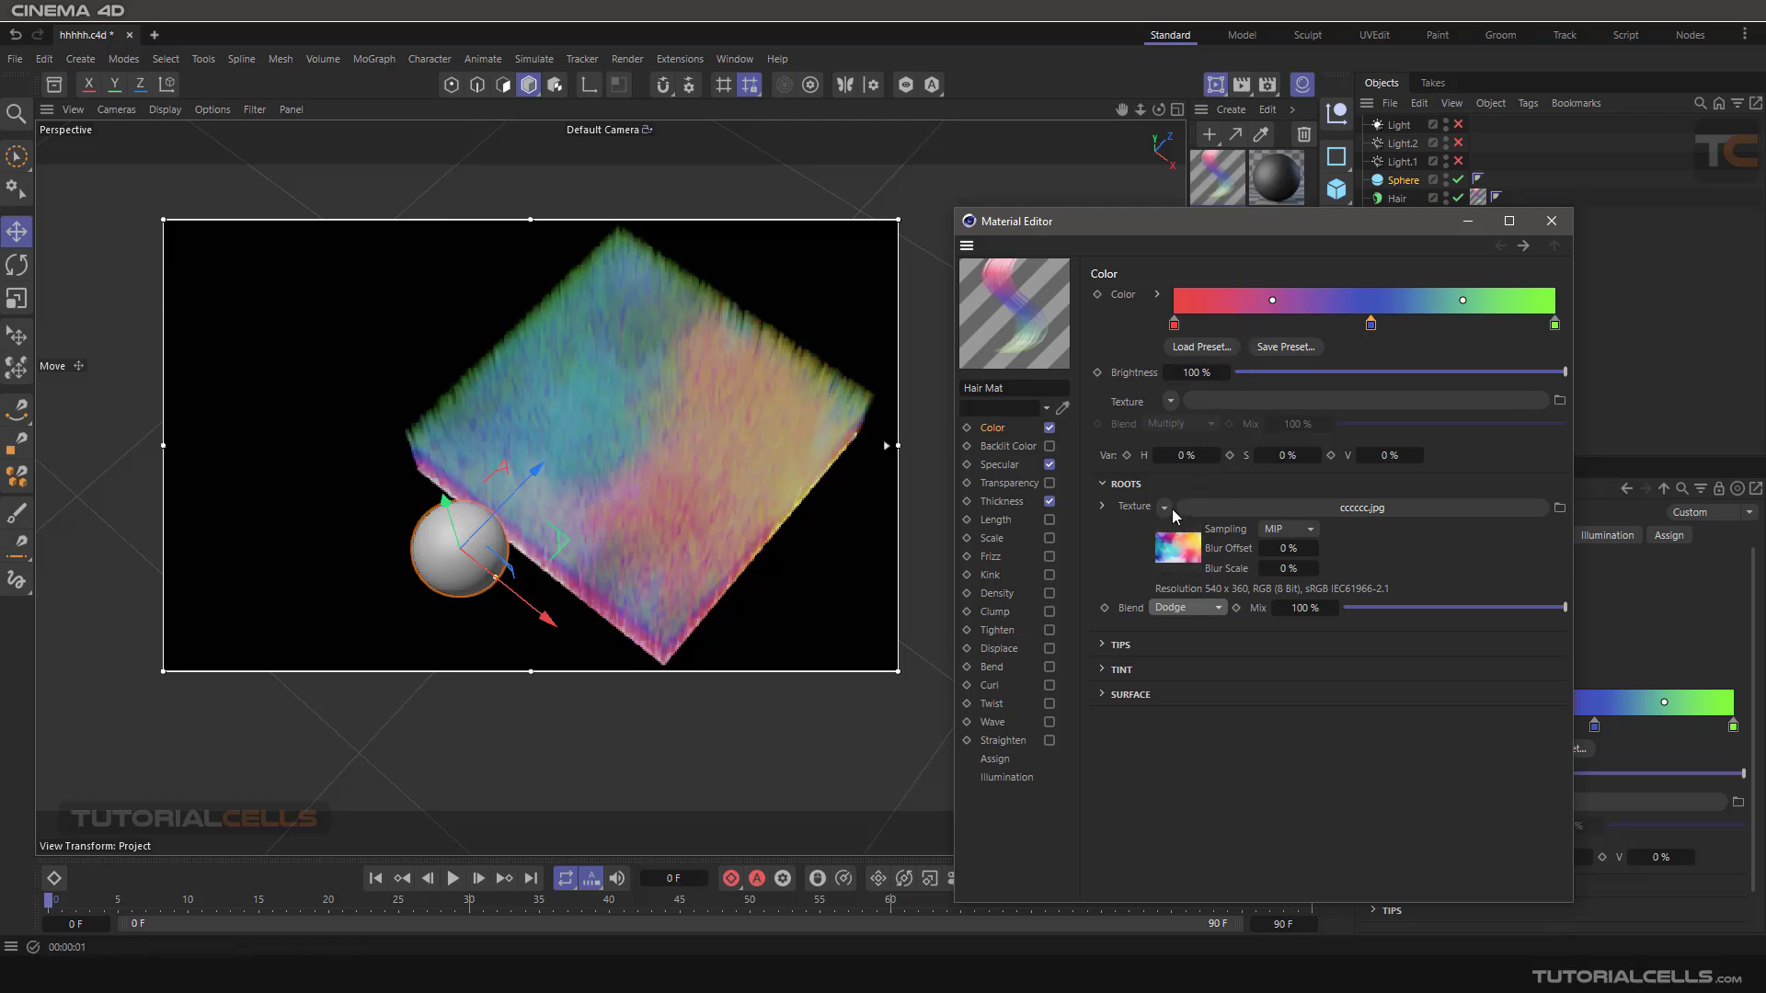
pyautogui.click(1183, 607)
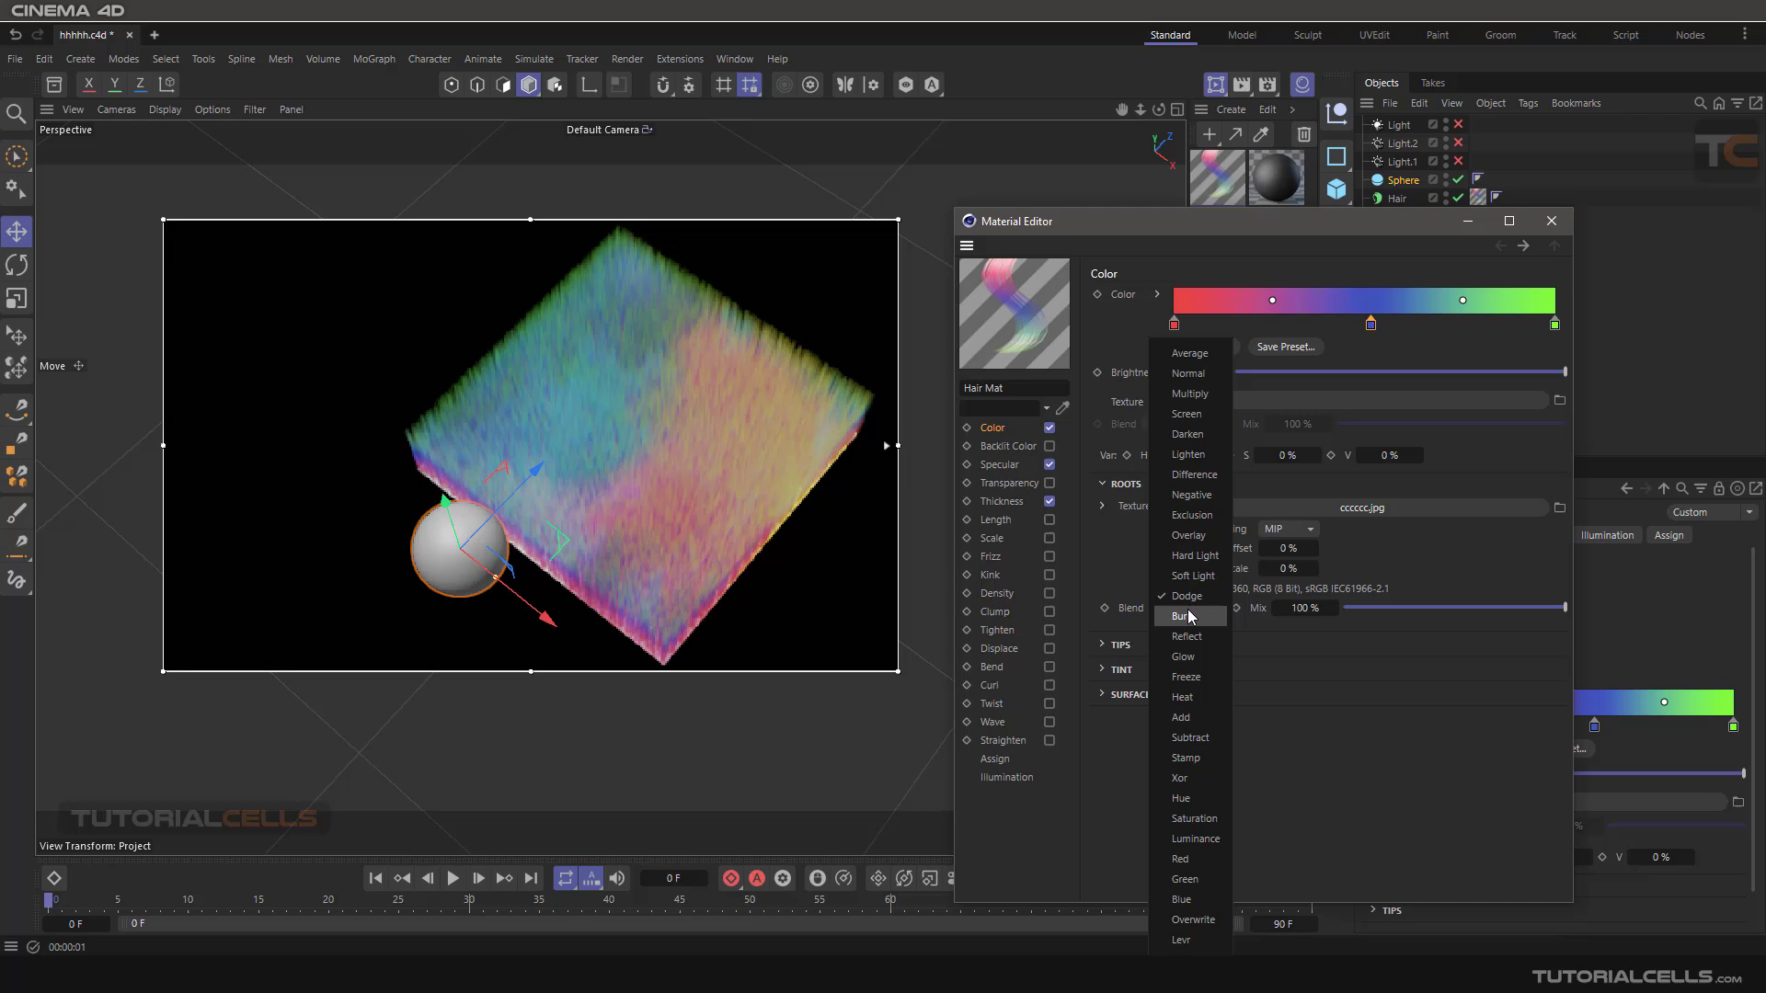
pyautogui.click(1207, 373)
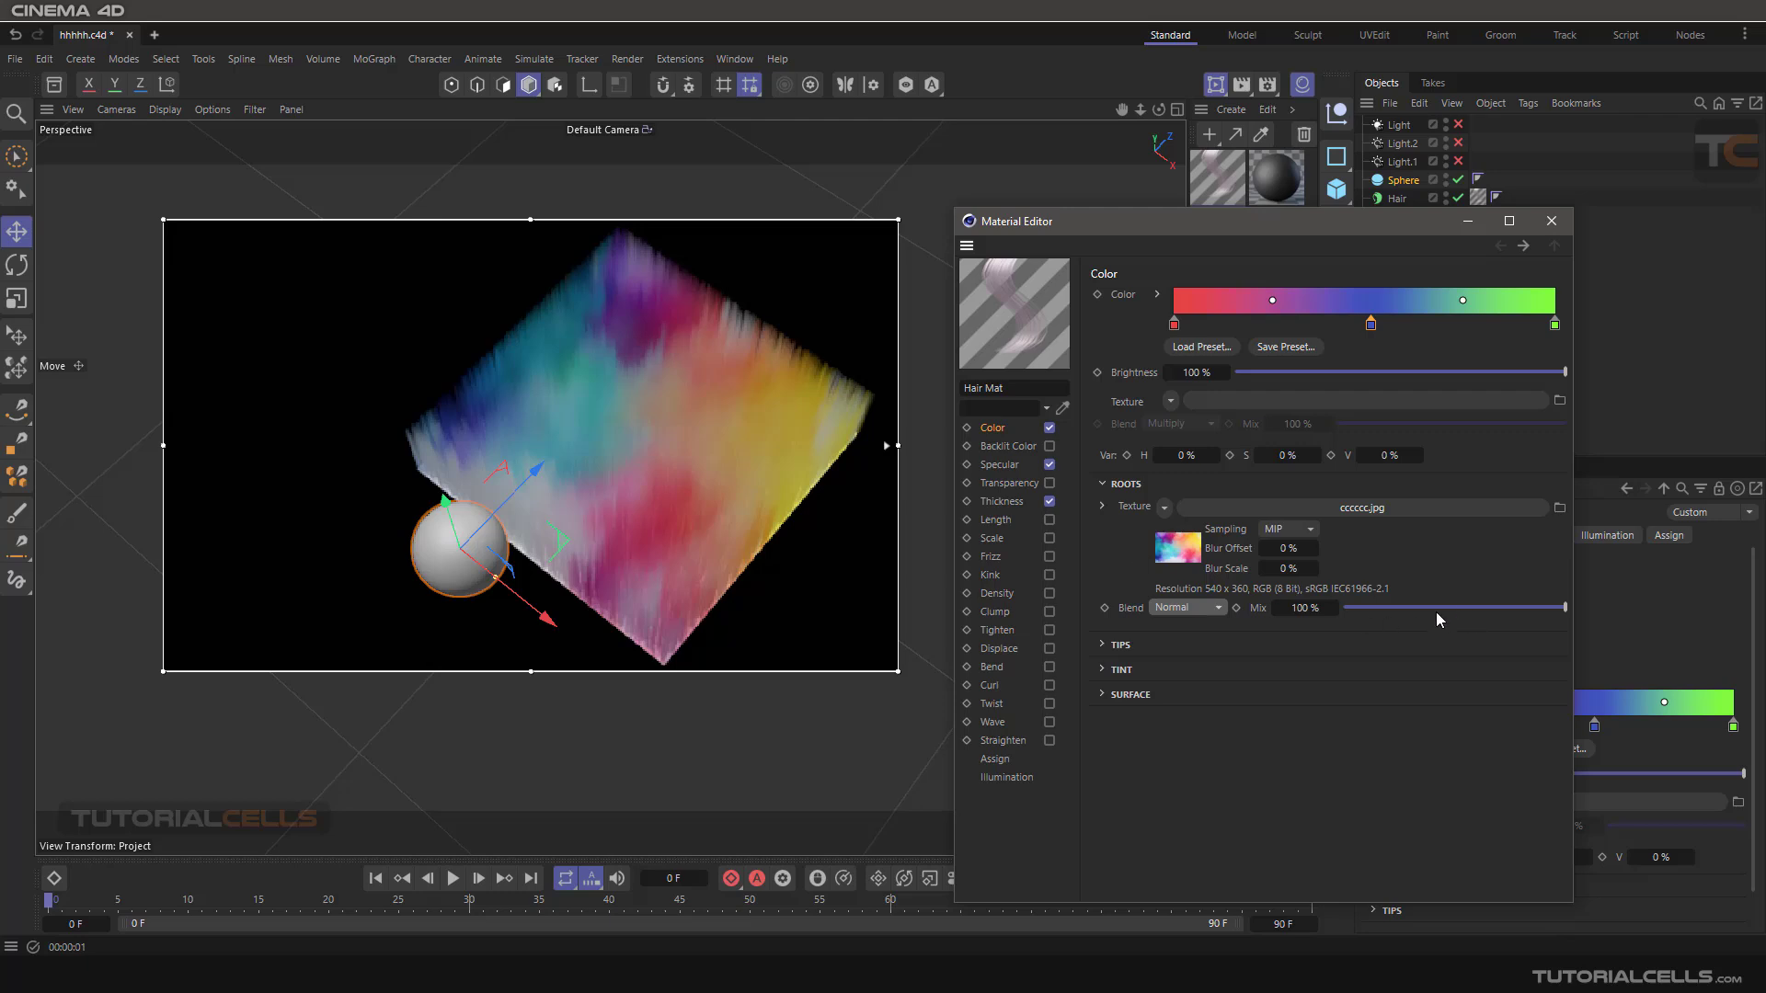
# Clear the Roots texture, collapse the Roots settings and expand the Tips settings.
pyautogui.click(1167, 507)
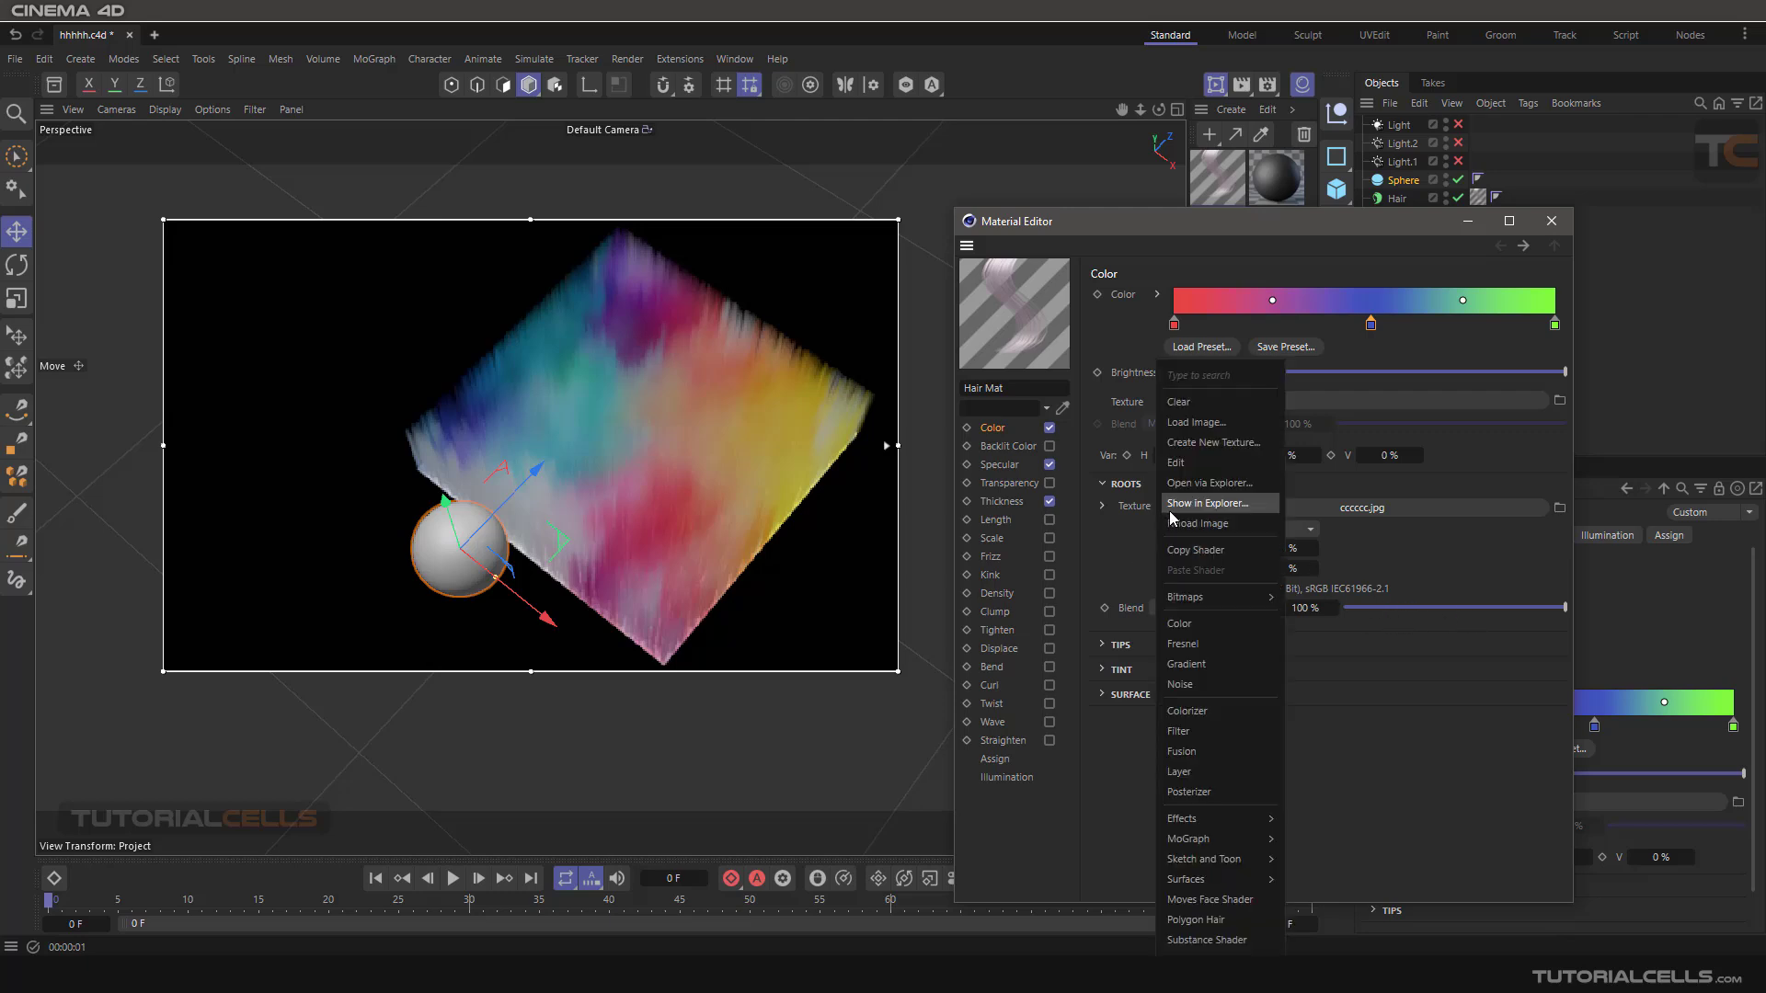
pyautogui.click(1211, 405)
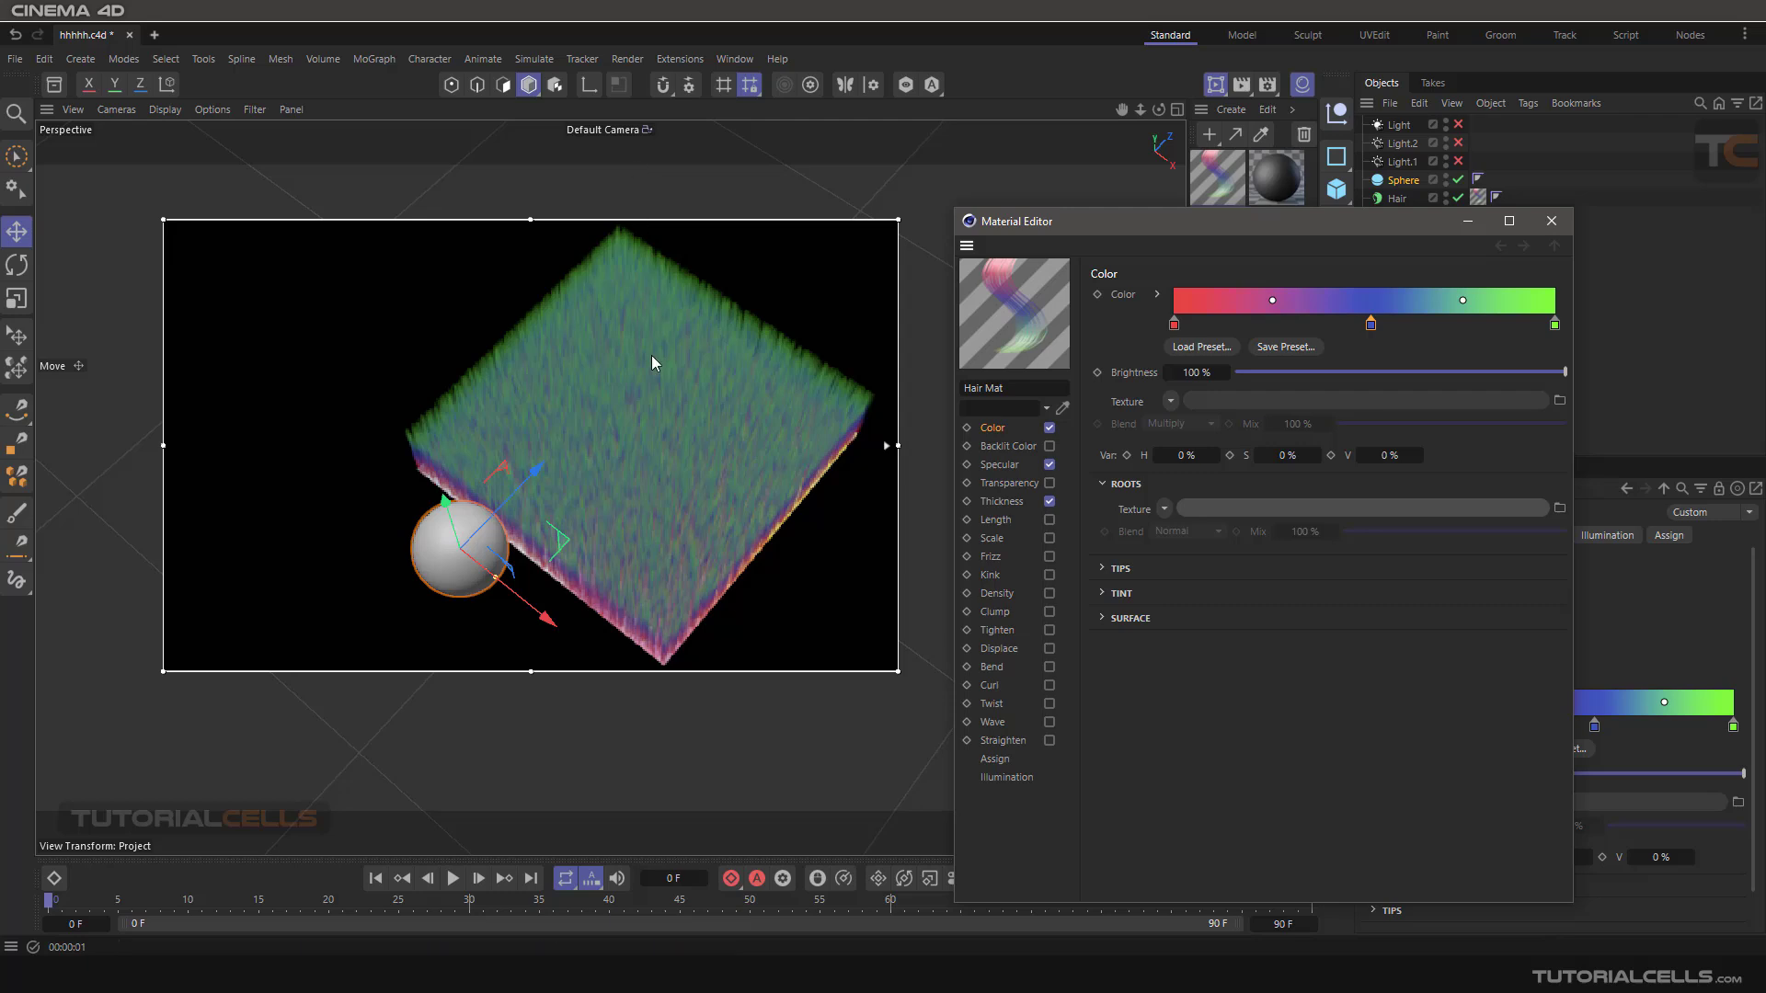
pyautogui.click(1103, 484)
pyautogui.click(1103, 511)
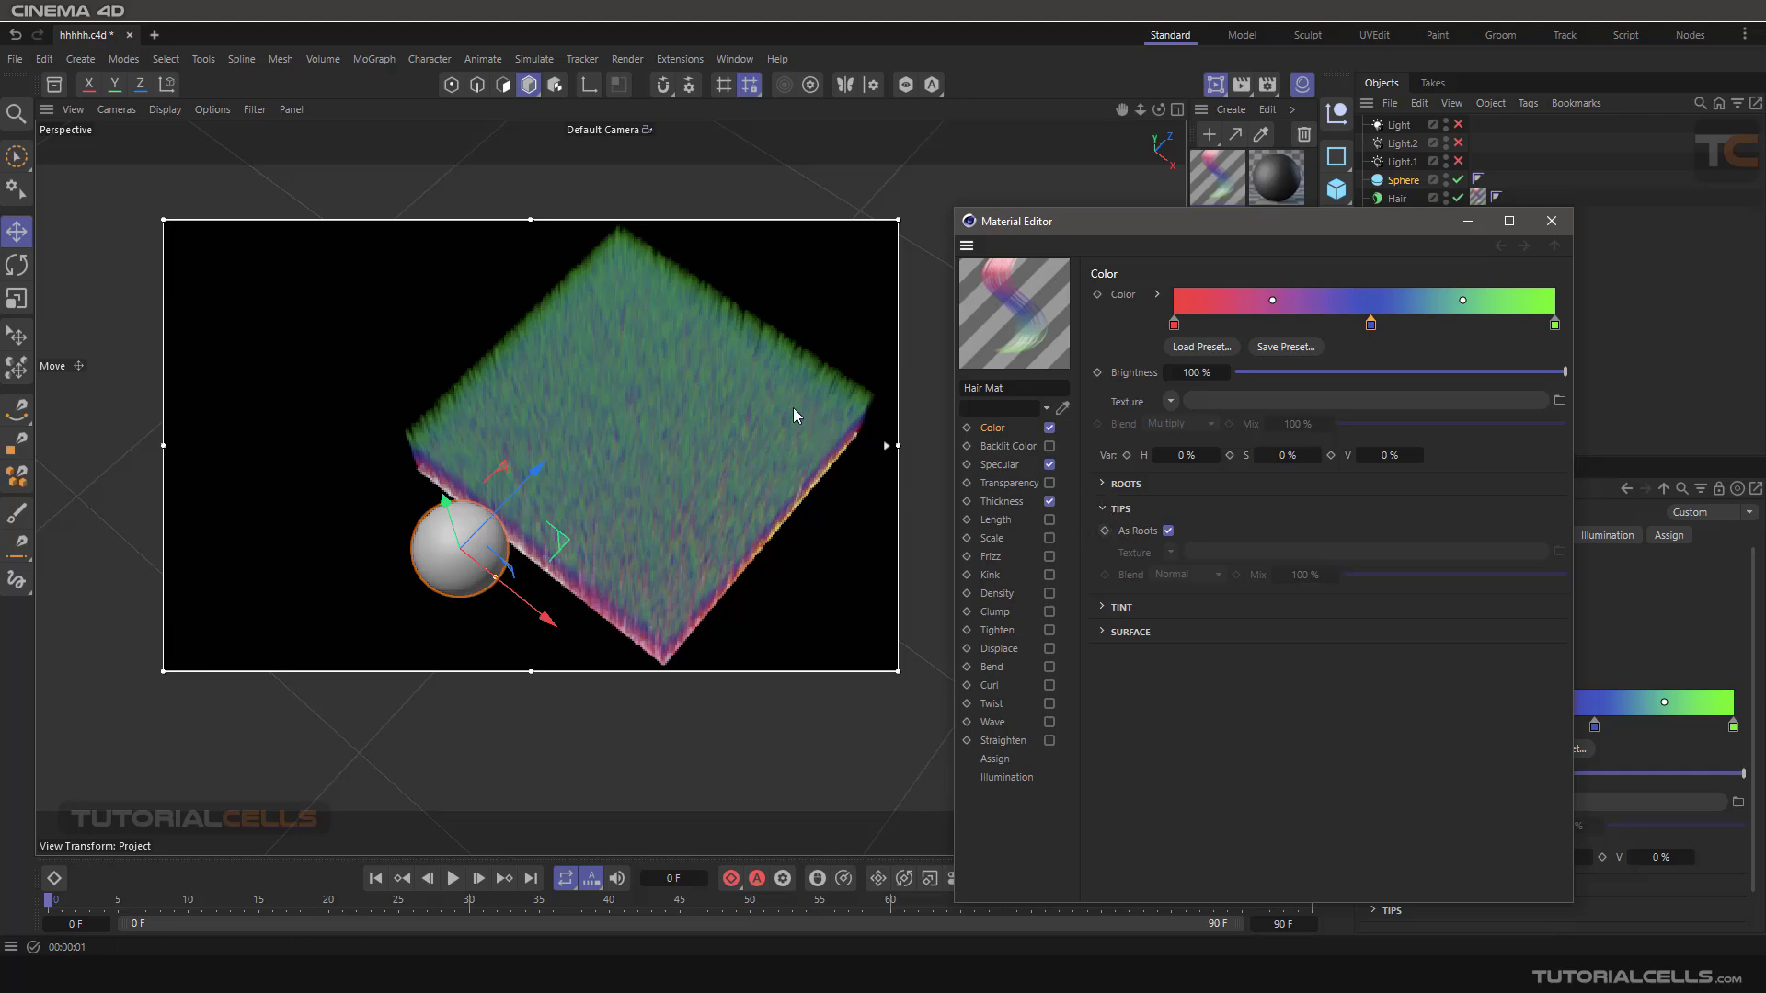
# Disable As Roots in the Tips settings so the hair tips can take their own texture.
pyautogui.keyDown('alt'); pyautogui.moveTo(742, 444); pyautogui.dragTo(734, 312); pyautogui.keyUp('alt')
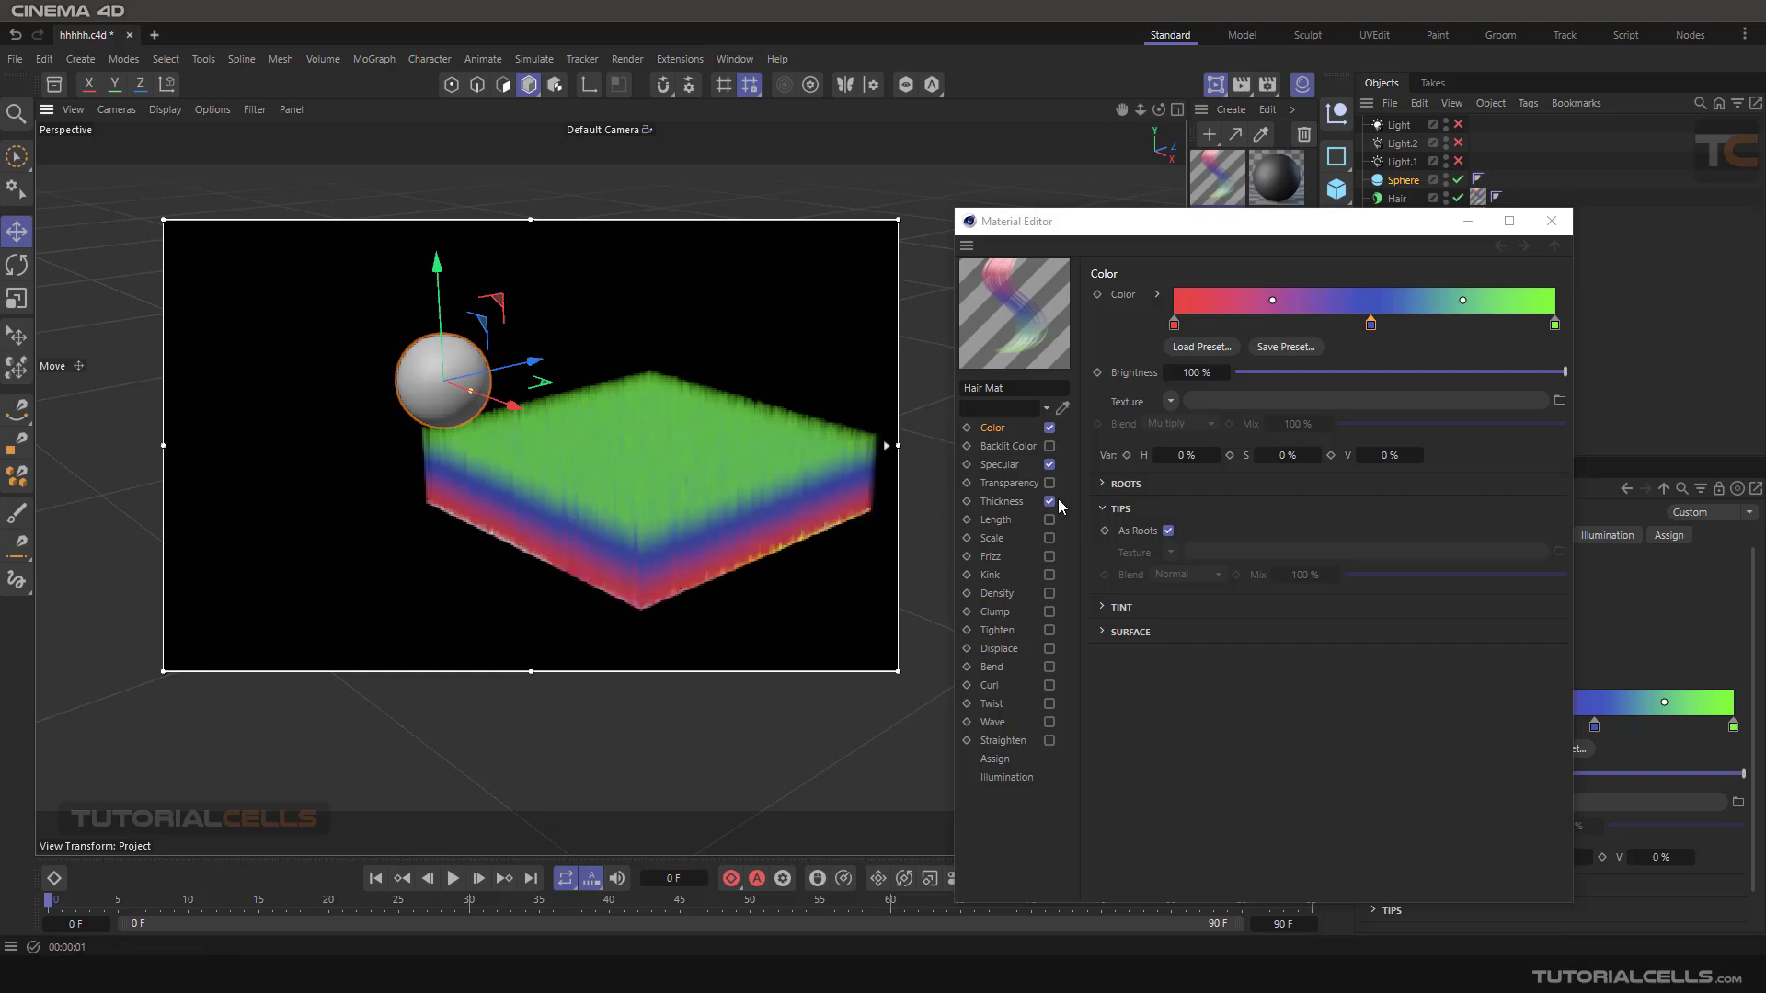
pyautogui.keyDown('alt'); pyautogui.moveTo(641, 450); pyautogui.dragTo(654, 475); pyautogui.keyUp('alt')
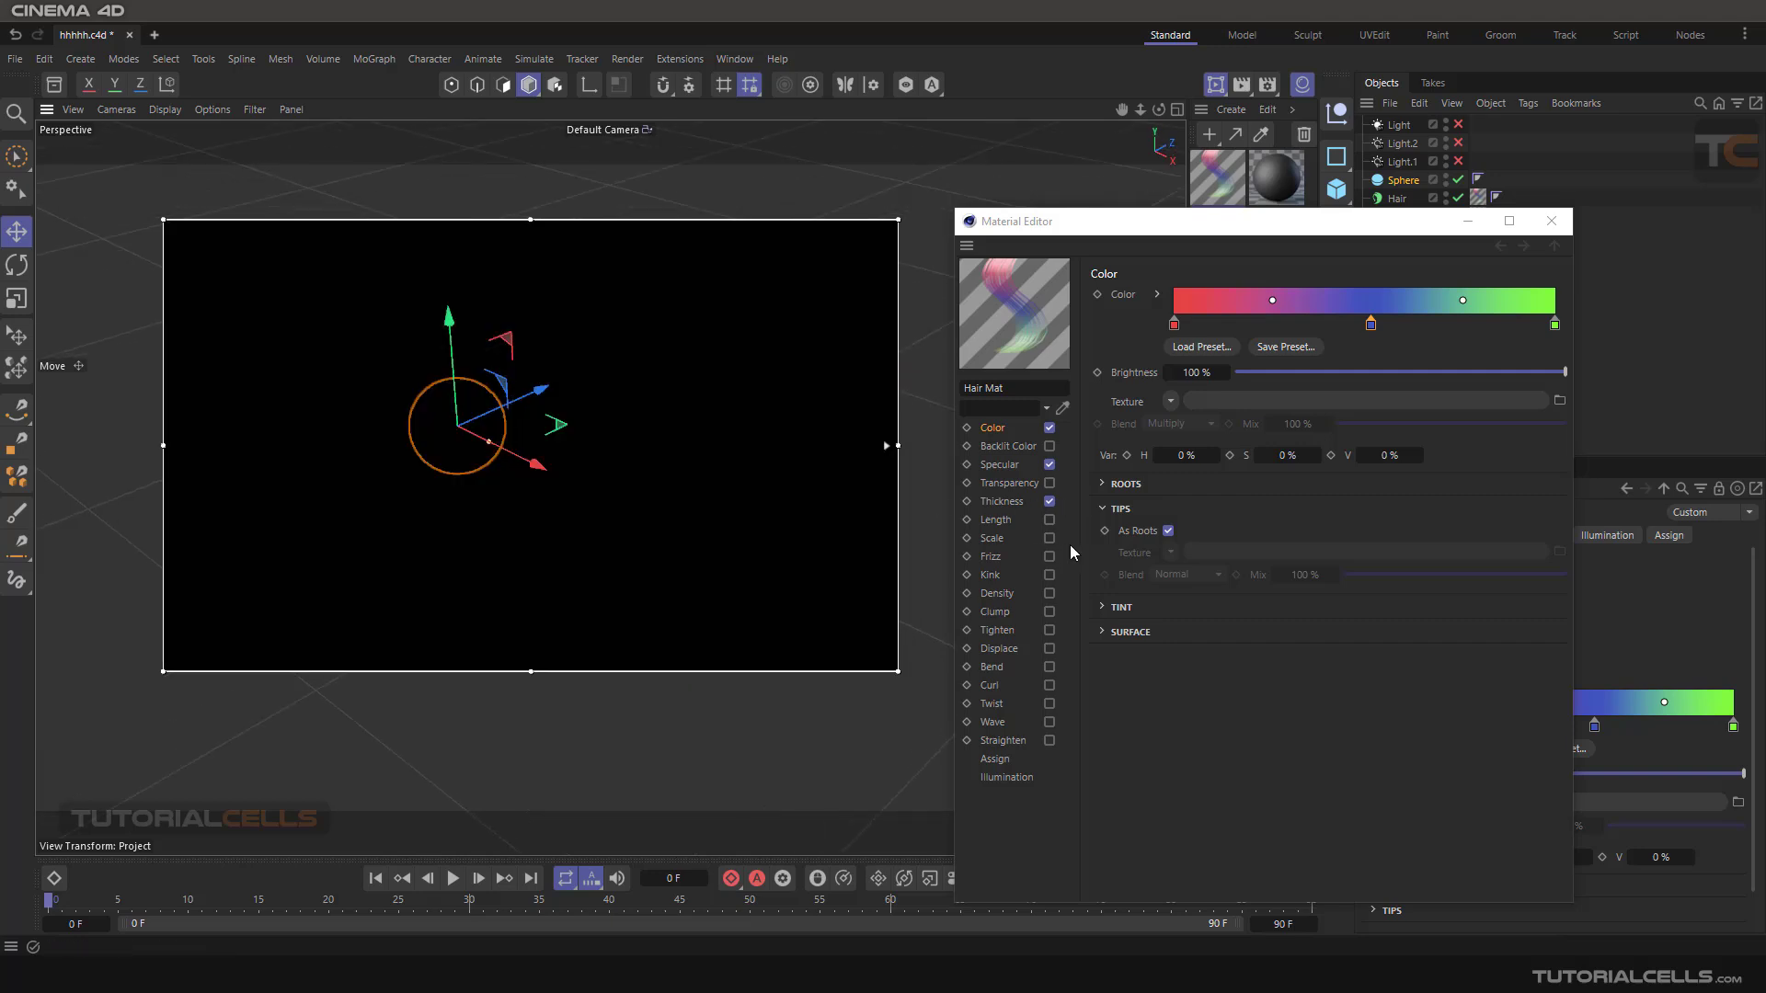
pyautogui.click(1168, 532)
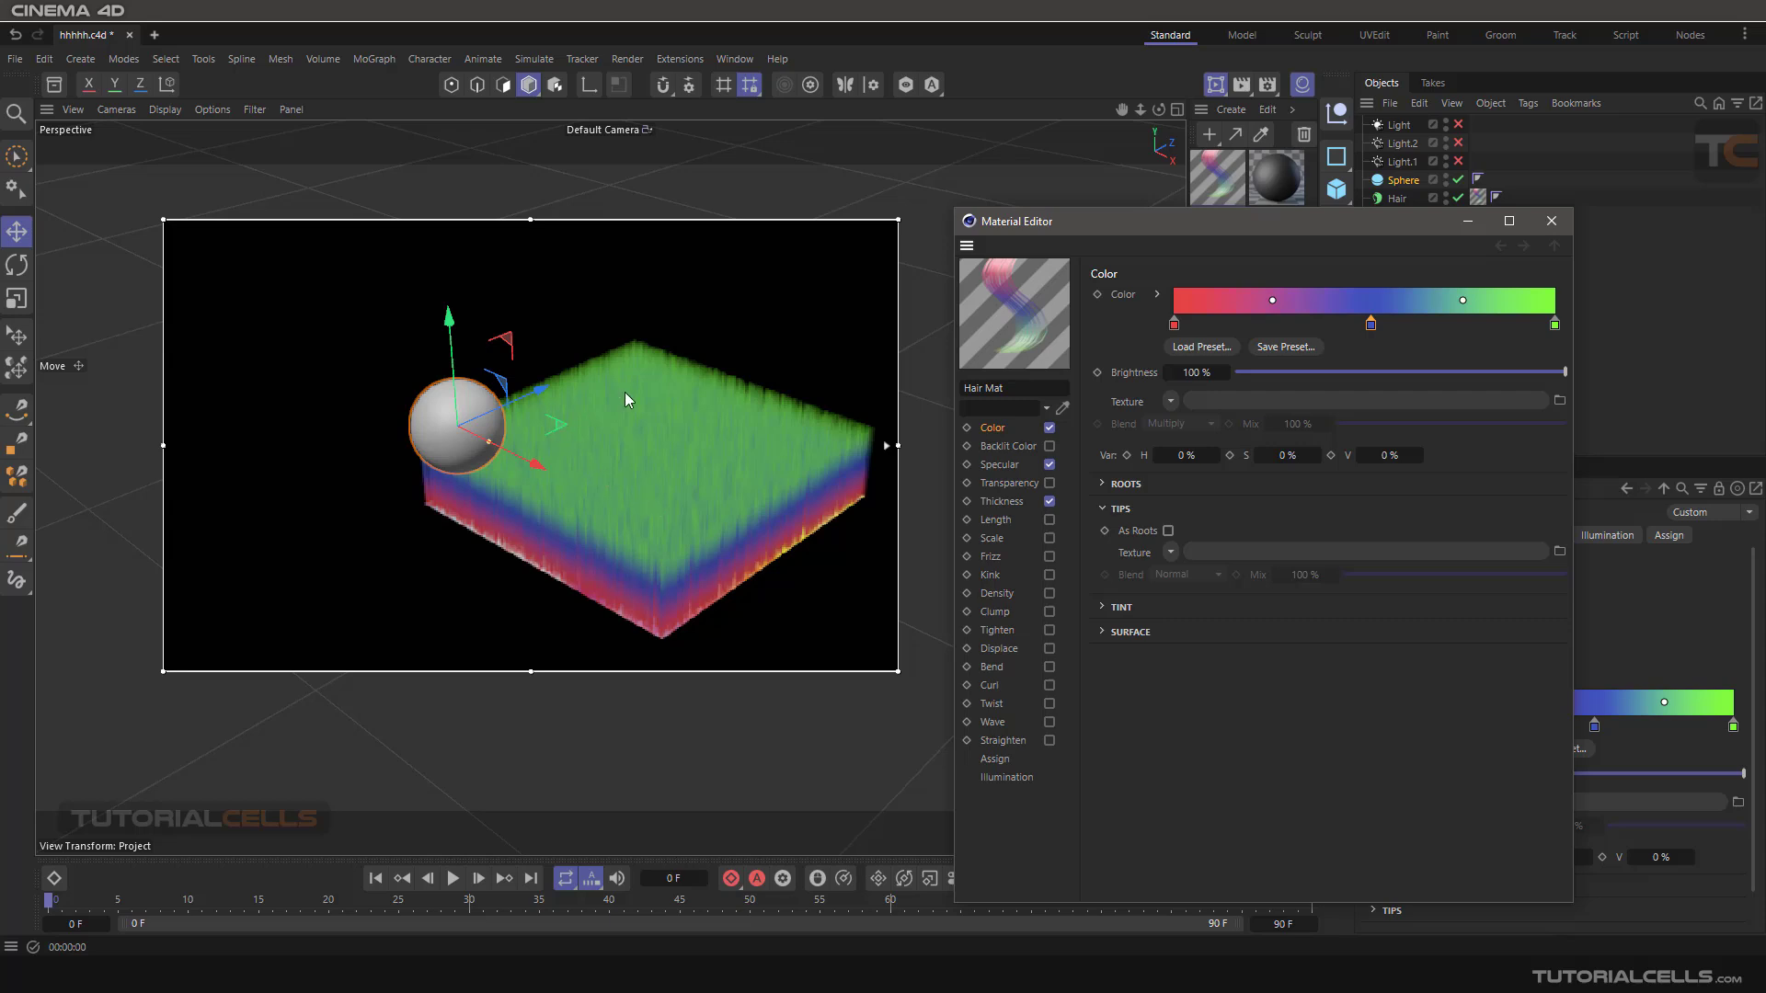
pyautogui.click(1104, 485)
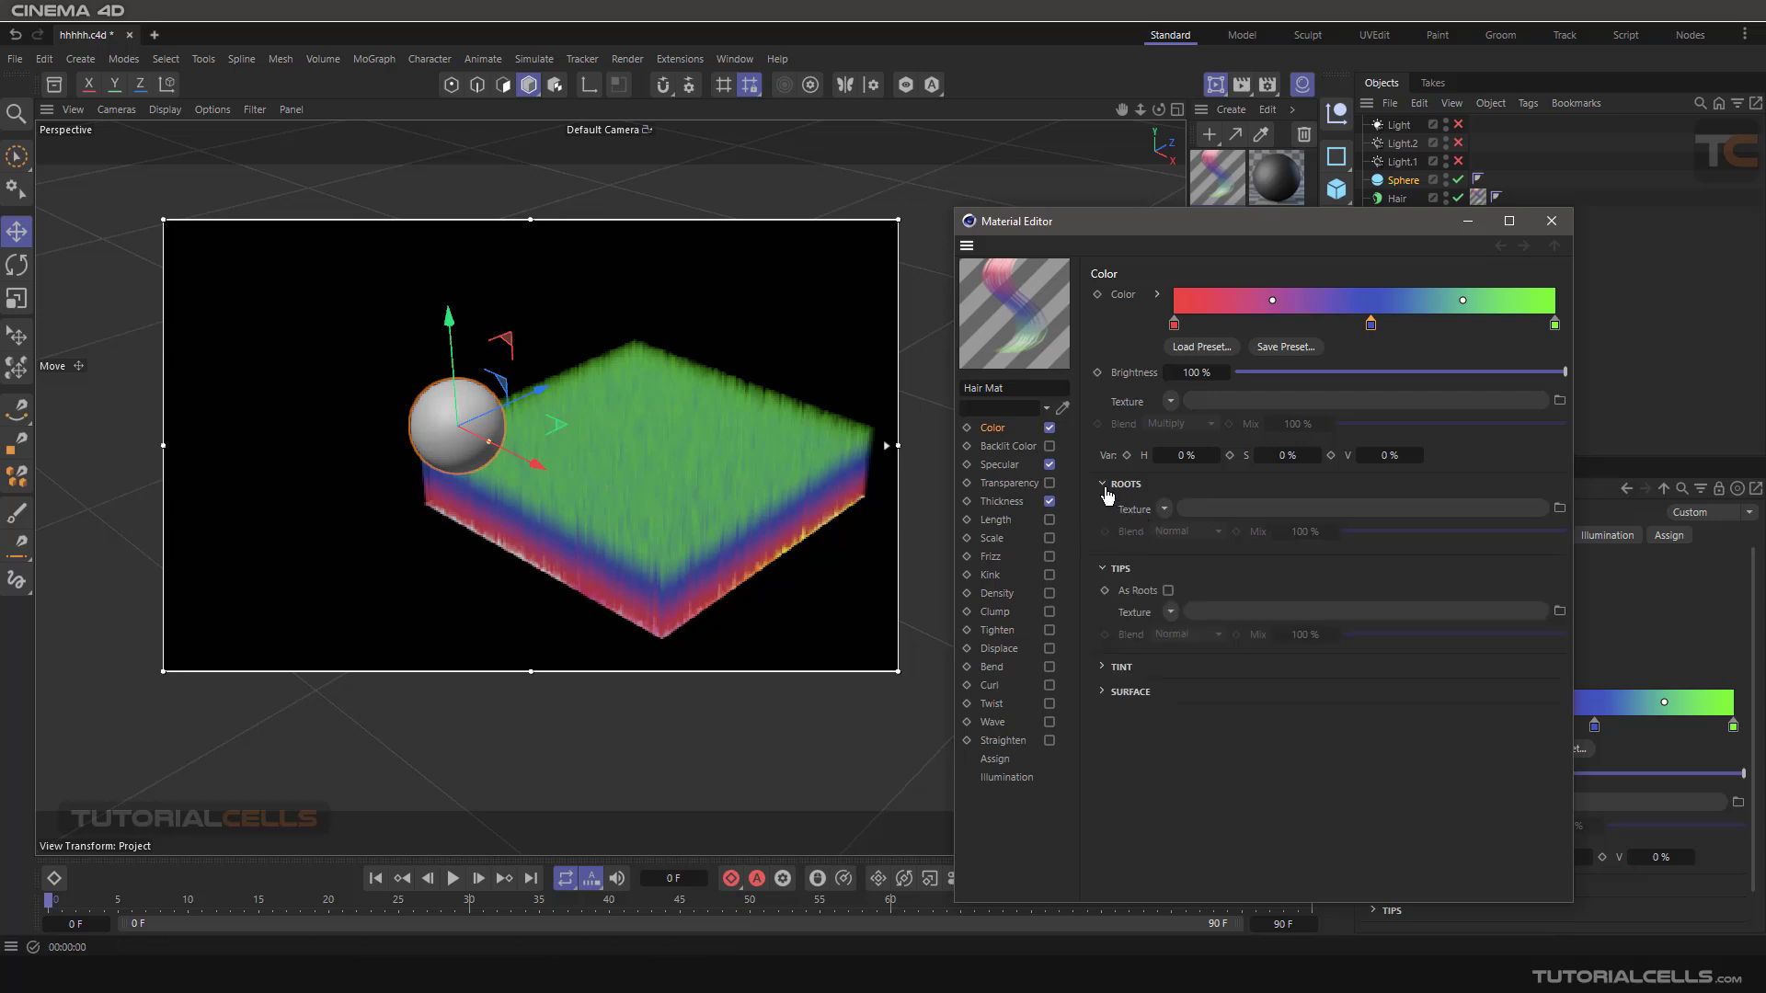
pyautogui.click(1103, 485)
# Try the image cccccc.jpg as the Tips texture in the render preview, and clear it again.
pyautogui.click(1168, 552)
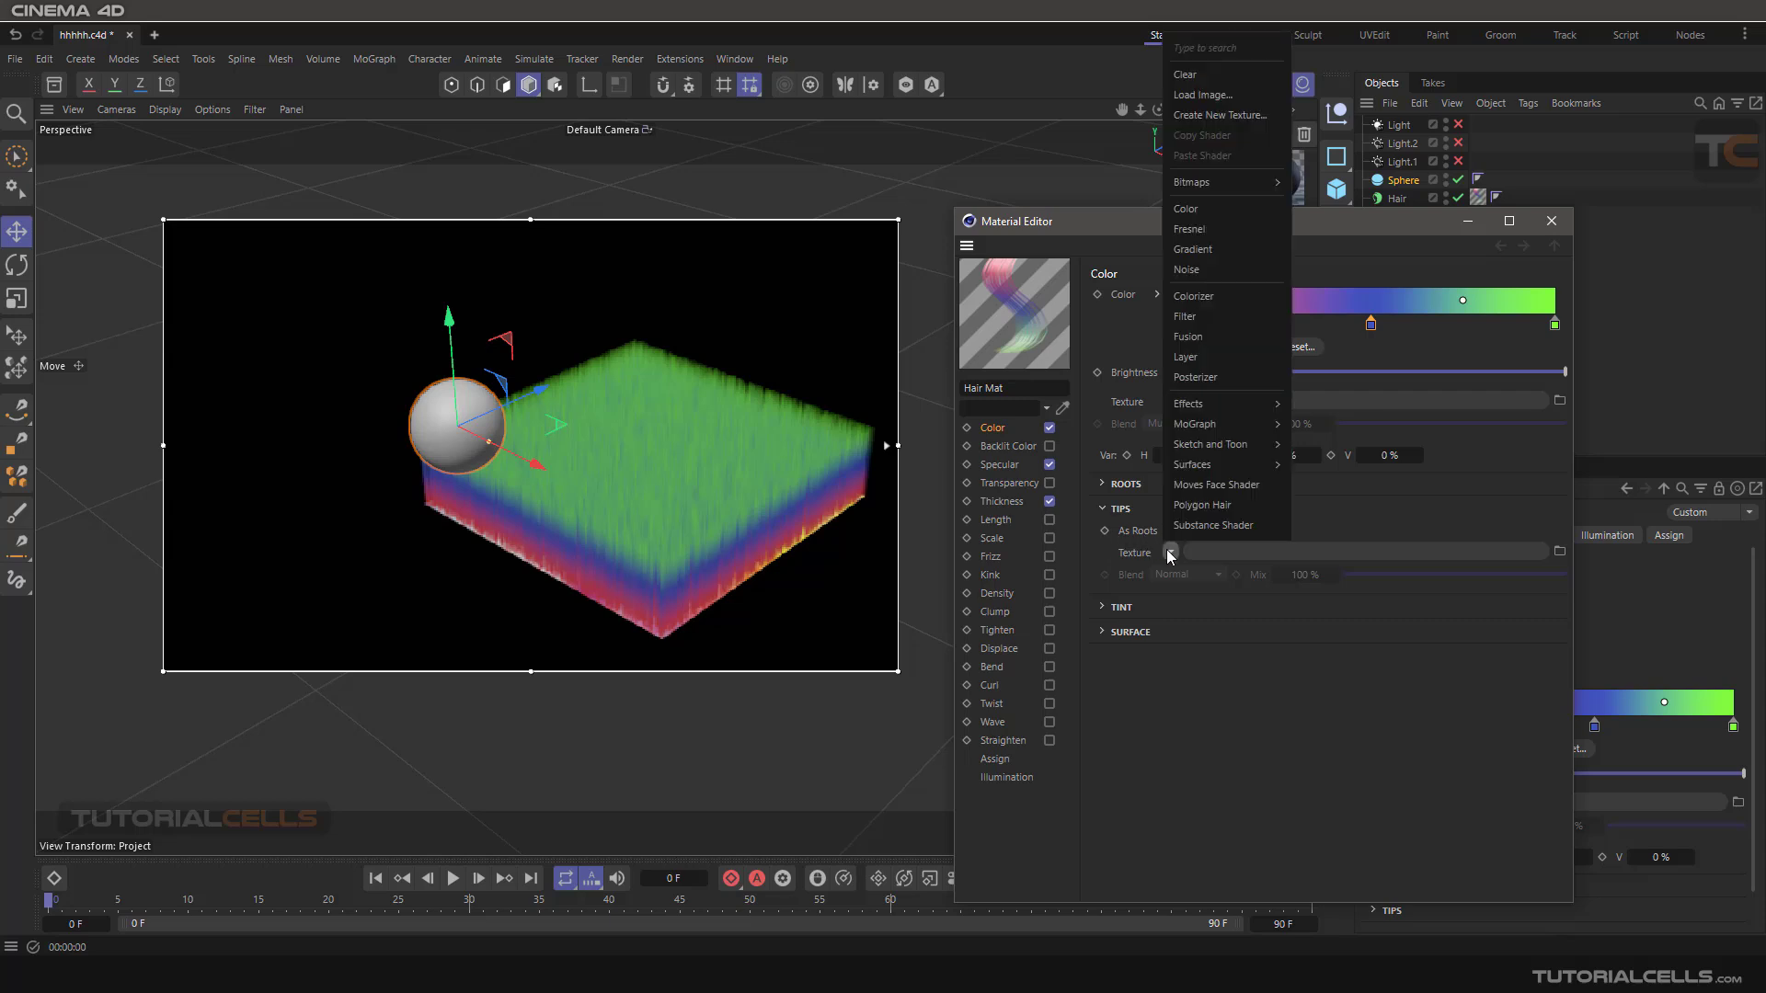
pyautogui.click(1200, 95)
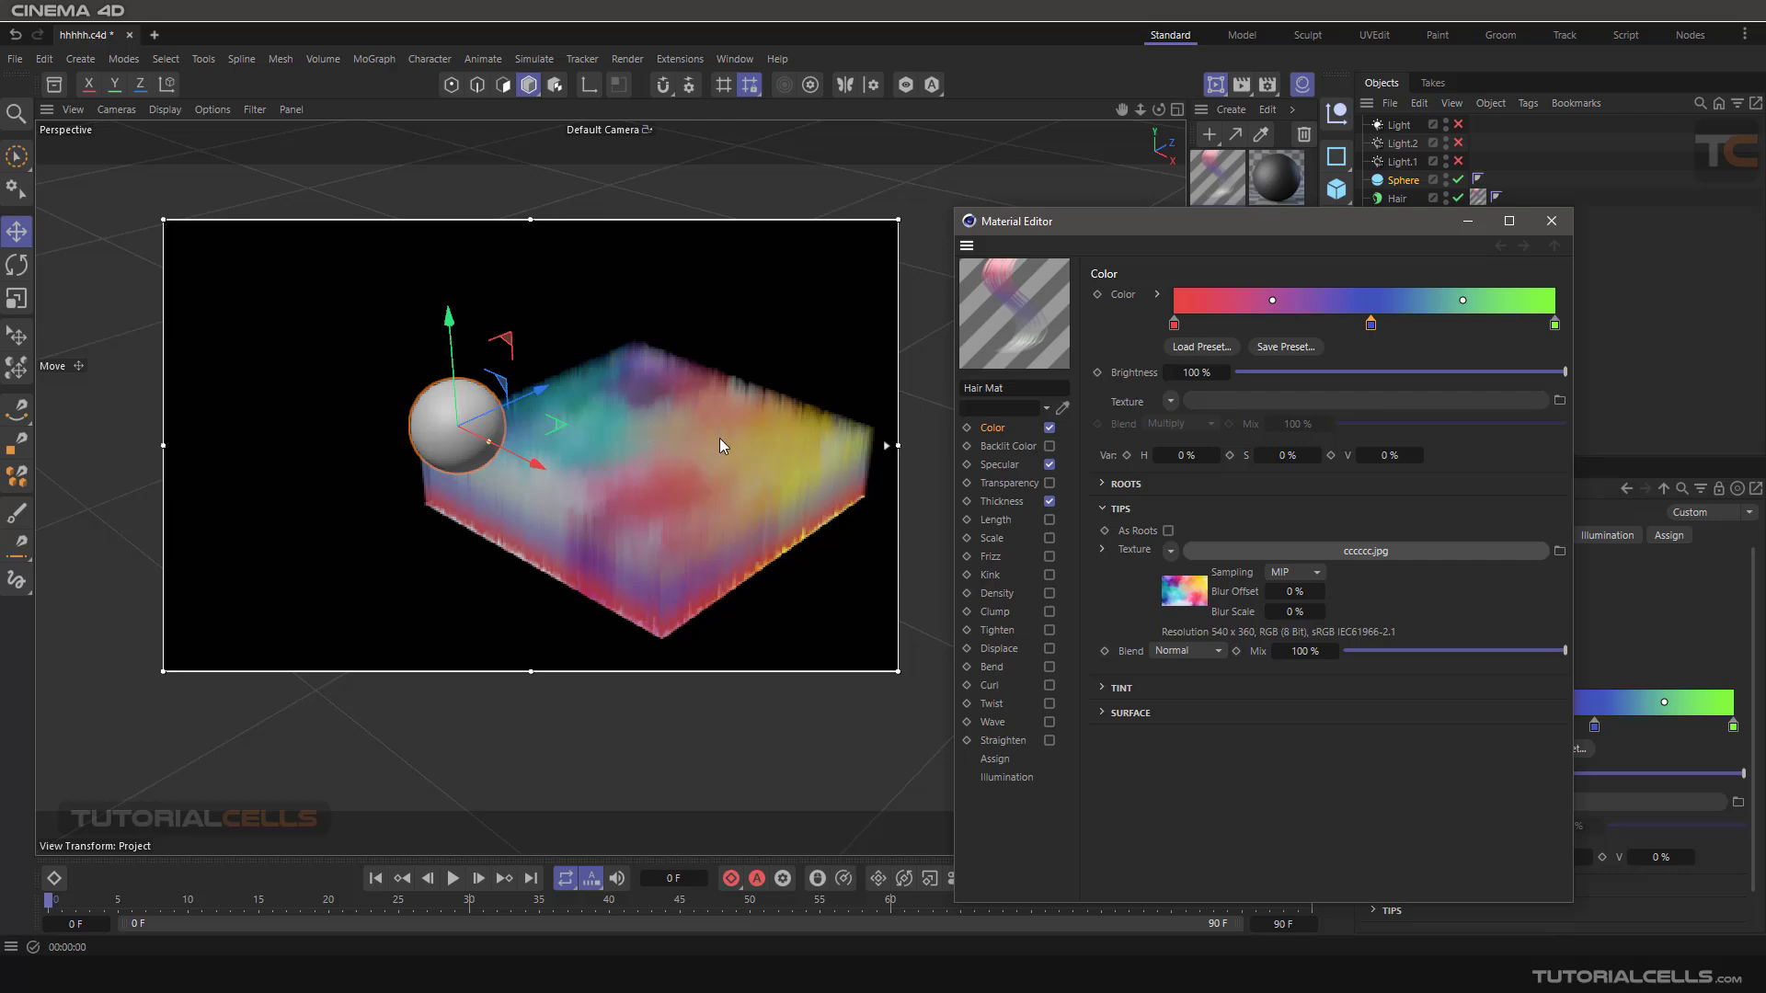
pyautogui.keyDown('alt'); pyautogui.moveTo(723, 435); pyautogui.dragTo(724, 464); pyautogui.keyUp('alt')
pyautogui.hotkey('ctrl', 'r')
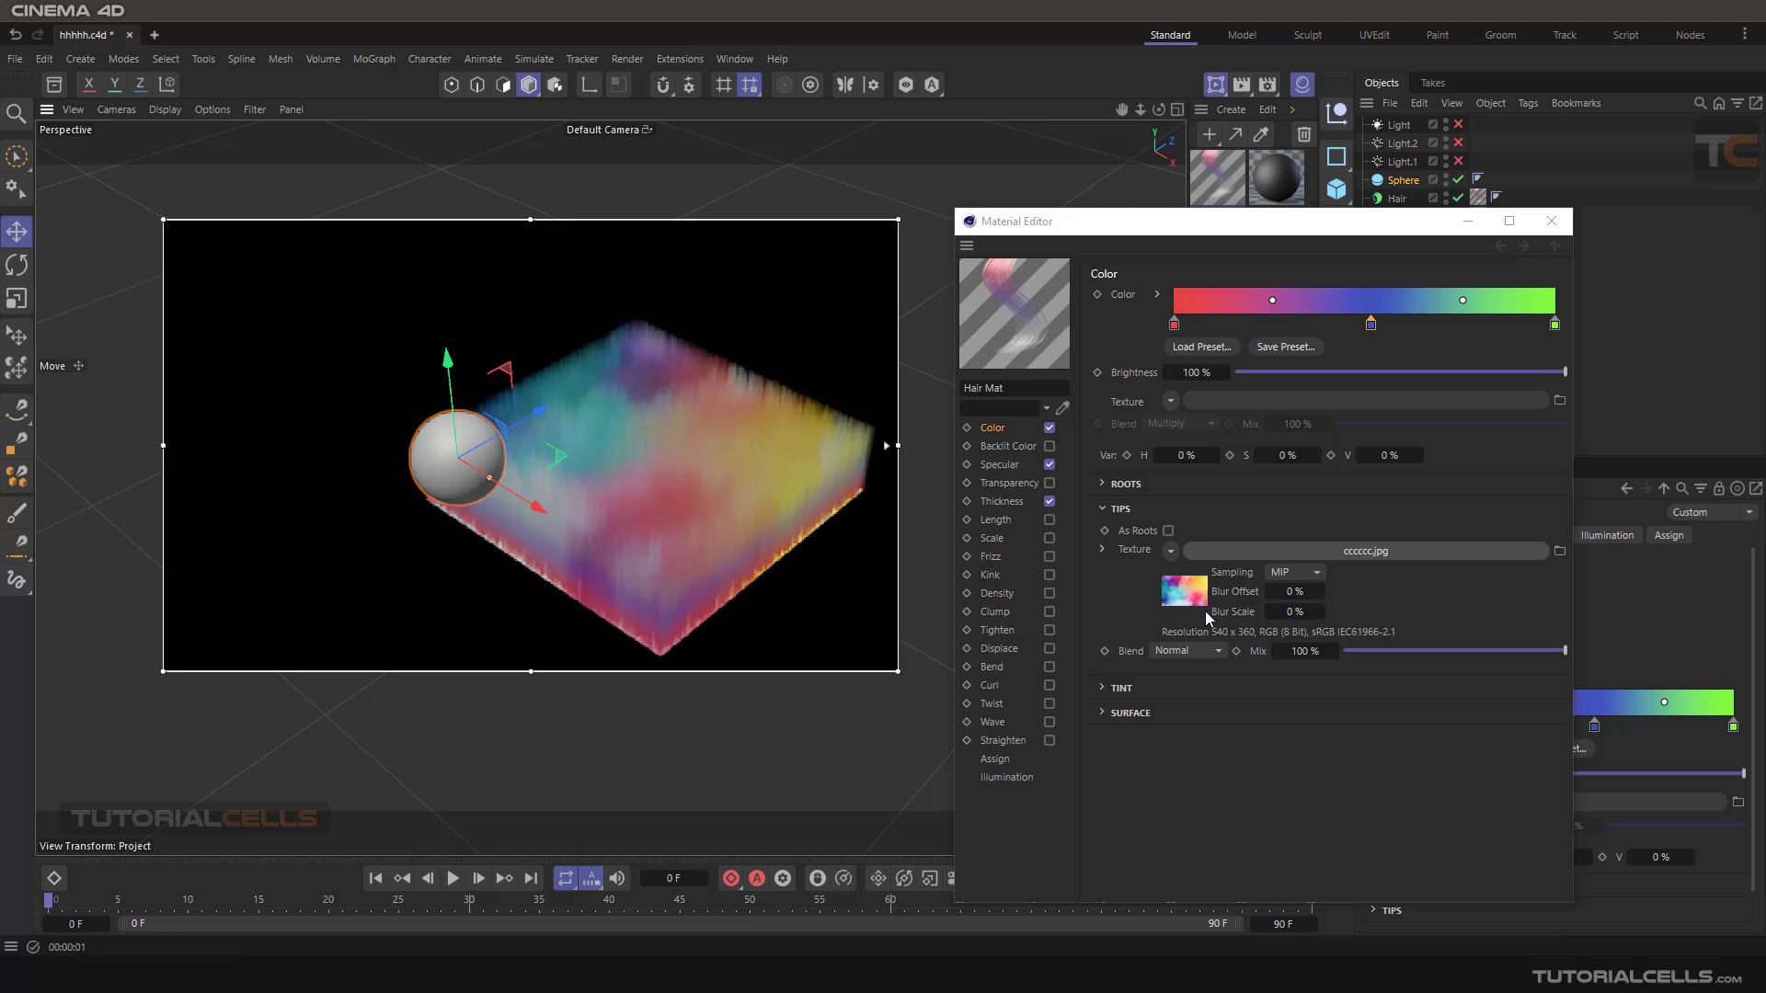
pyautogui.click(1170, 552)
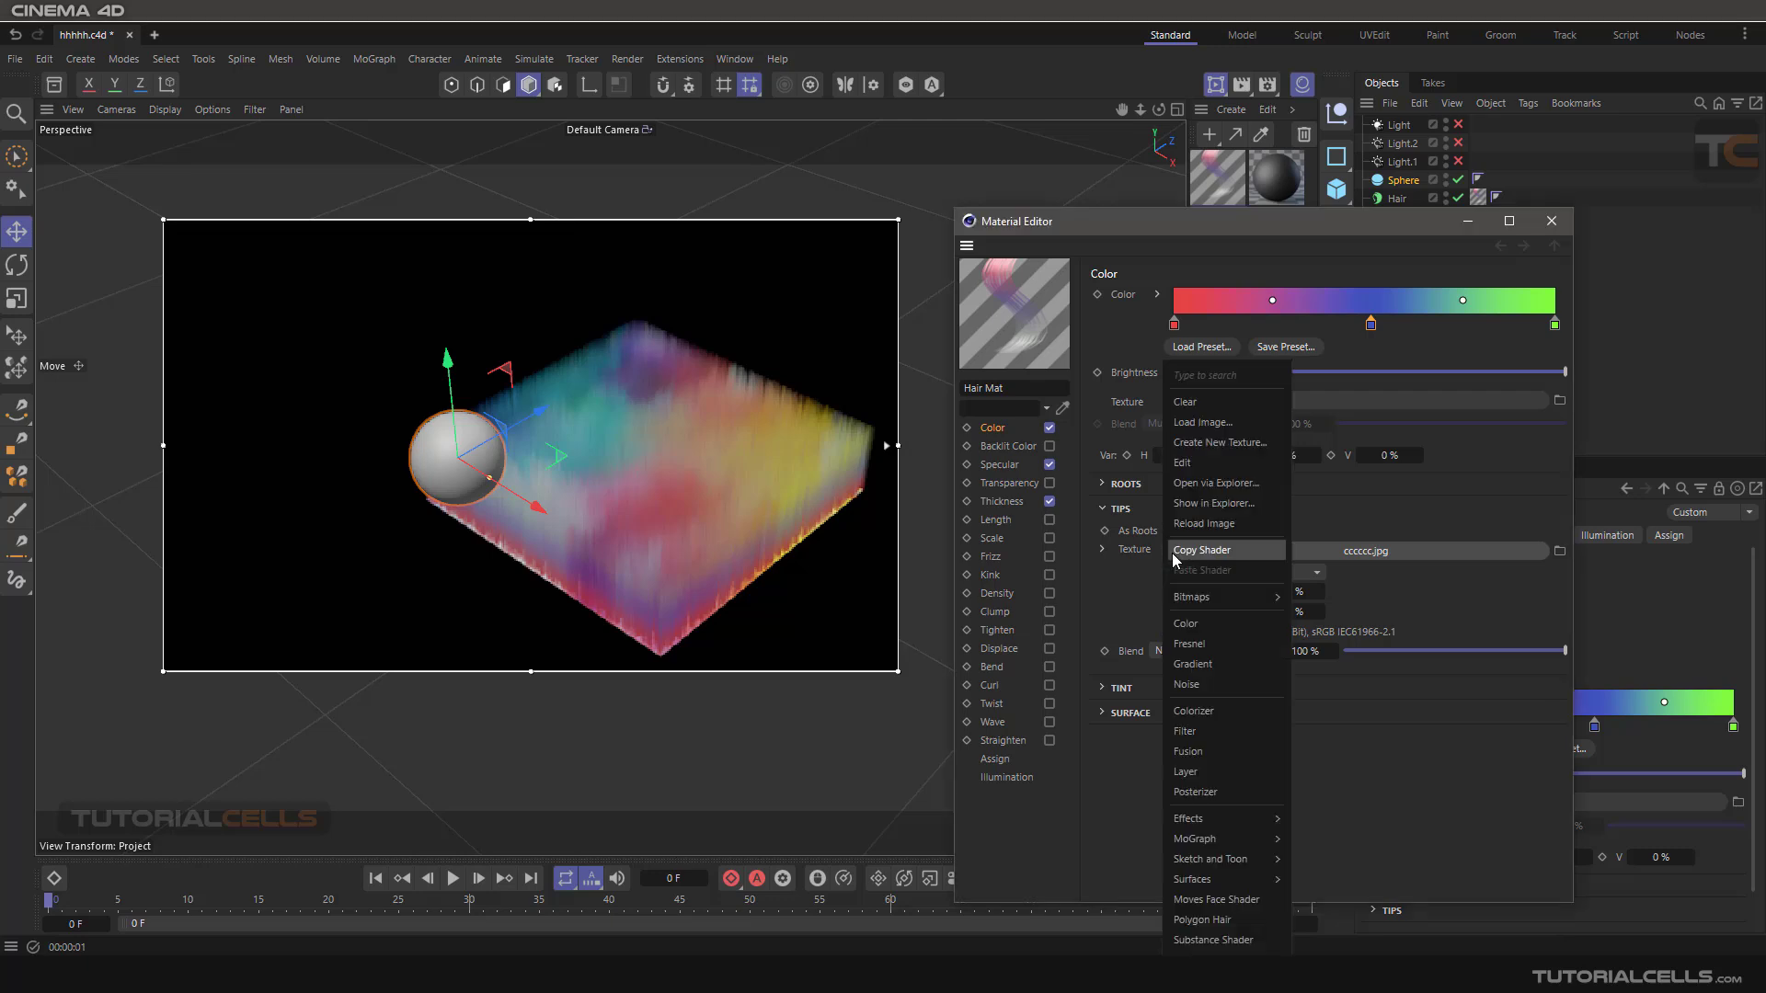
pyautogui.click(1215, 407)
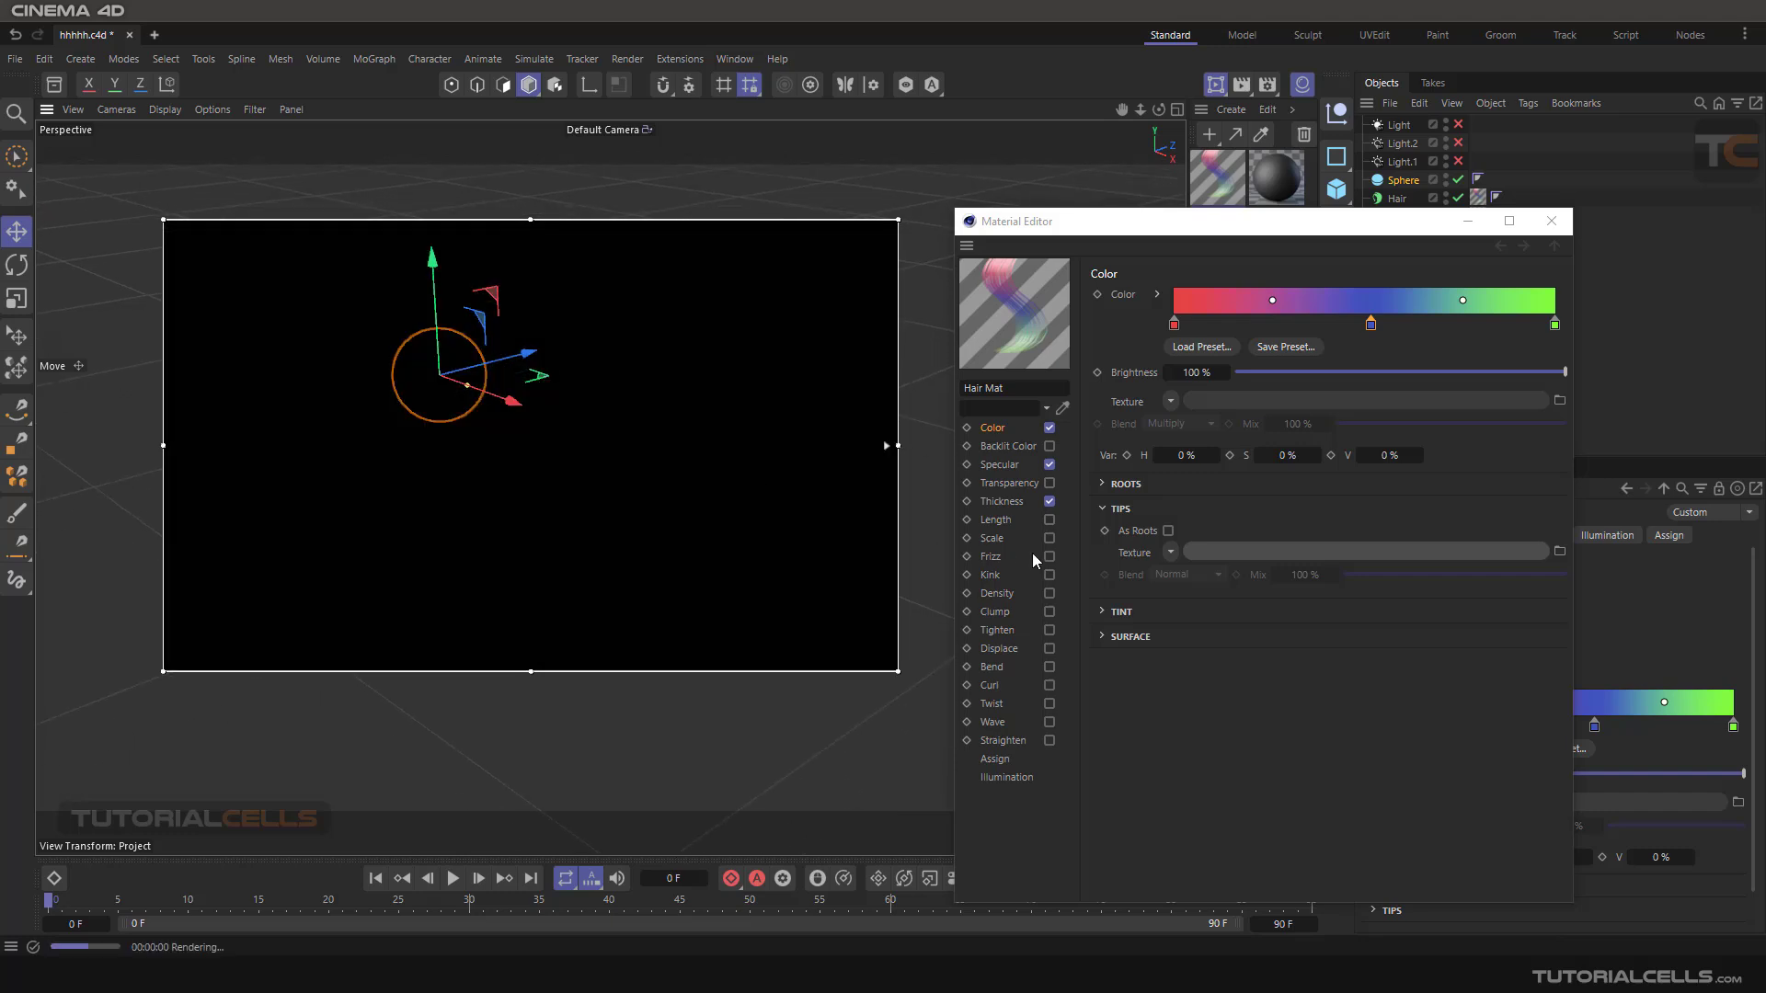
# Expand the Tint settings and assign a Color shader as the Tint texture.
pyautogui.click(1103, 509)
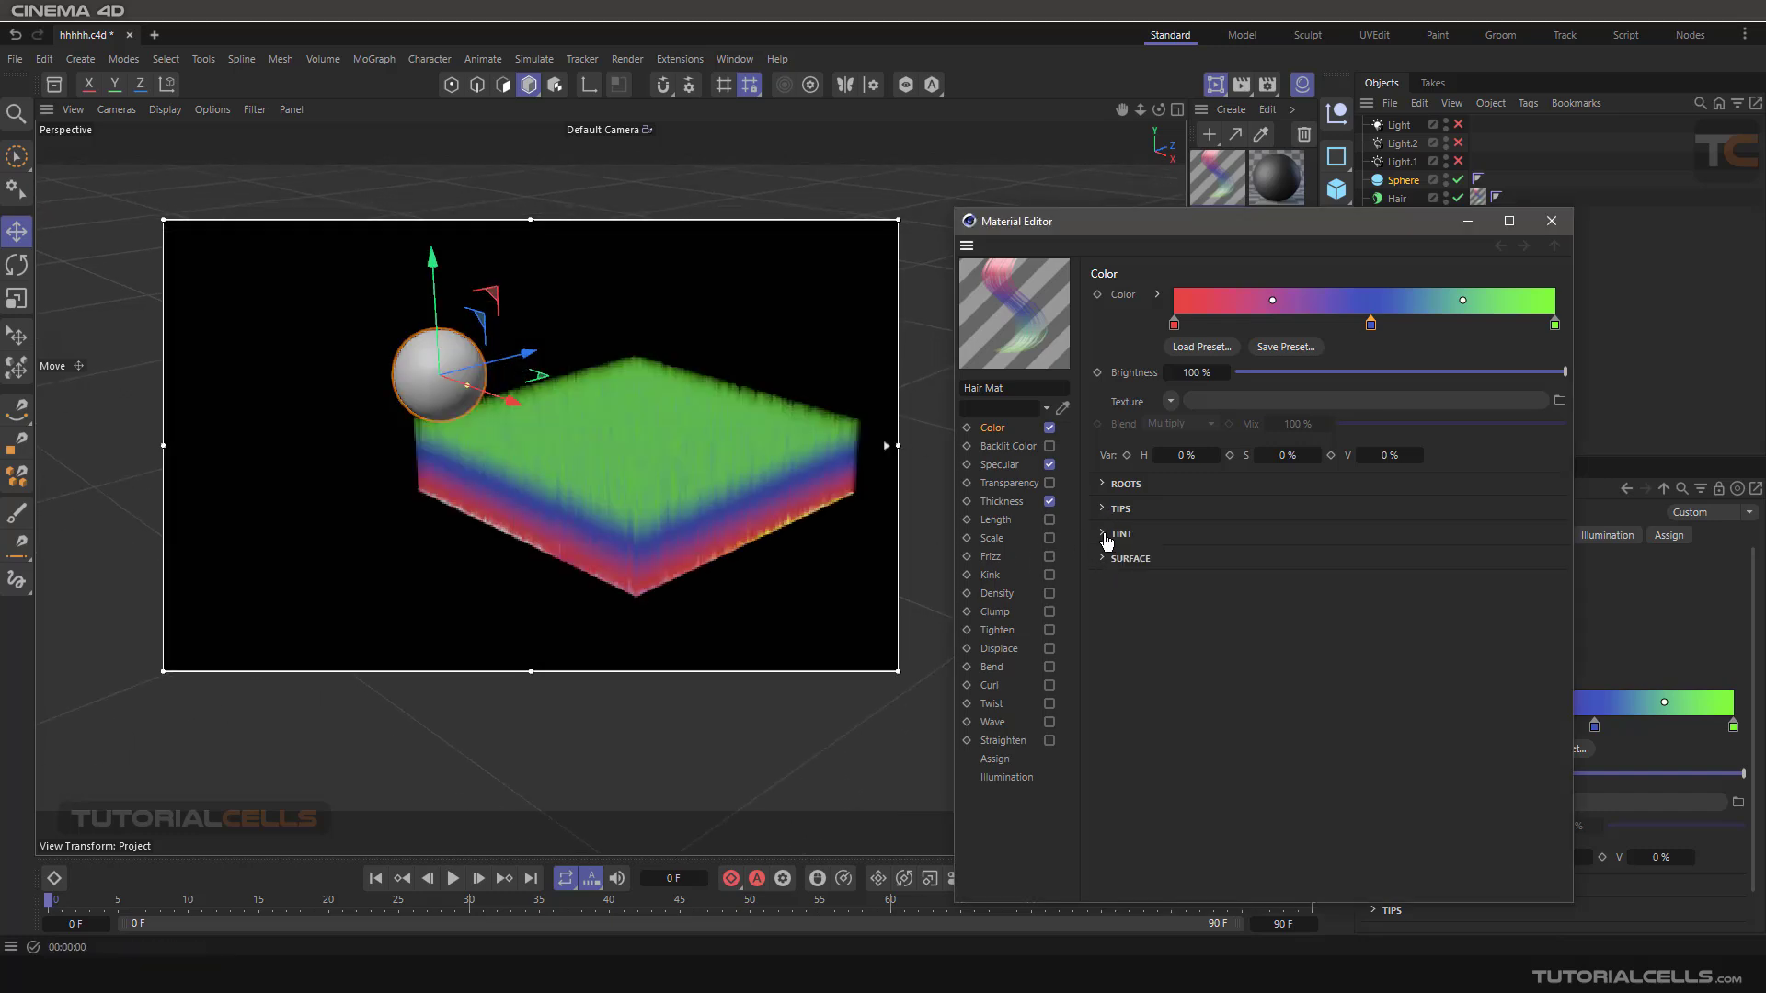
pyautogui.click(1103, 535)
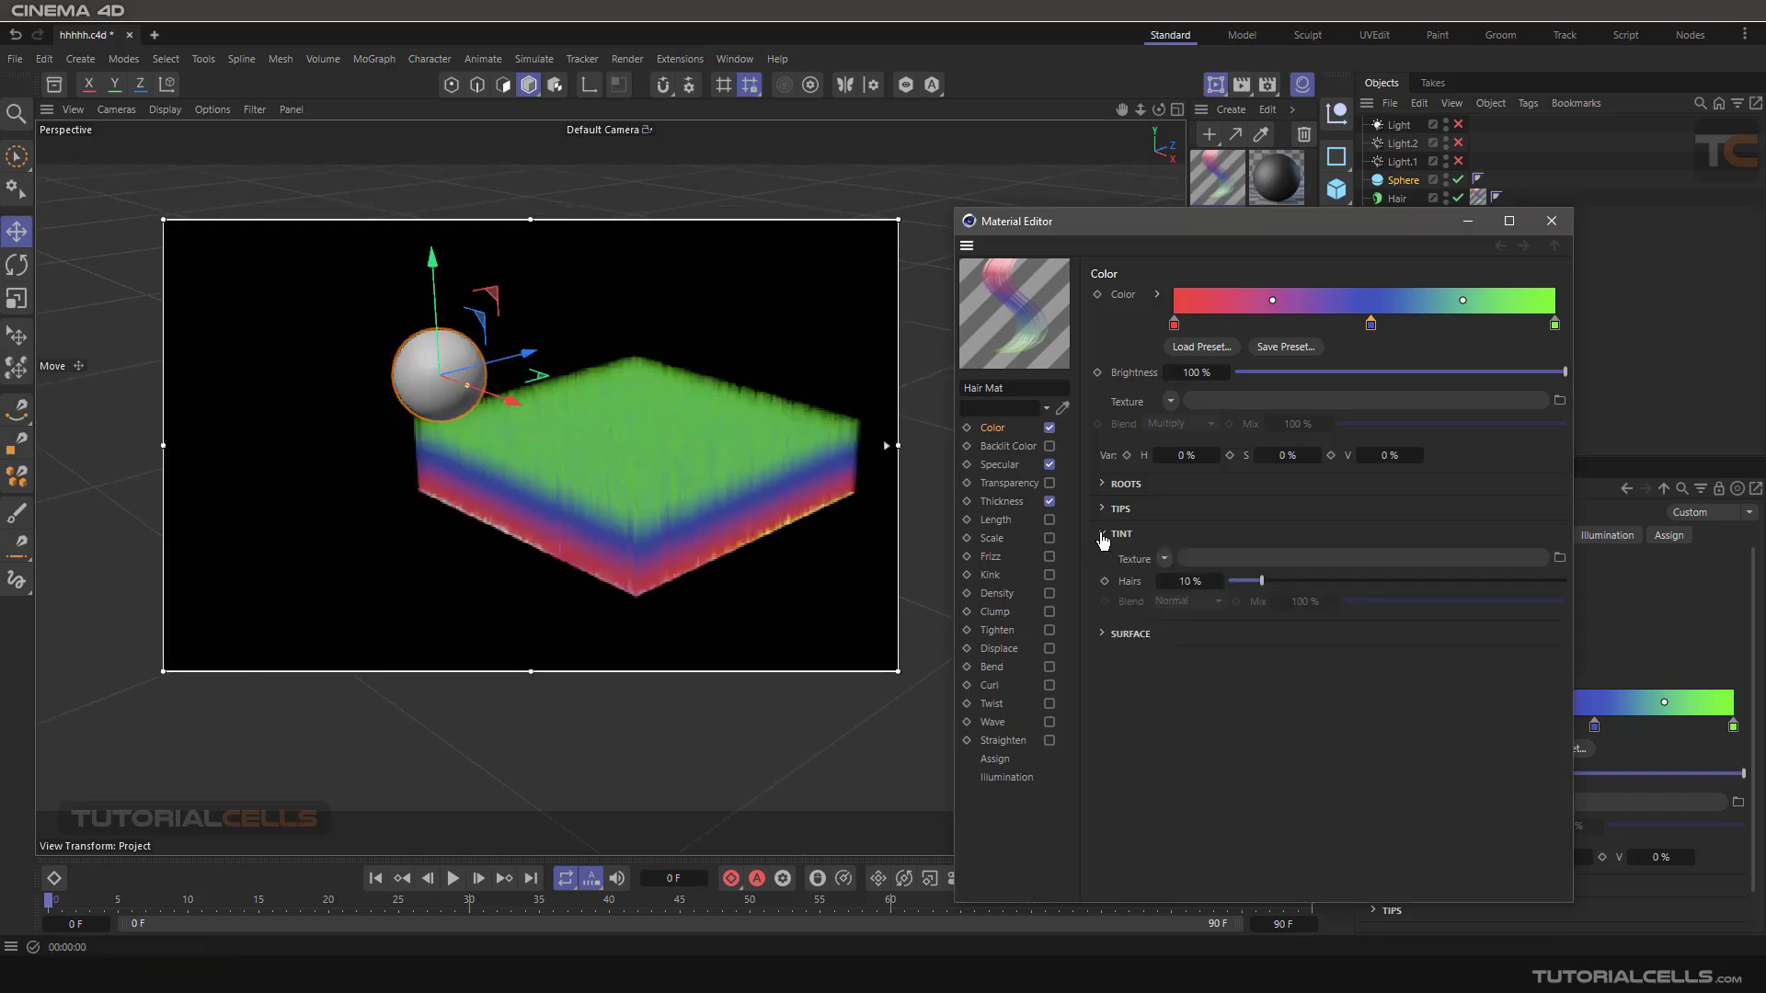
pyautogui.click(1165, 559)
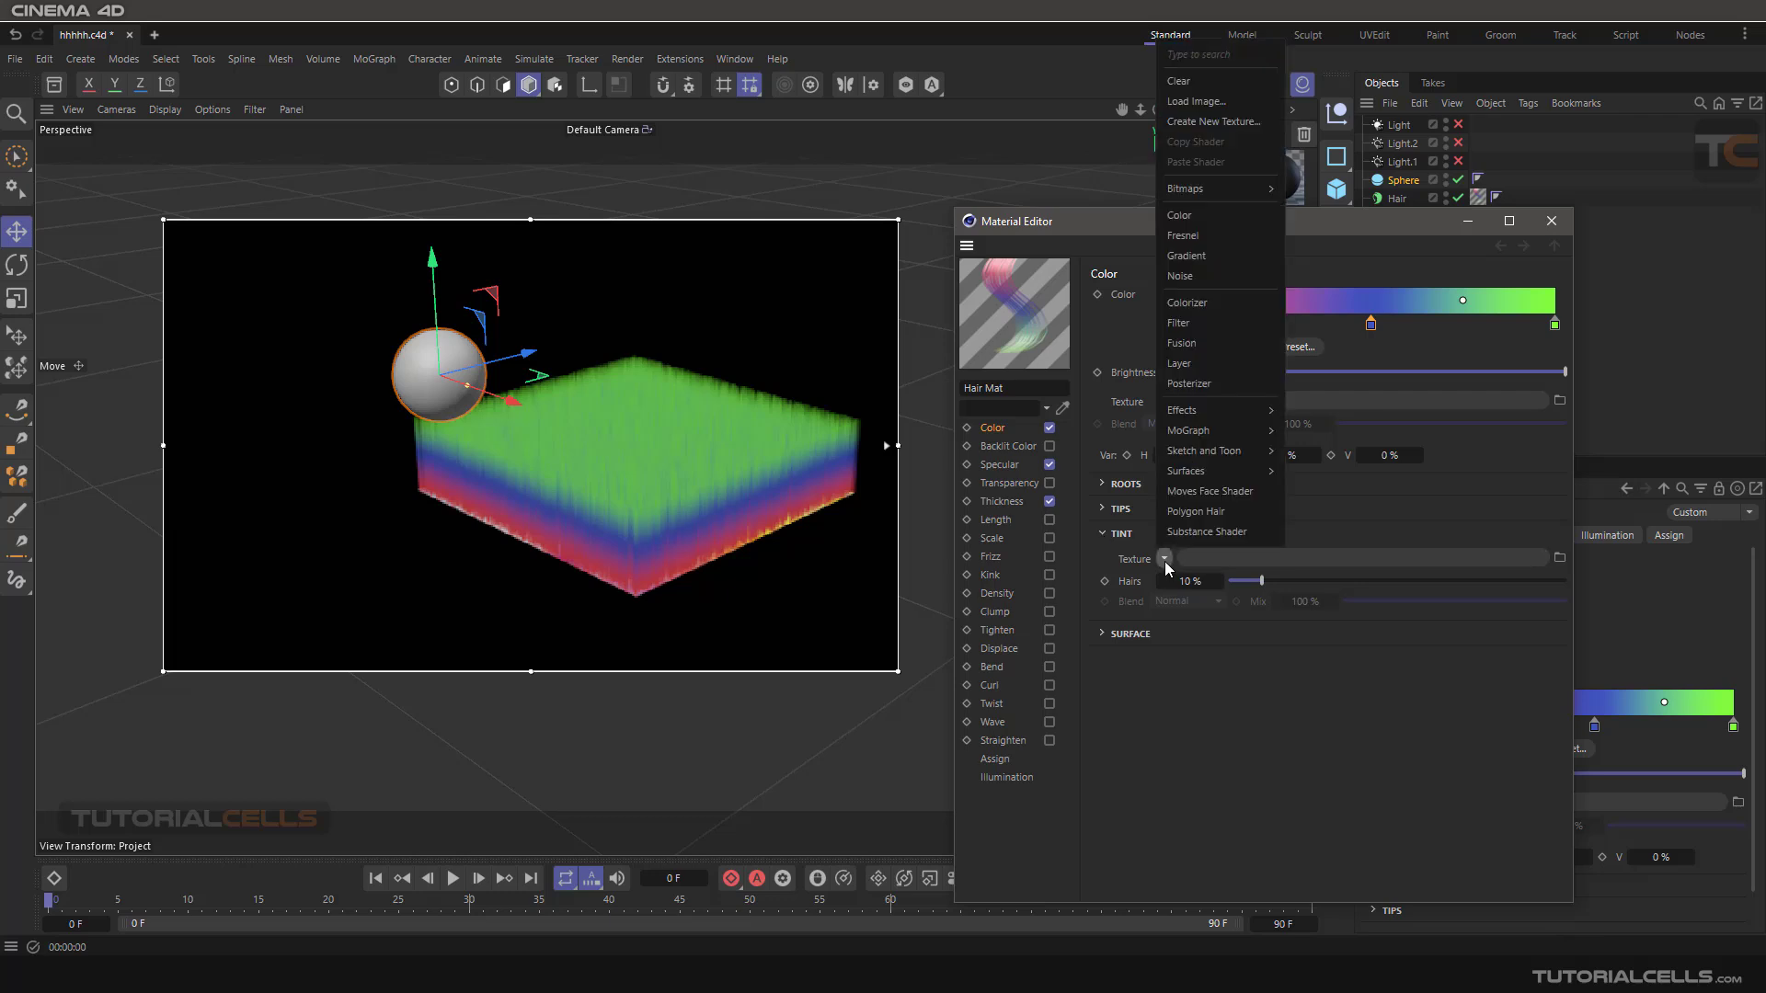
pyautogui.click(1216, 220)
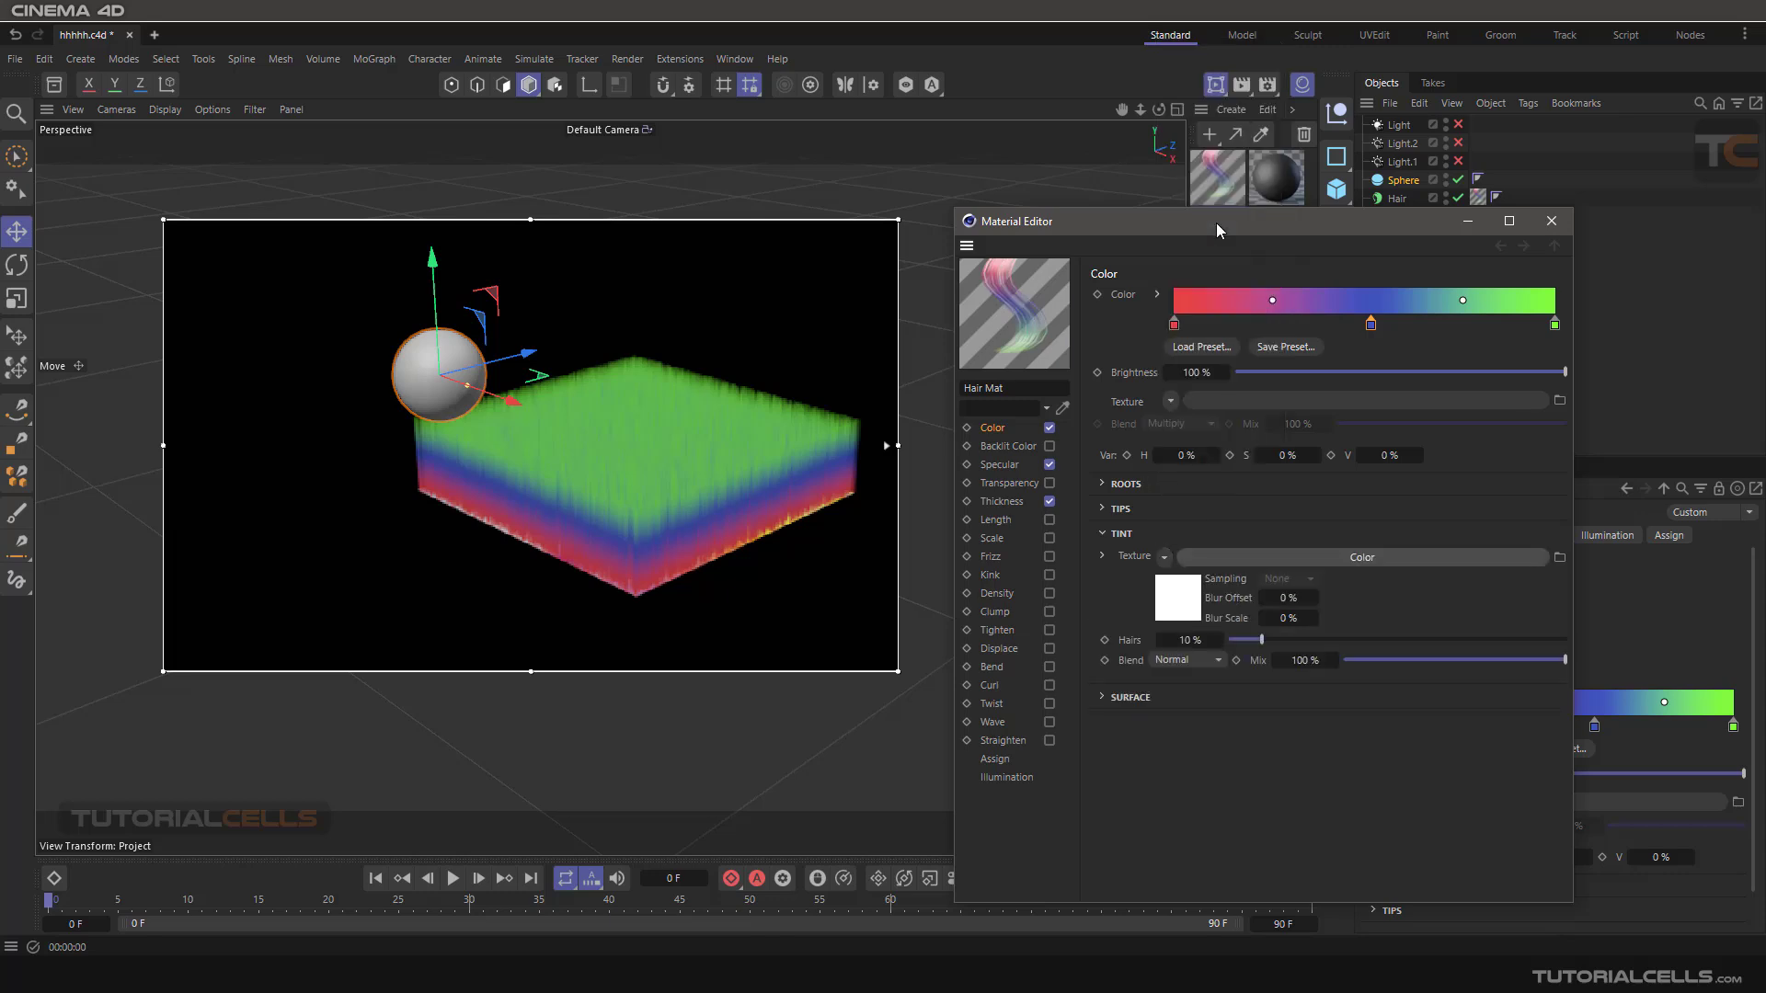
# Set the Tint shader's colour to cyan with hue 182° and saturation 93%, and return to the Color channel.
pyautogui.click(1248, 561)
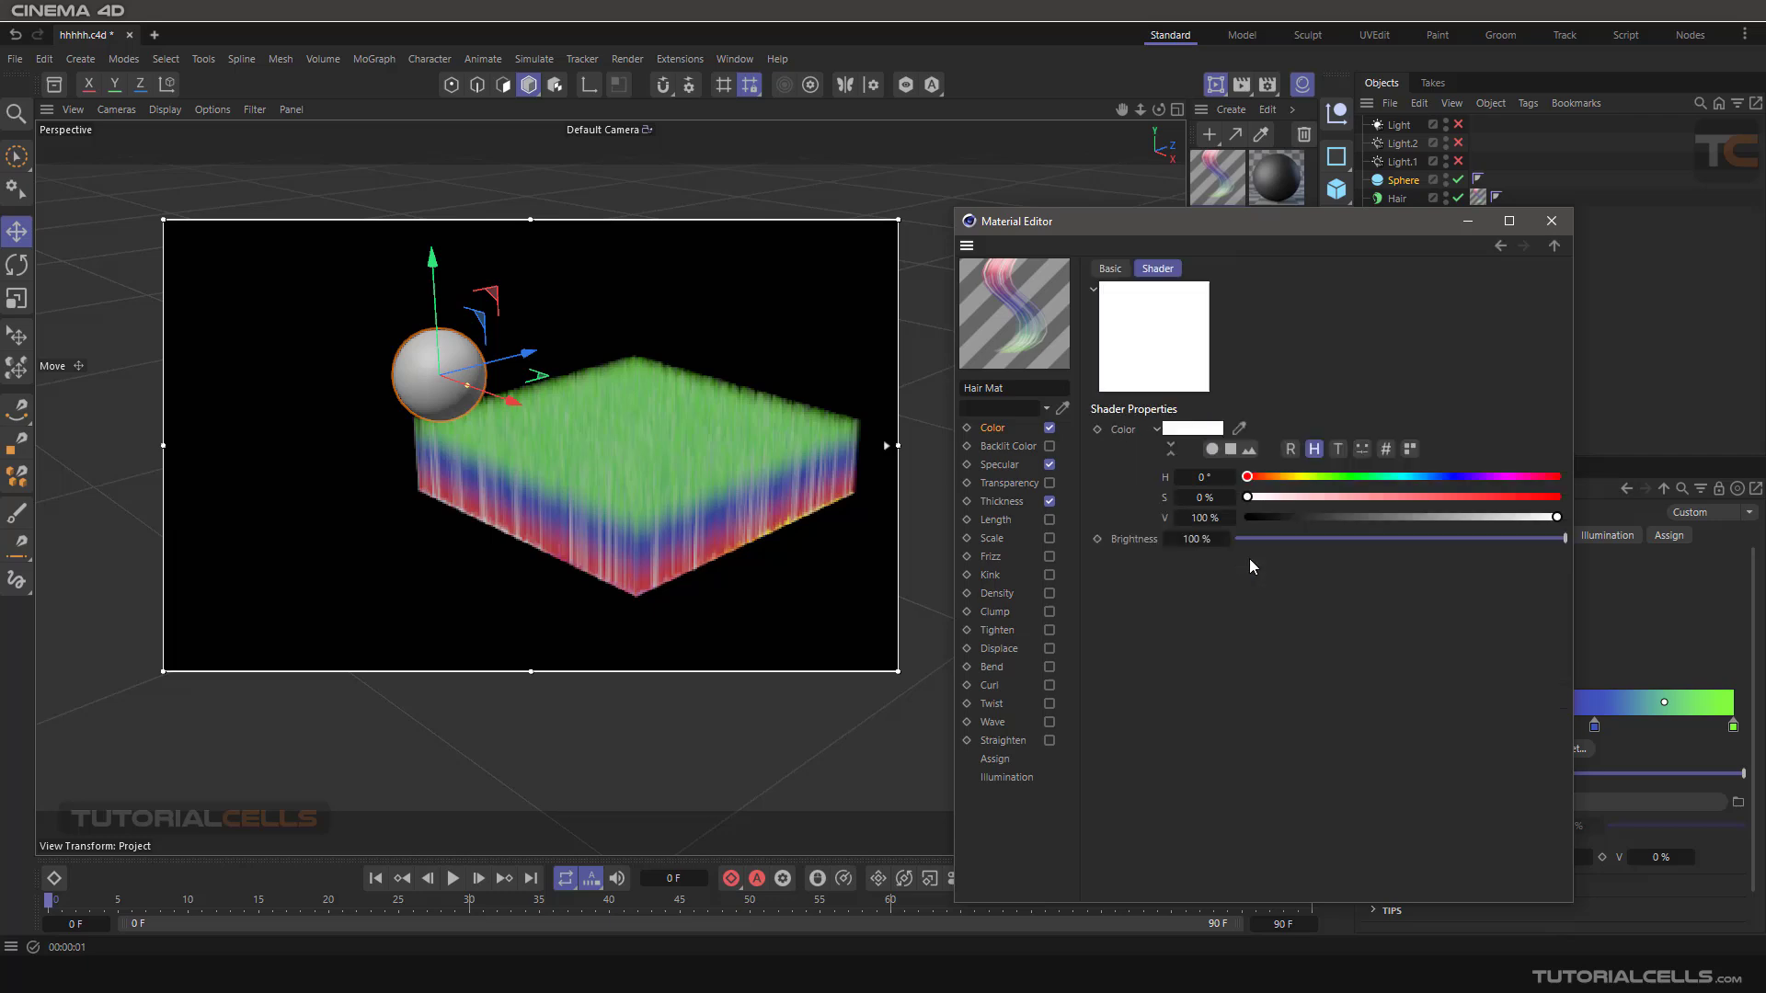
pyautogui.click(1405, 476)
pyautogui.click(1534, 497)
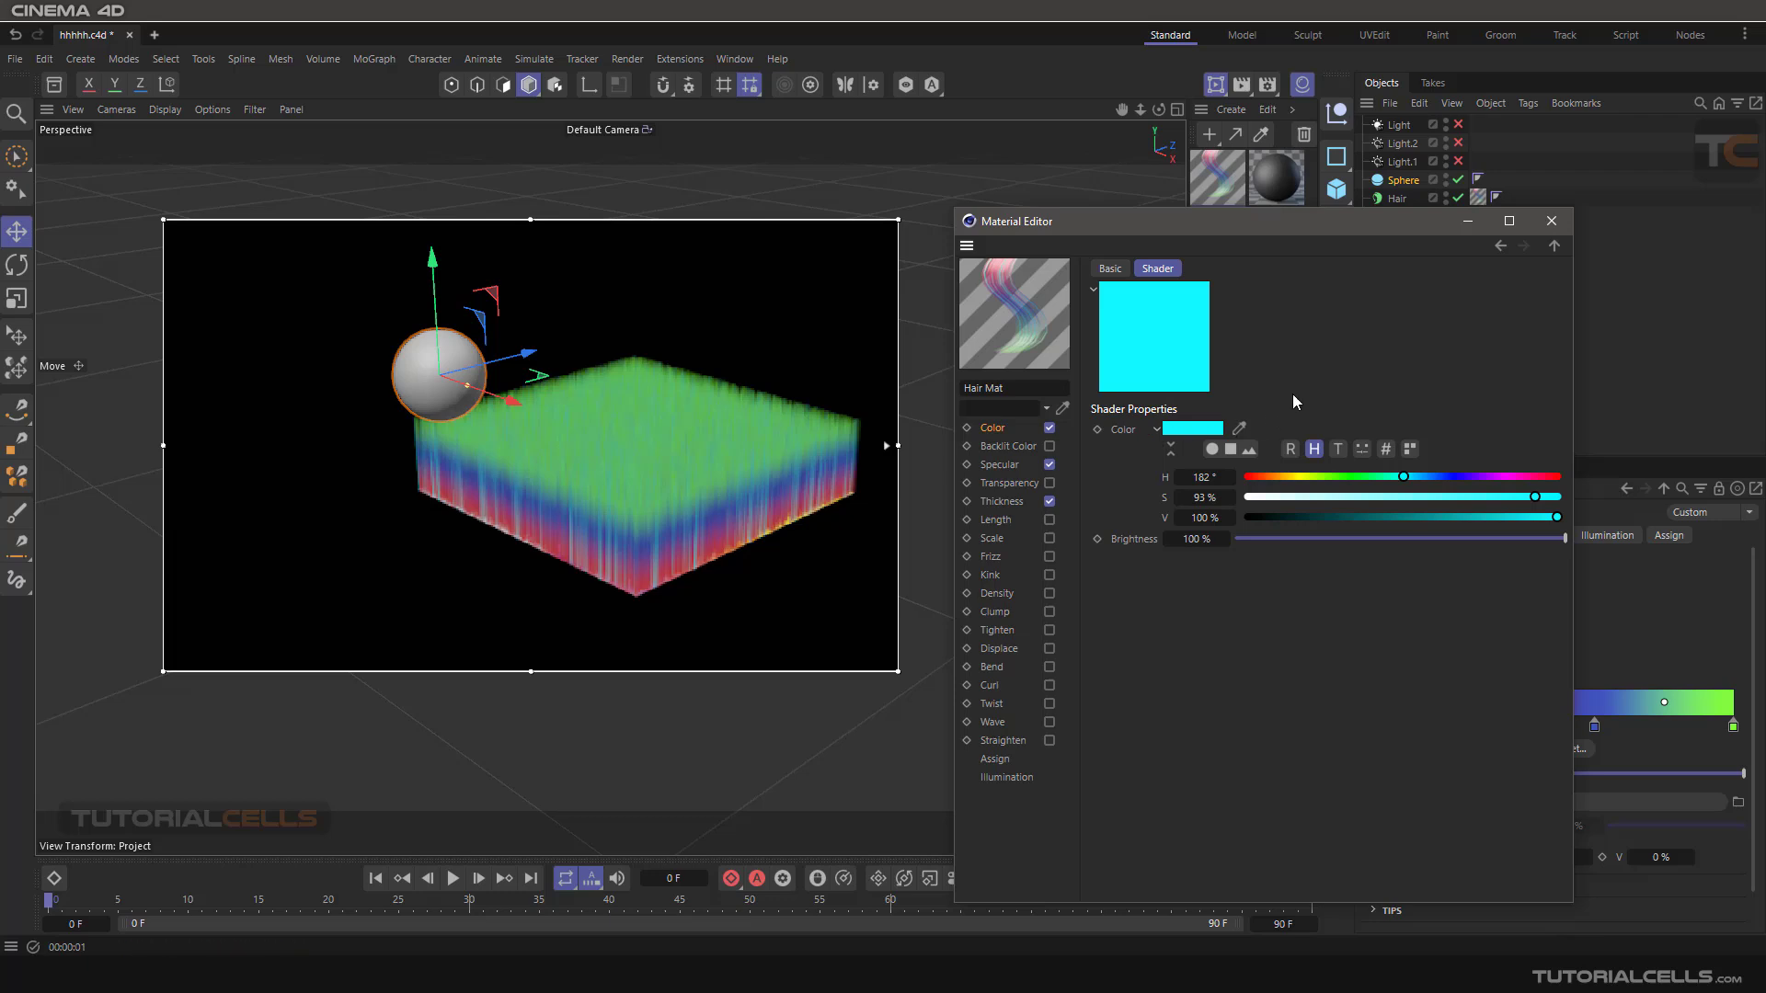
pyautogui.click(1499, 246)
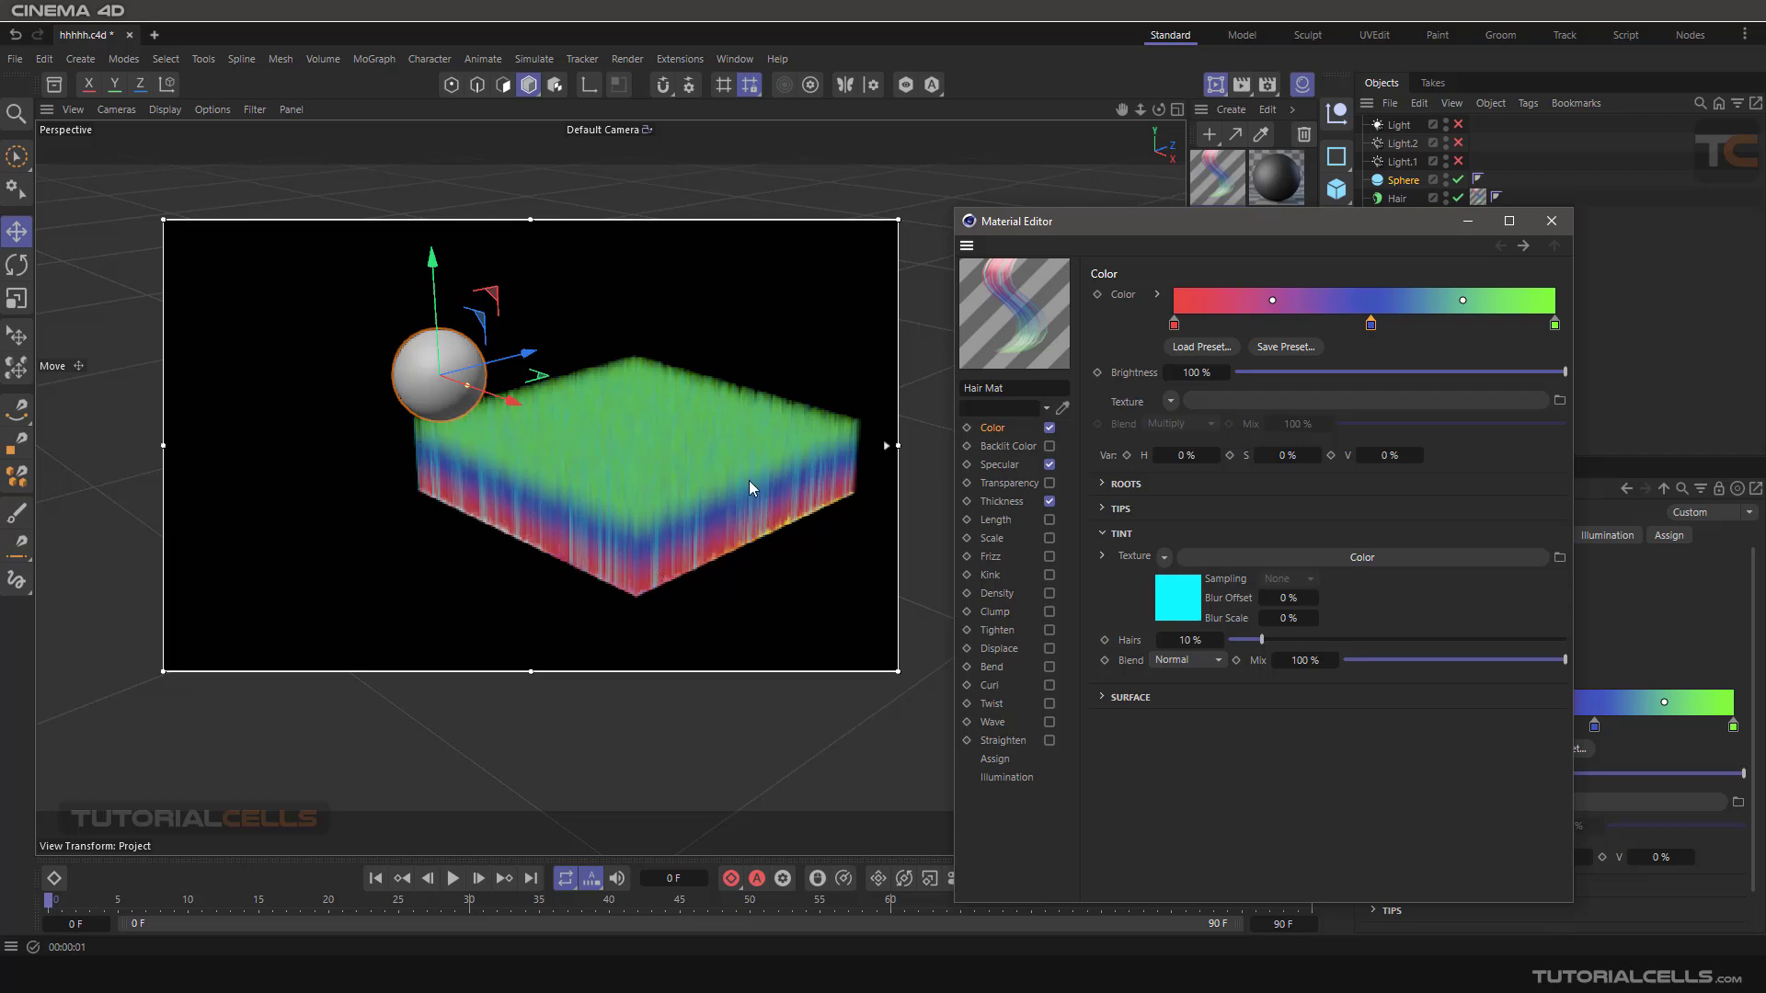
# Try a Tint Hairs amount of 59%, reduce it to 24%, and clear the Tint texture.
pyautogui.moveTo(1261, 640); pyautogui.dragTo(1414, 642)
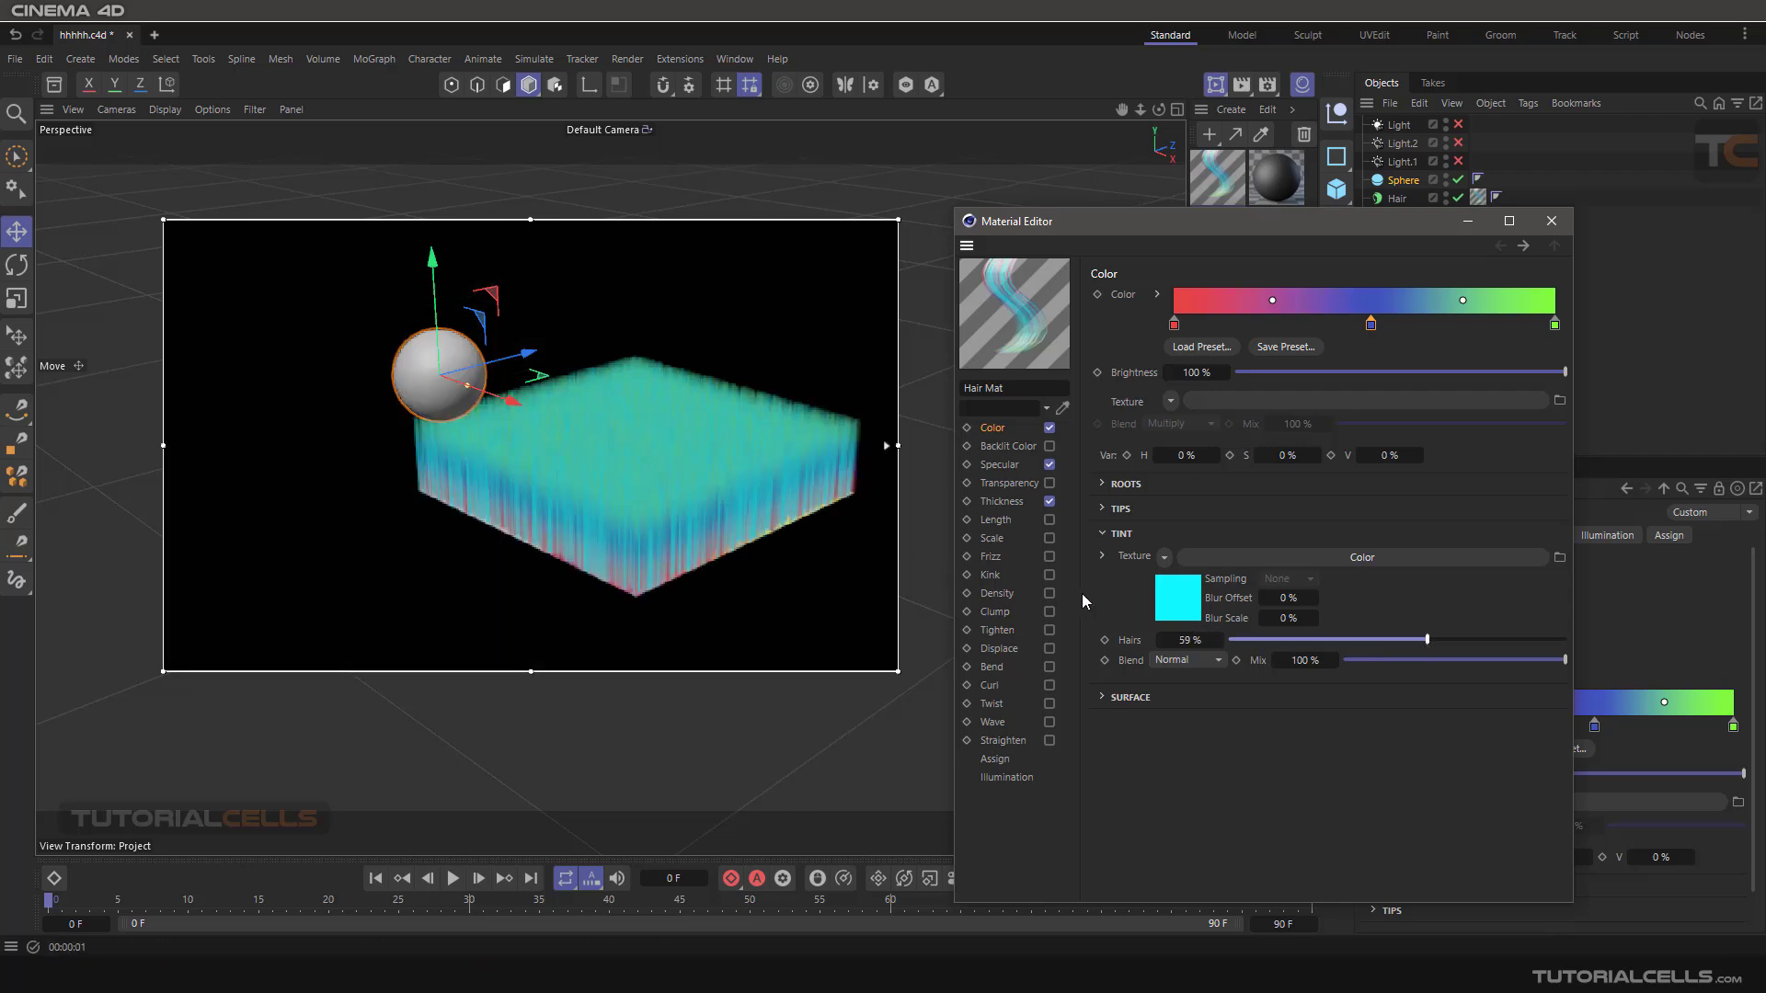
pyautogui.moveTo(1362, 641); pyautogui.dragTo(1308, 640)
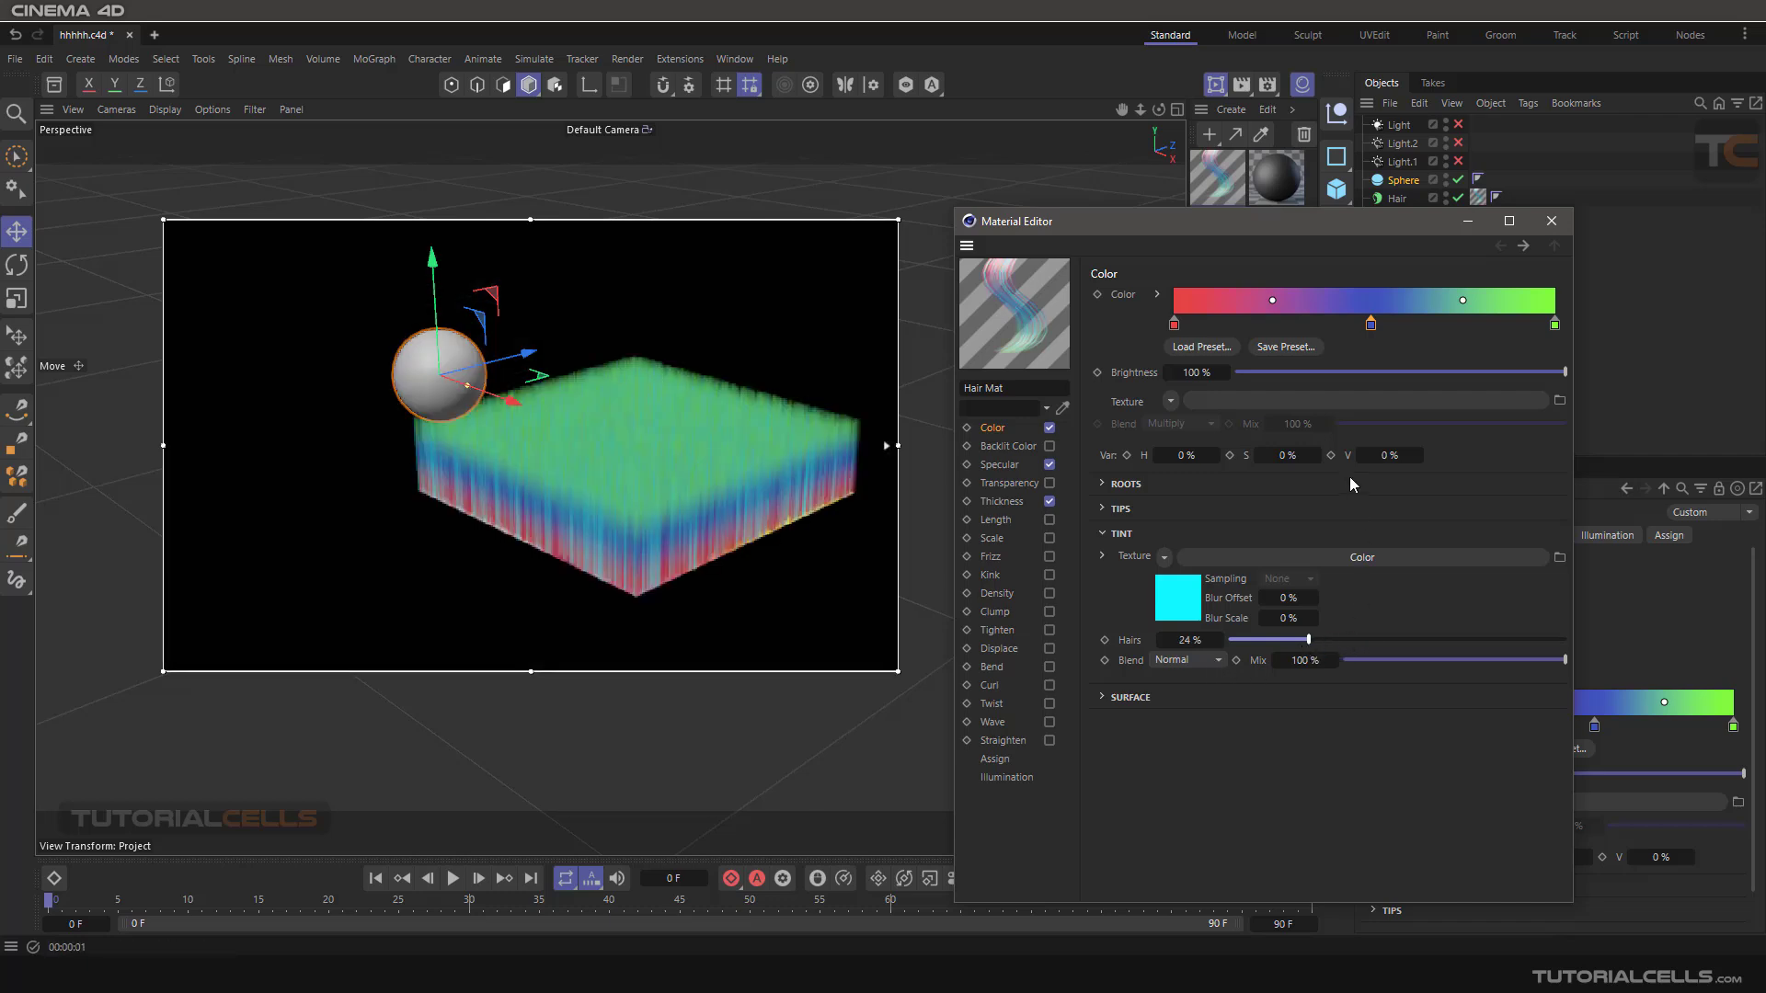
pyautogui.click(1164, 558)
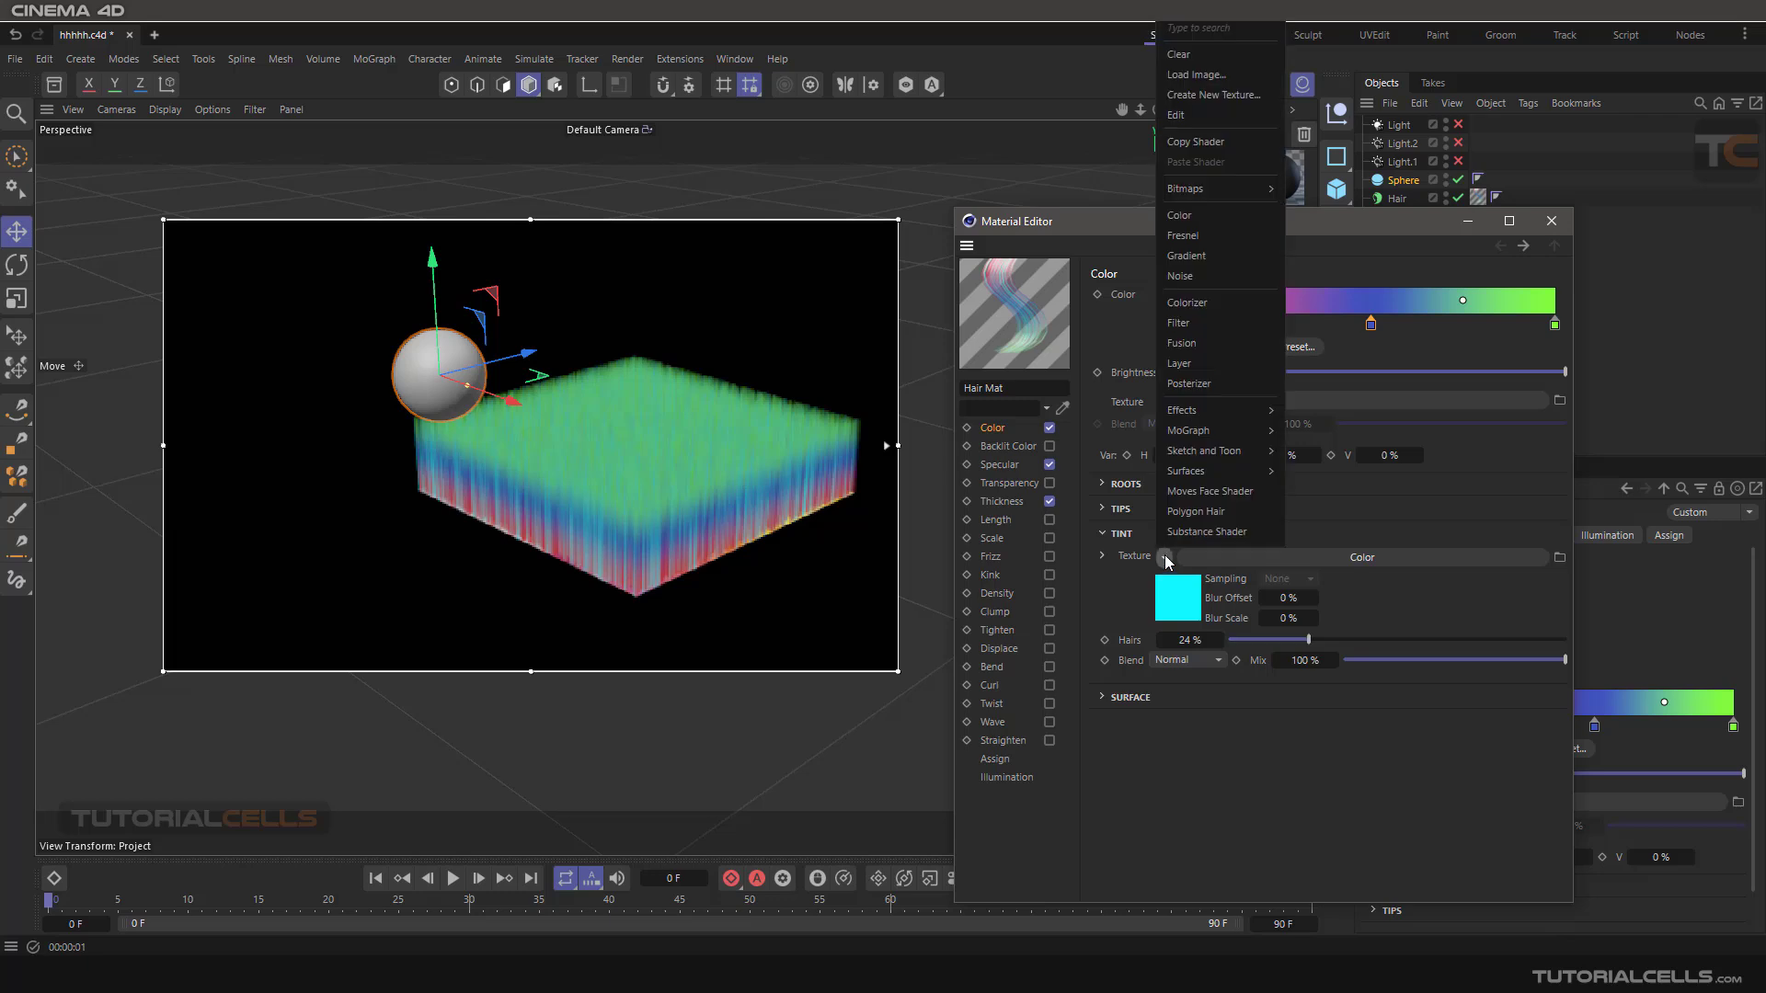
pyautogui.click(1178, 55)
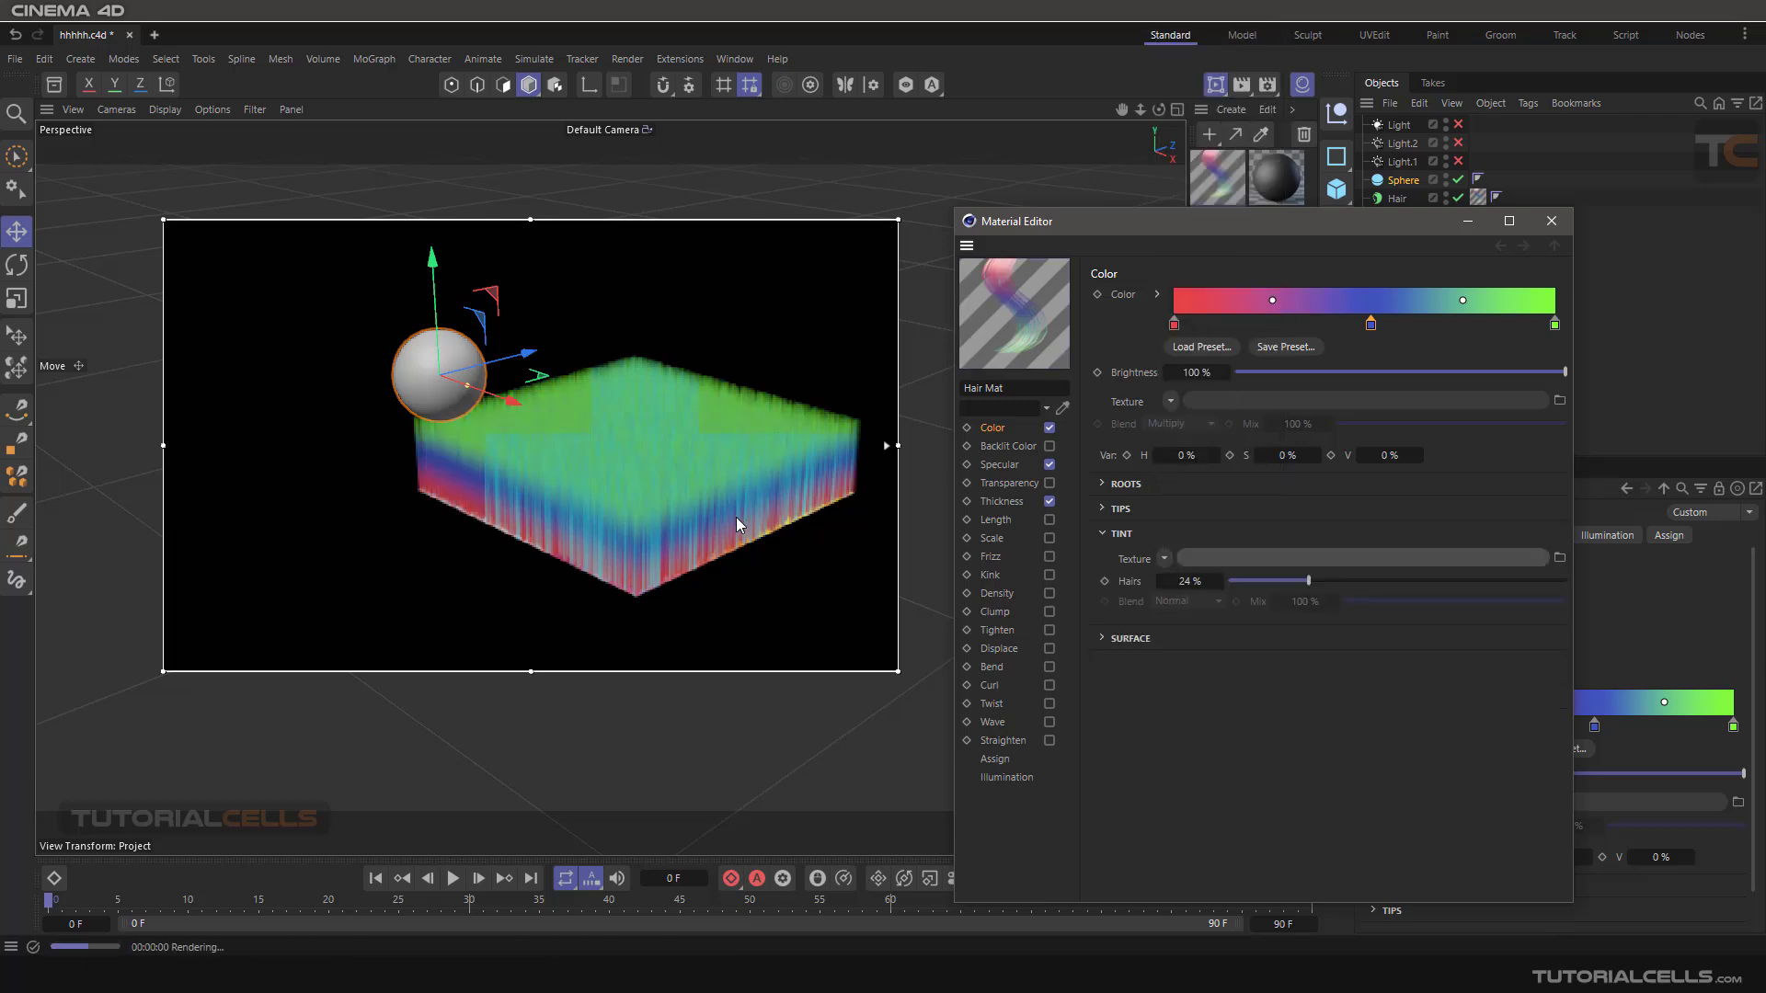
# Expand the Surface settings and disable the Hair object to look at the plane's own texture in the render preview.
pyautogui.click(1102, 533)
pyautogui.click(1104, 558)
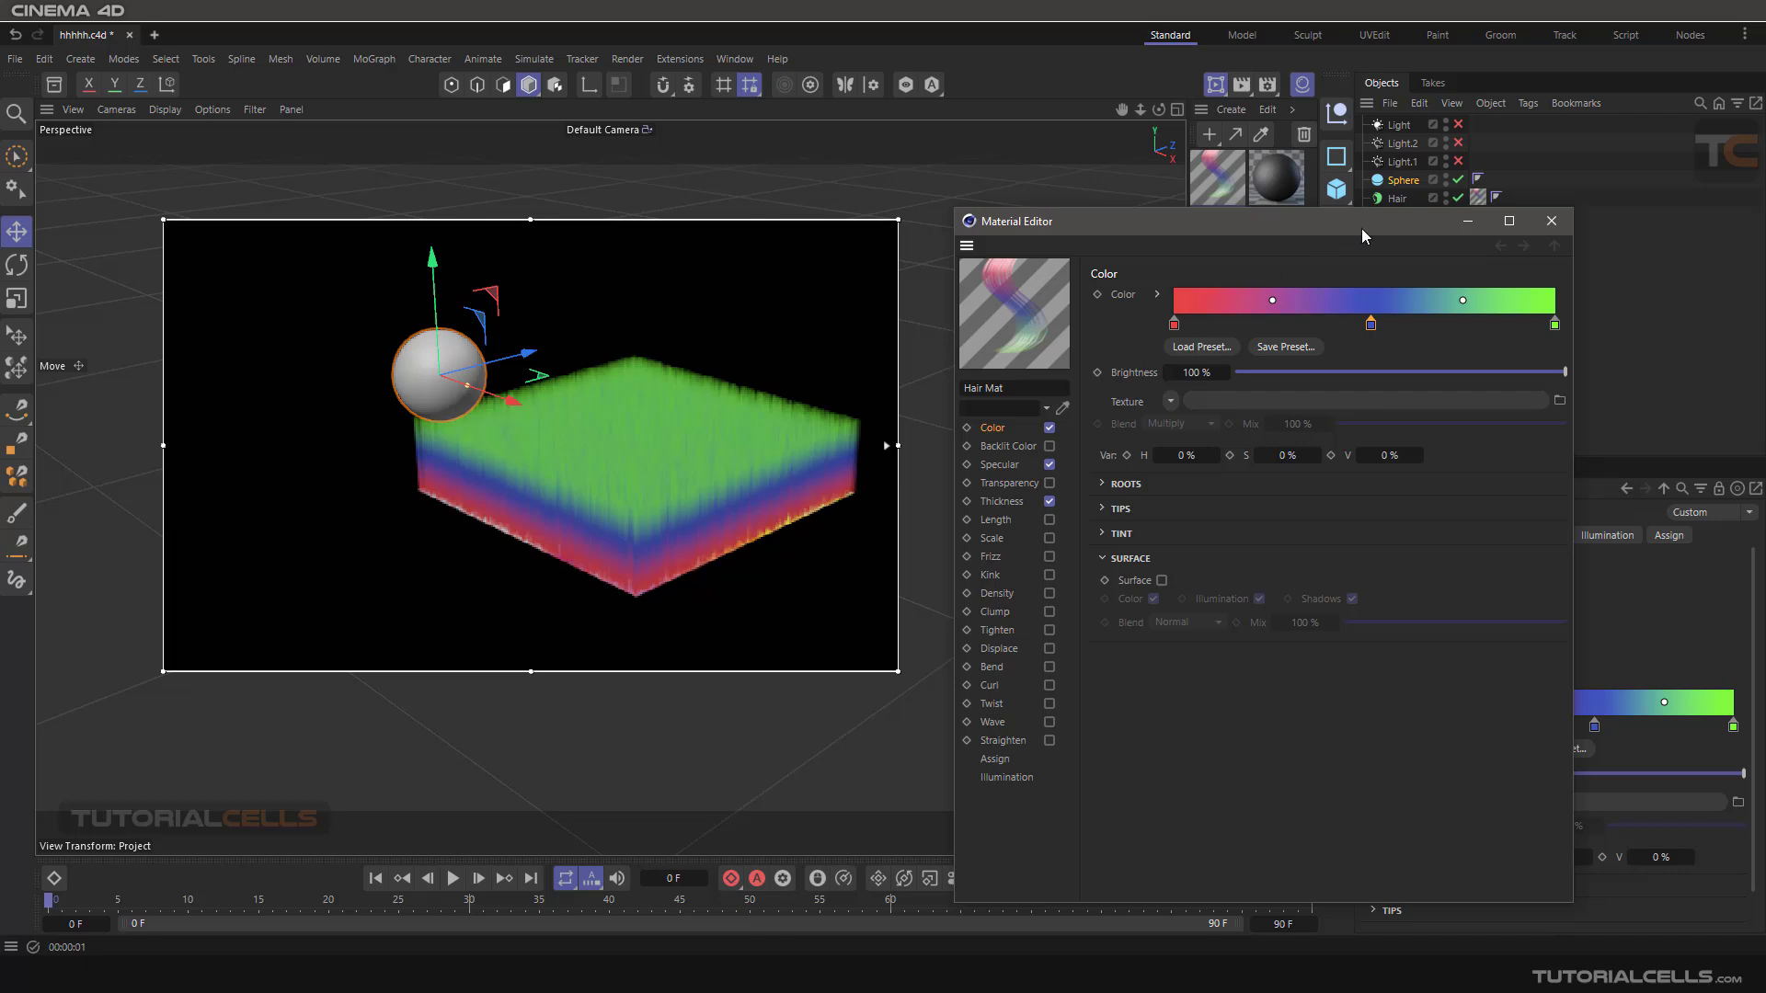
pyautogui.moveTo(1361, 228); pyautogui.dragTo(1371, 243)
pyautogui.click(1457, 198)
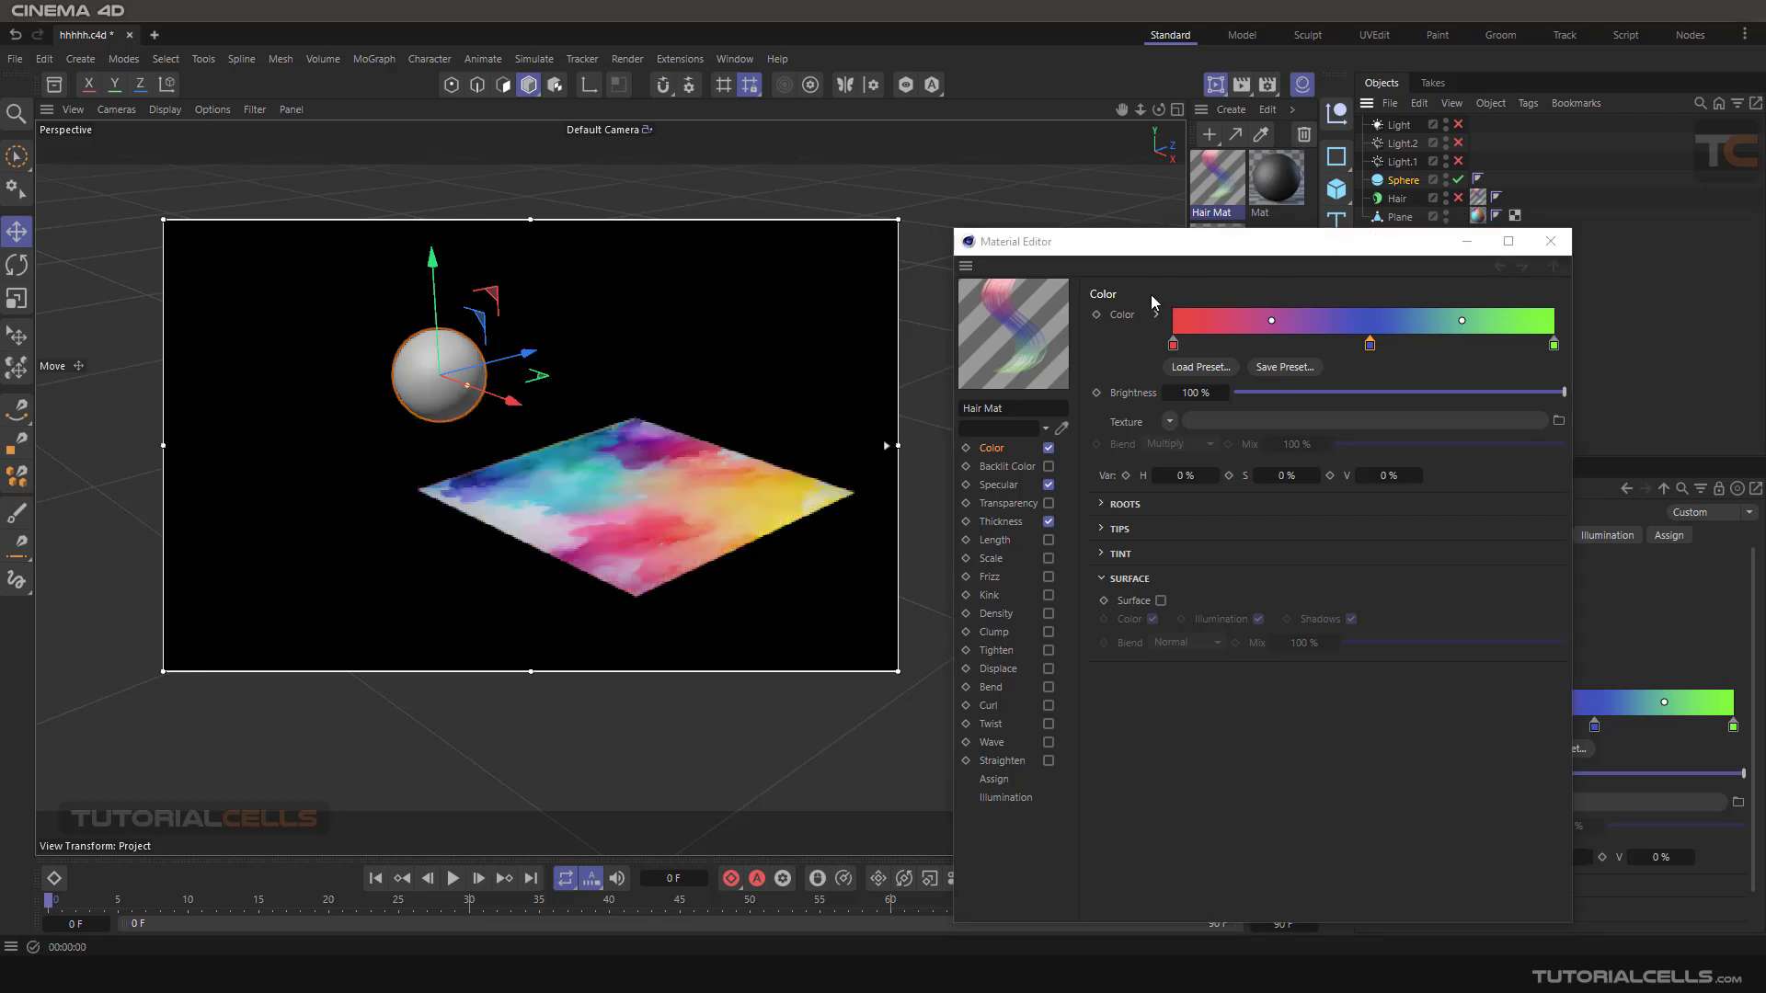
pyautogui.keyDown('alt'); pyautogui.moveTo(659, 461); pyautogui.dragTo(614, 528); pyautogui.keyUp('alt')
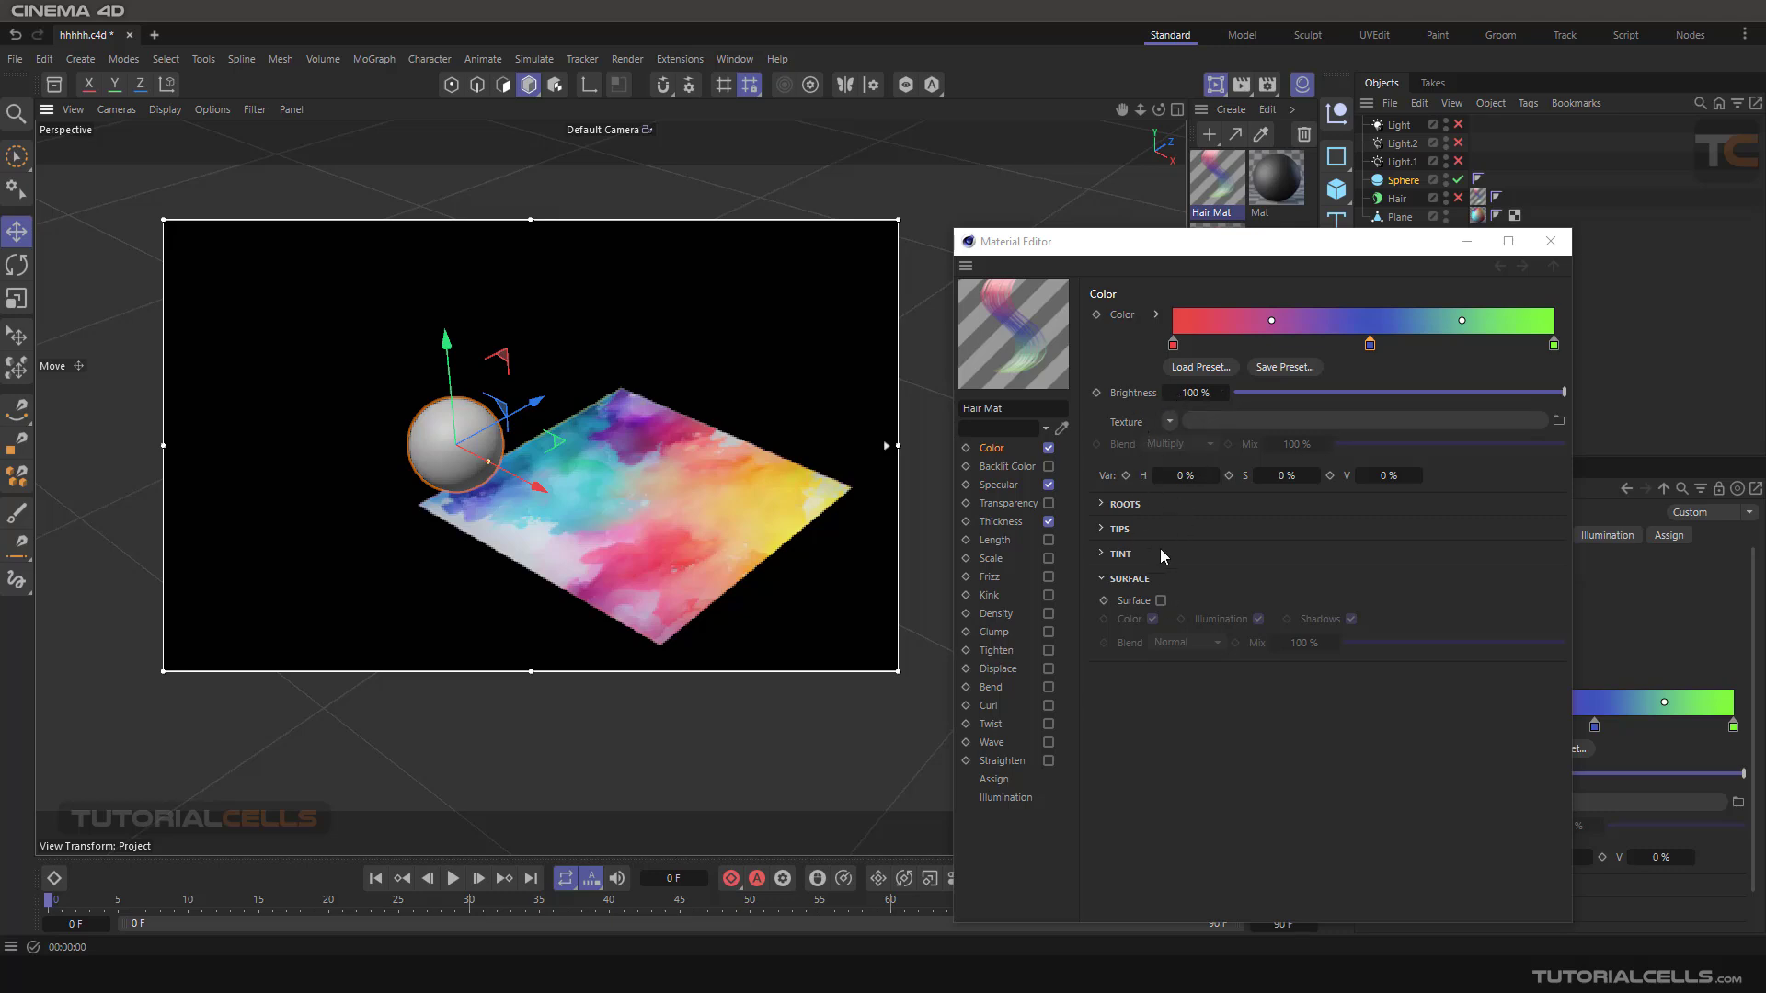
# Enable the Surface option for the hair colour and re-enable the Hair object.
pyautogui.click(1161, 600)
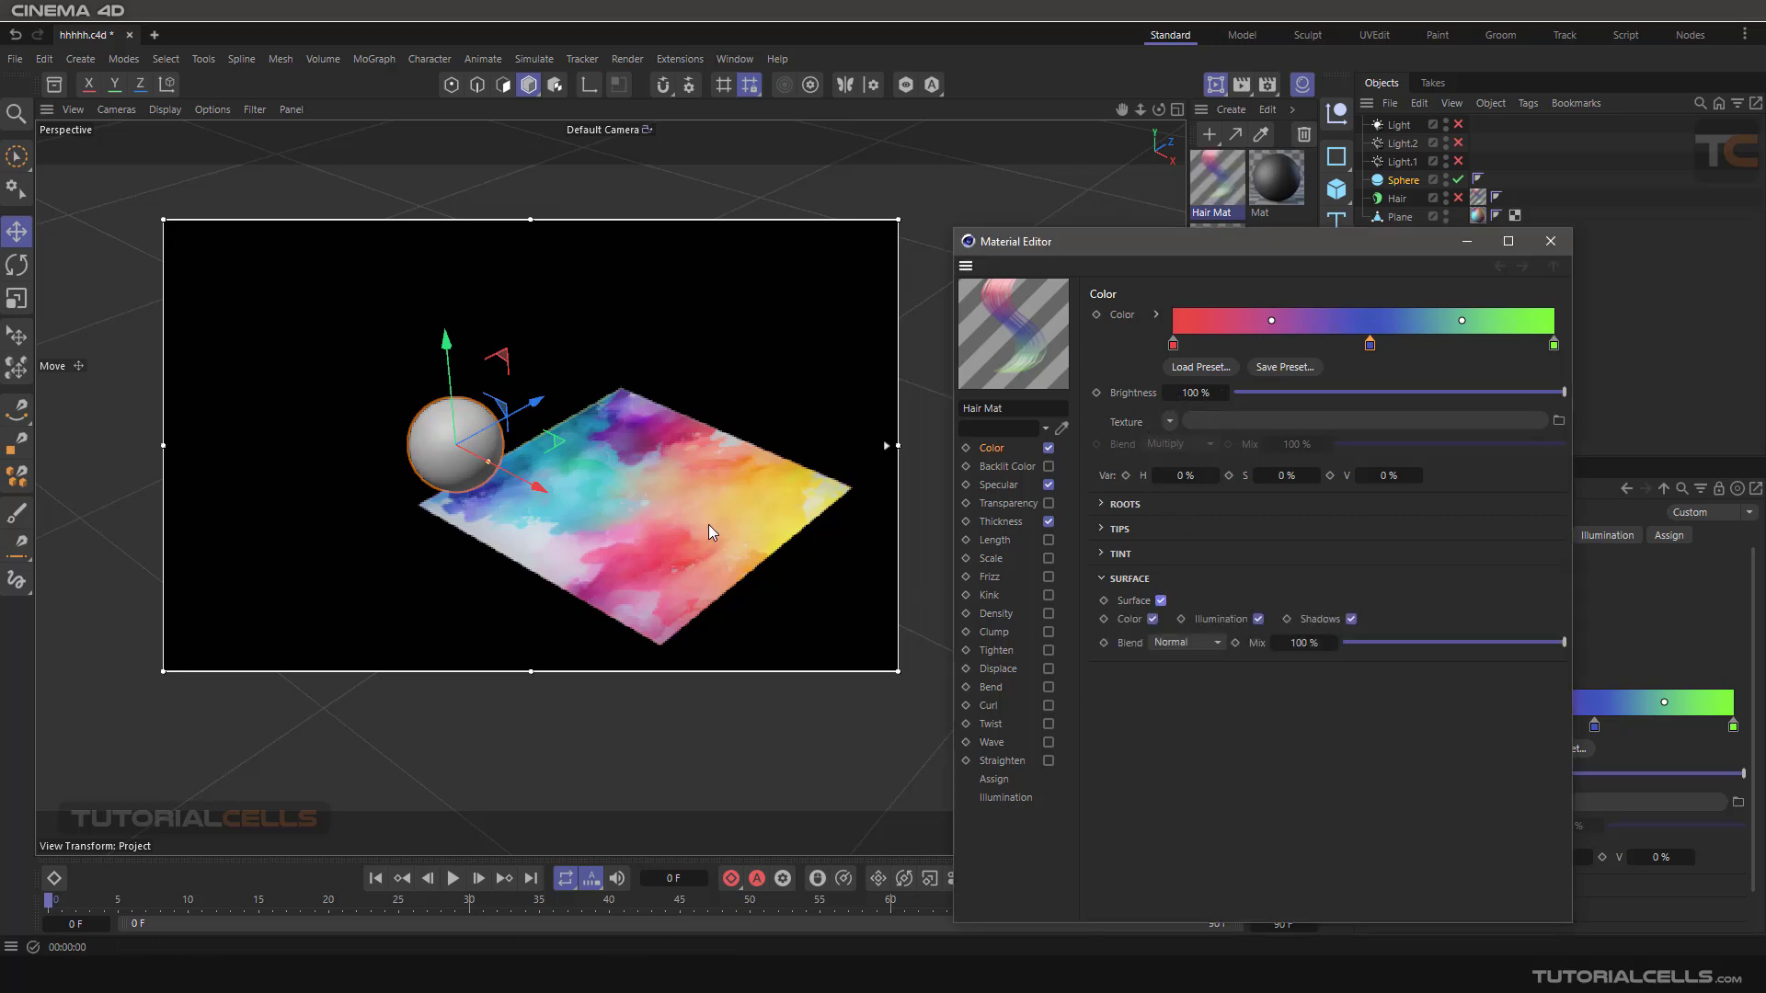
pyautogui.click(1457, 199)
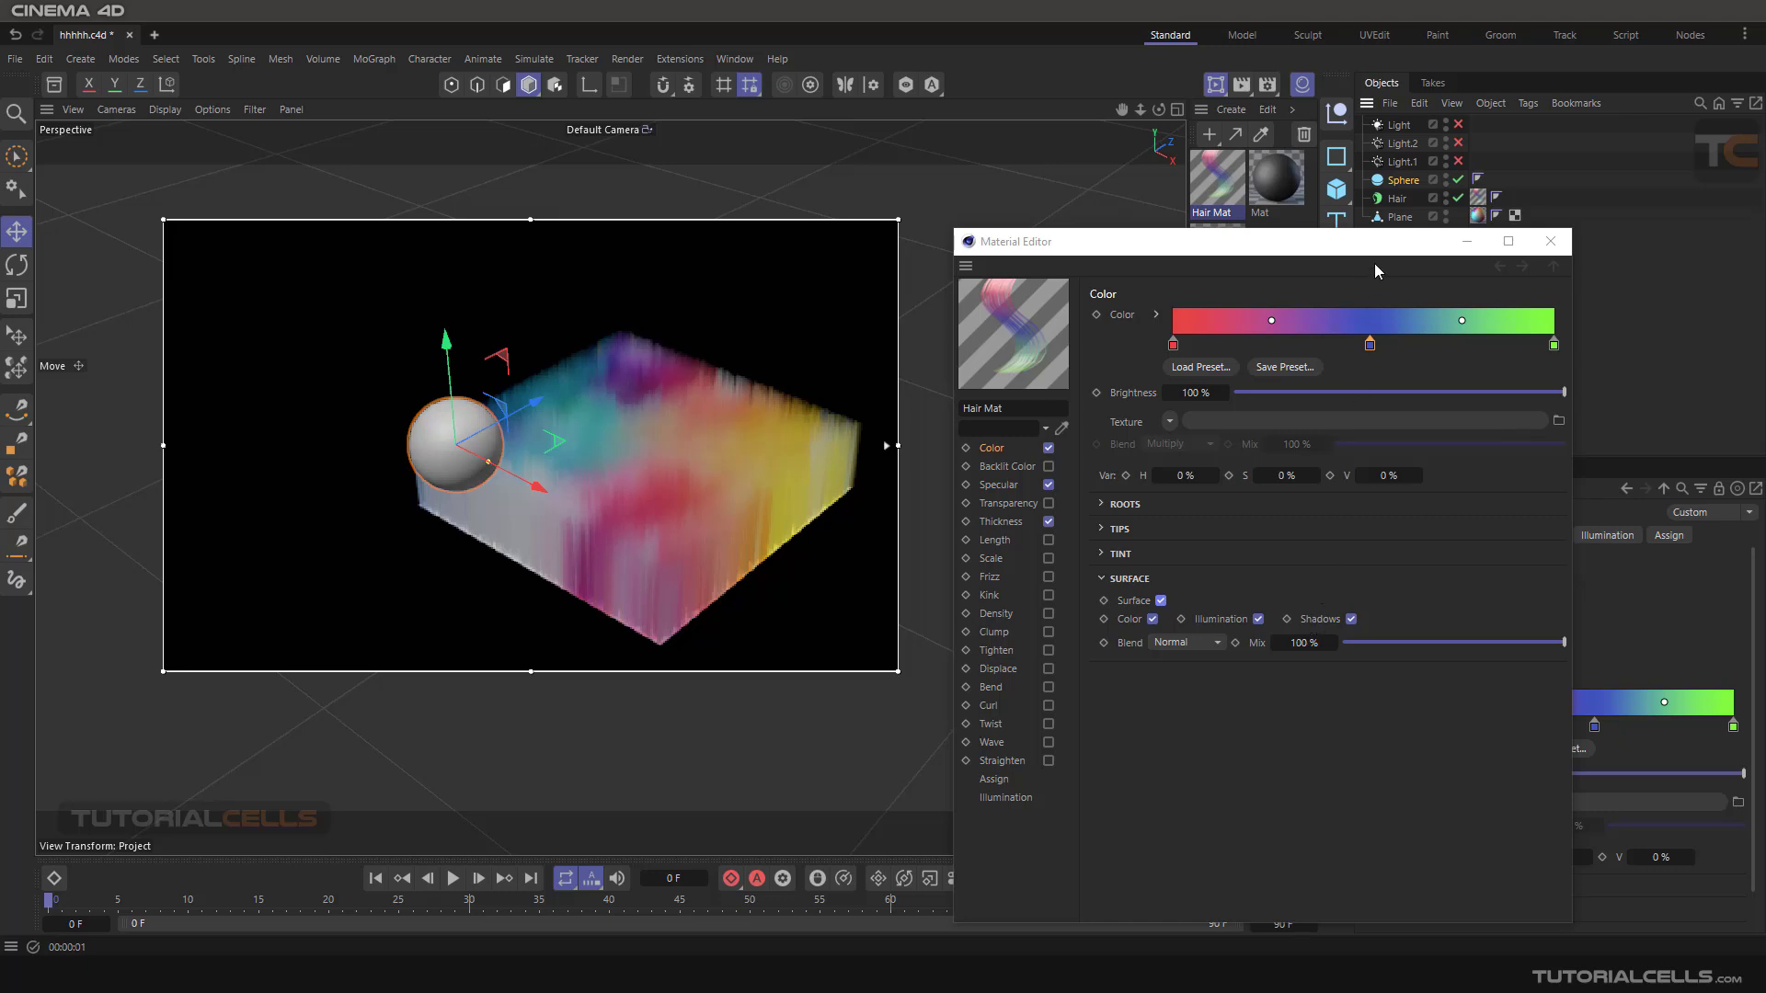
# Enable Light.1, Light.2 and Light, and briefly disable the Hair object to compare the plane's lighting and shadow.
pyautogui.click(1458, 161)
pyautogui.click(1458, 142)
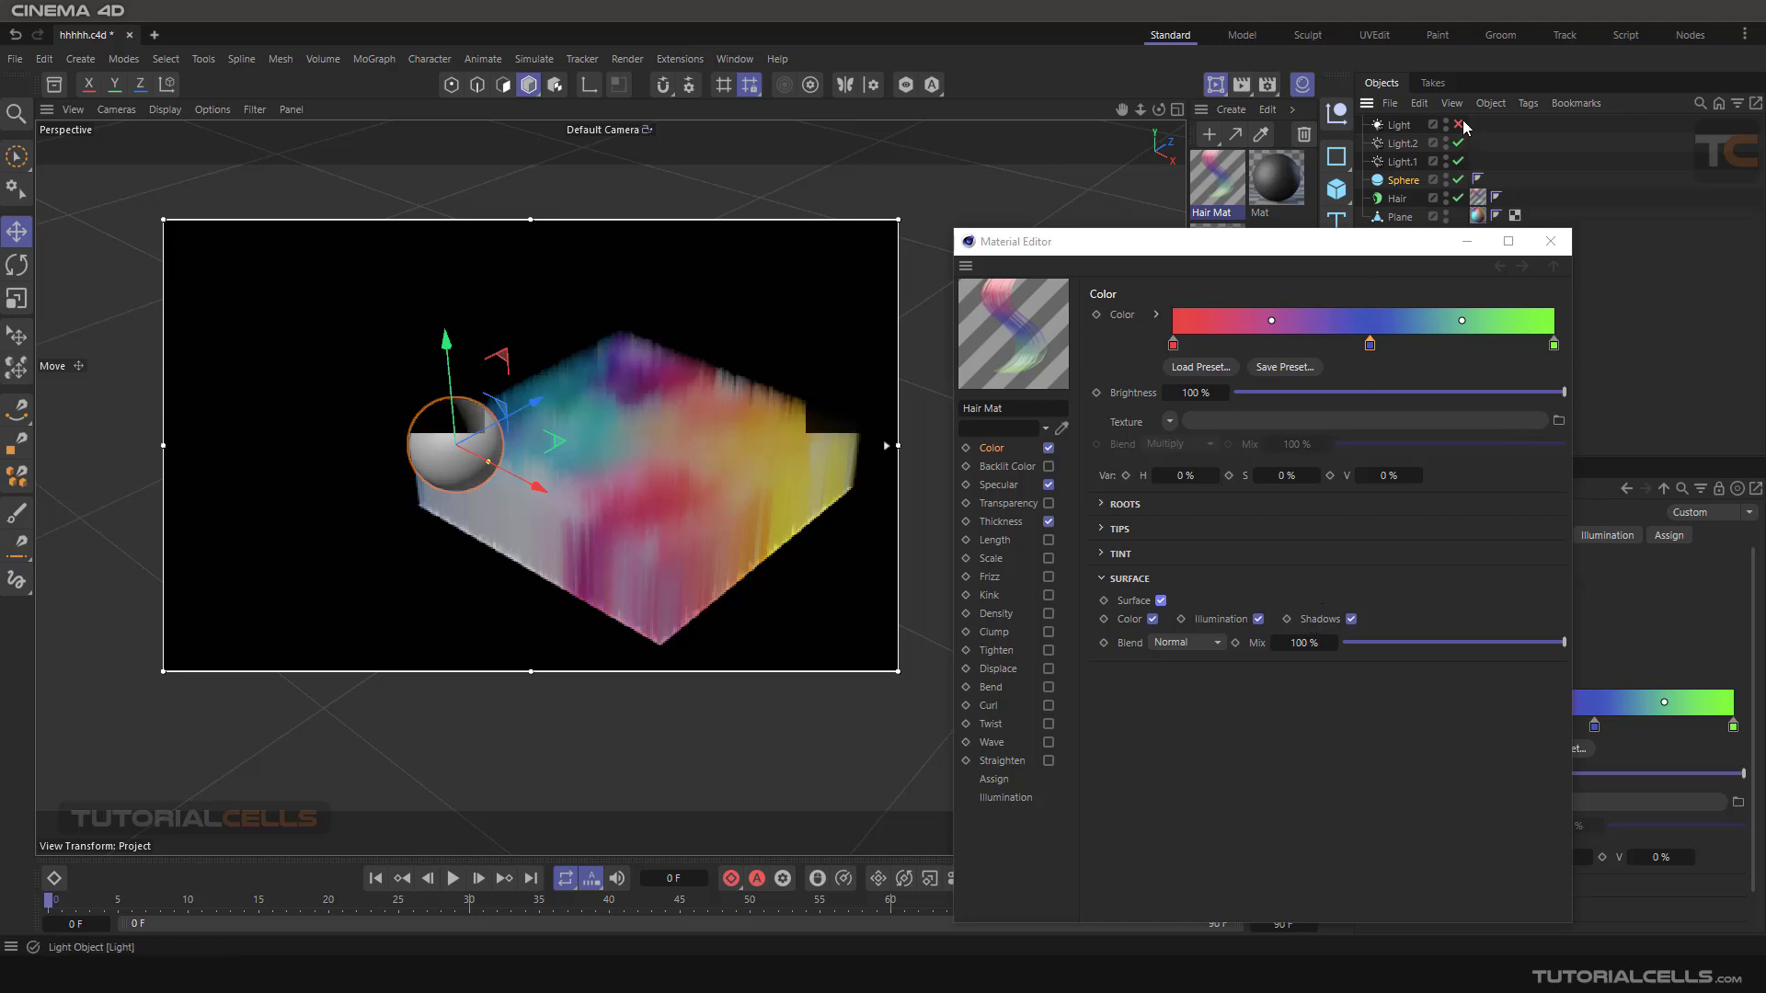
pyautogui.click(1459, 125)
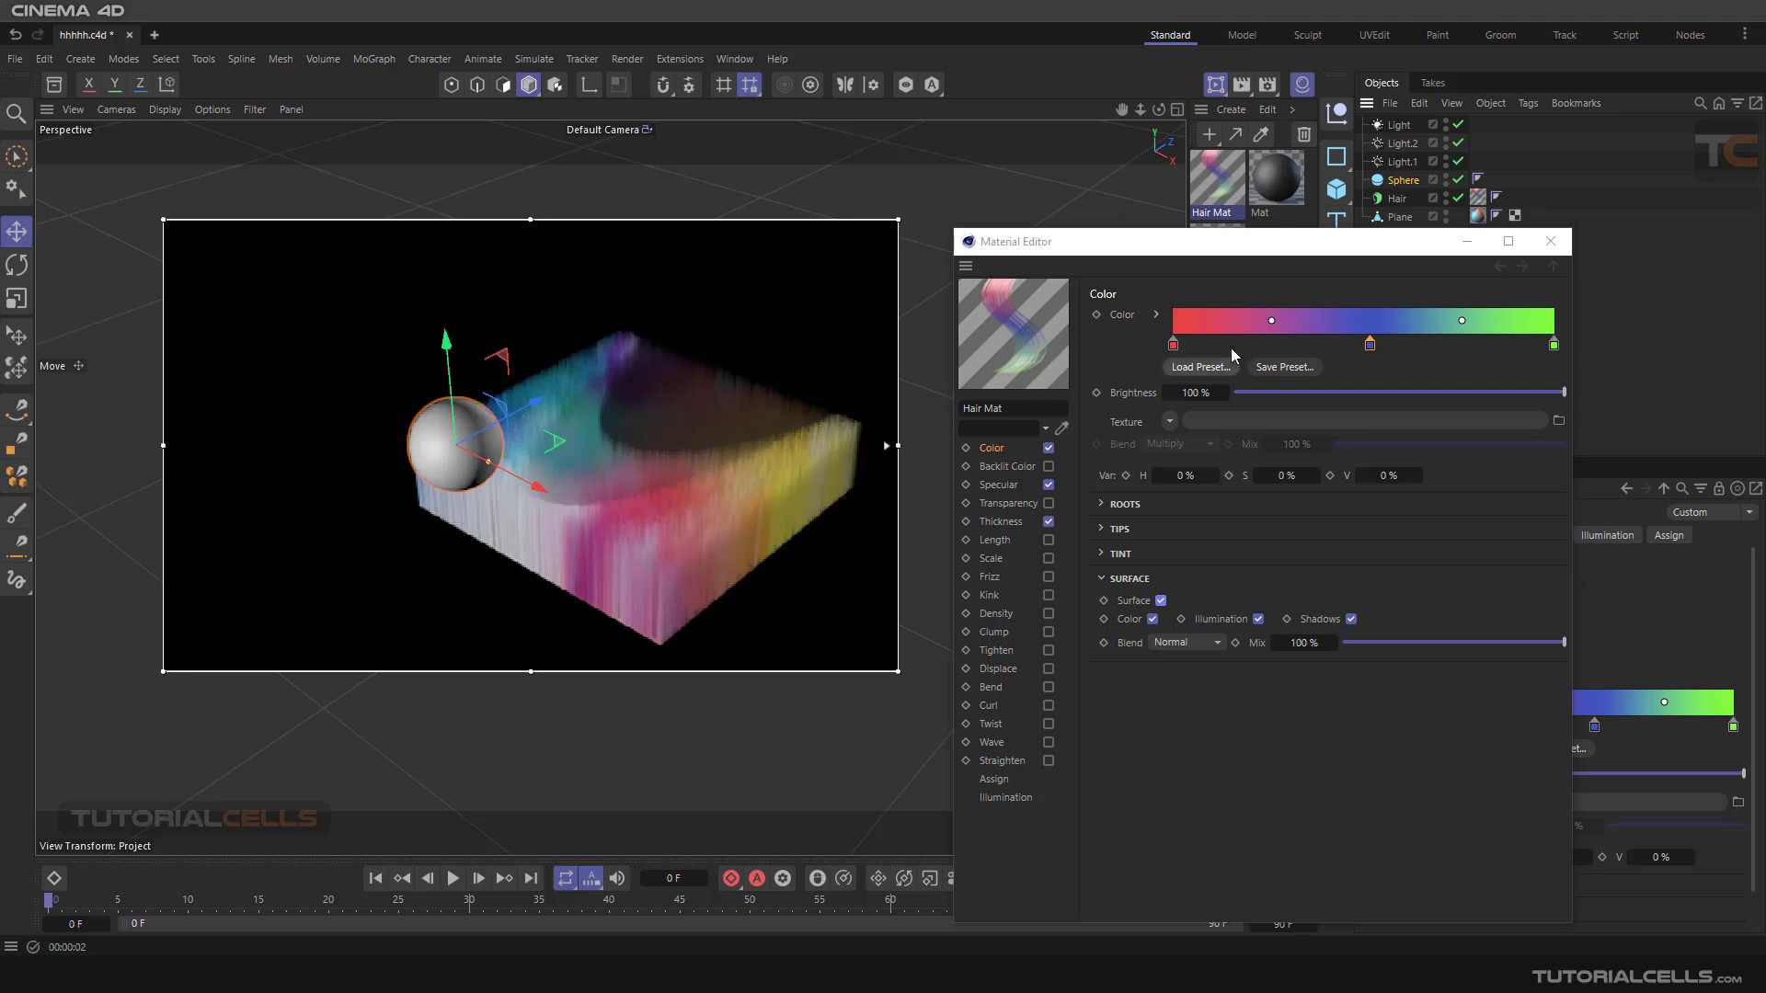
pyautogui.click(1457, 198)
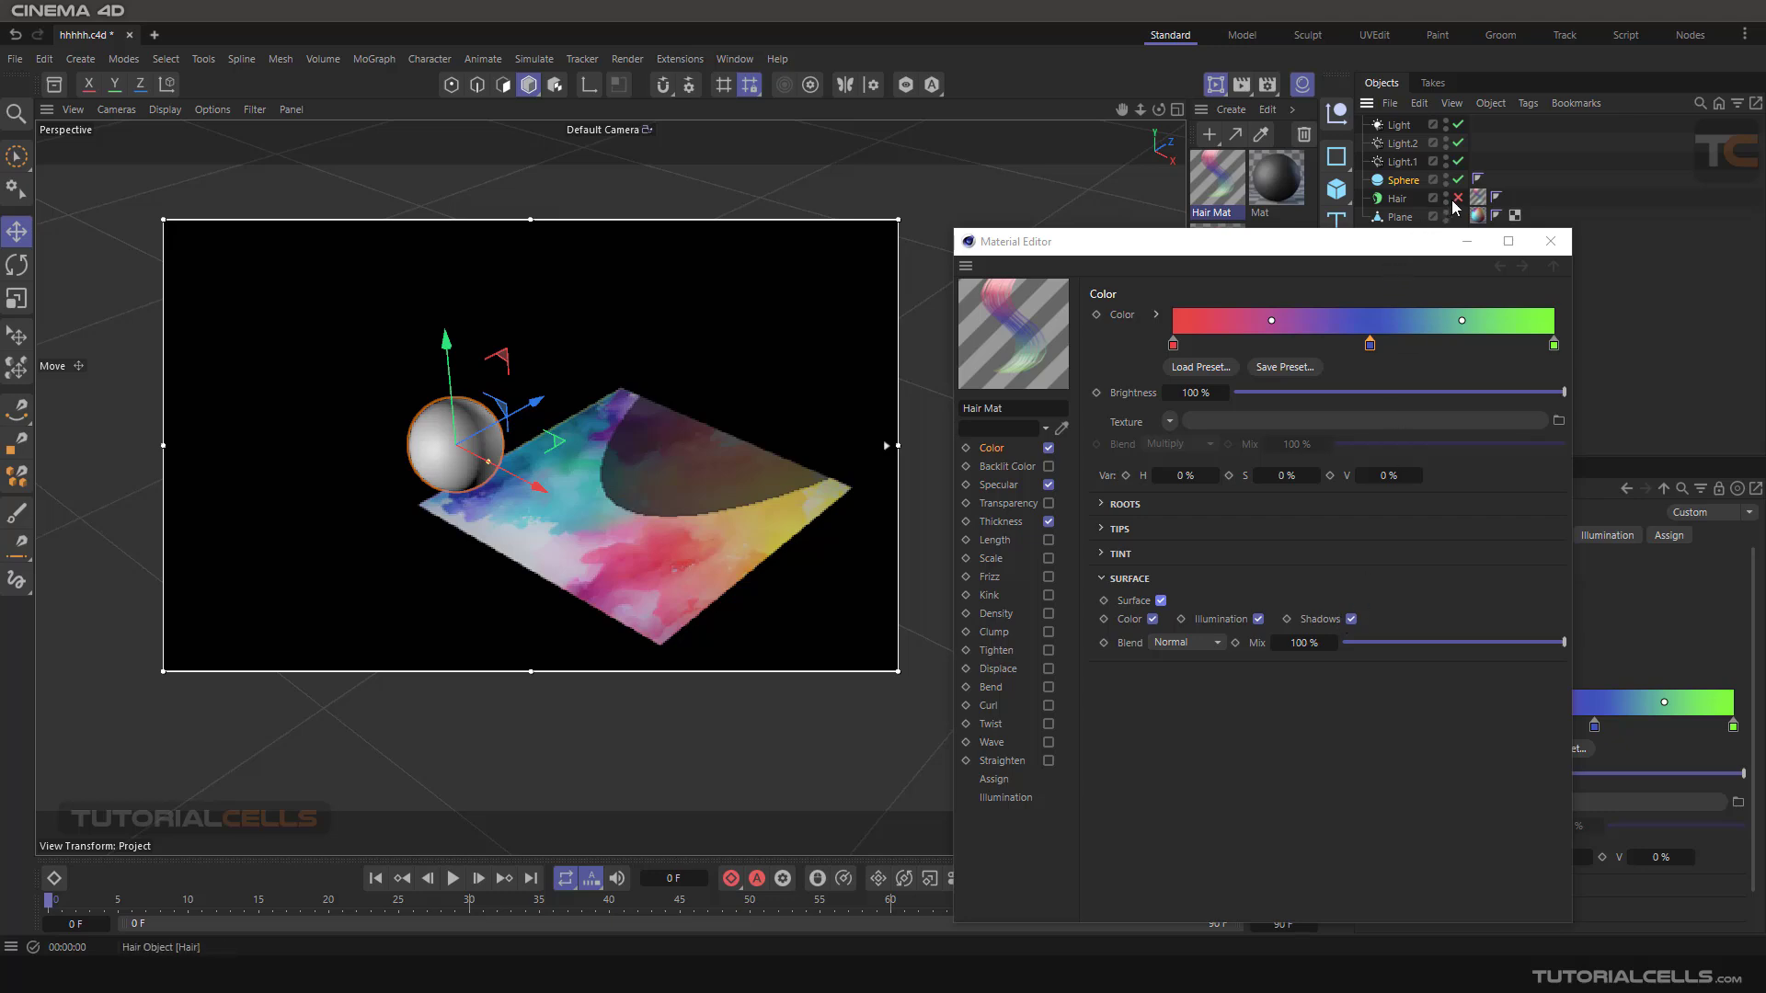
# Disable Shadows and Illumination in the Surface settings, and look at the available Blend modes.
pyautogui.click(1351, 620)
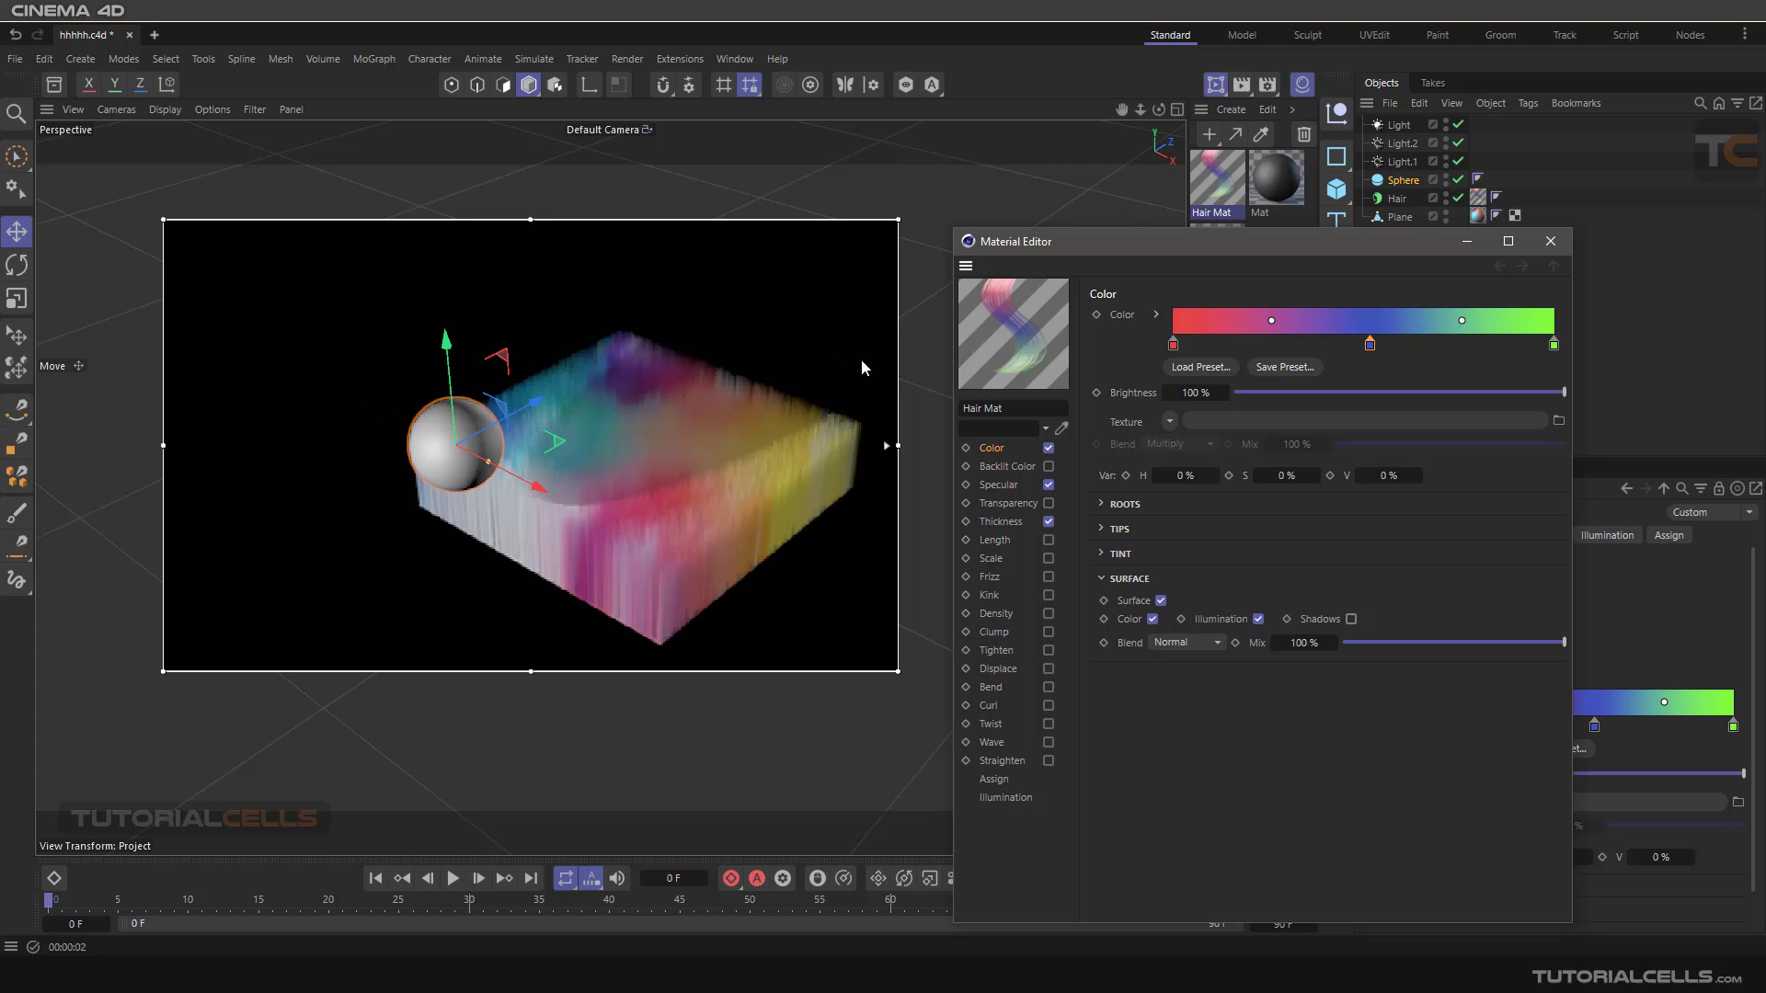
pyautogui.click(1259, 619)
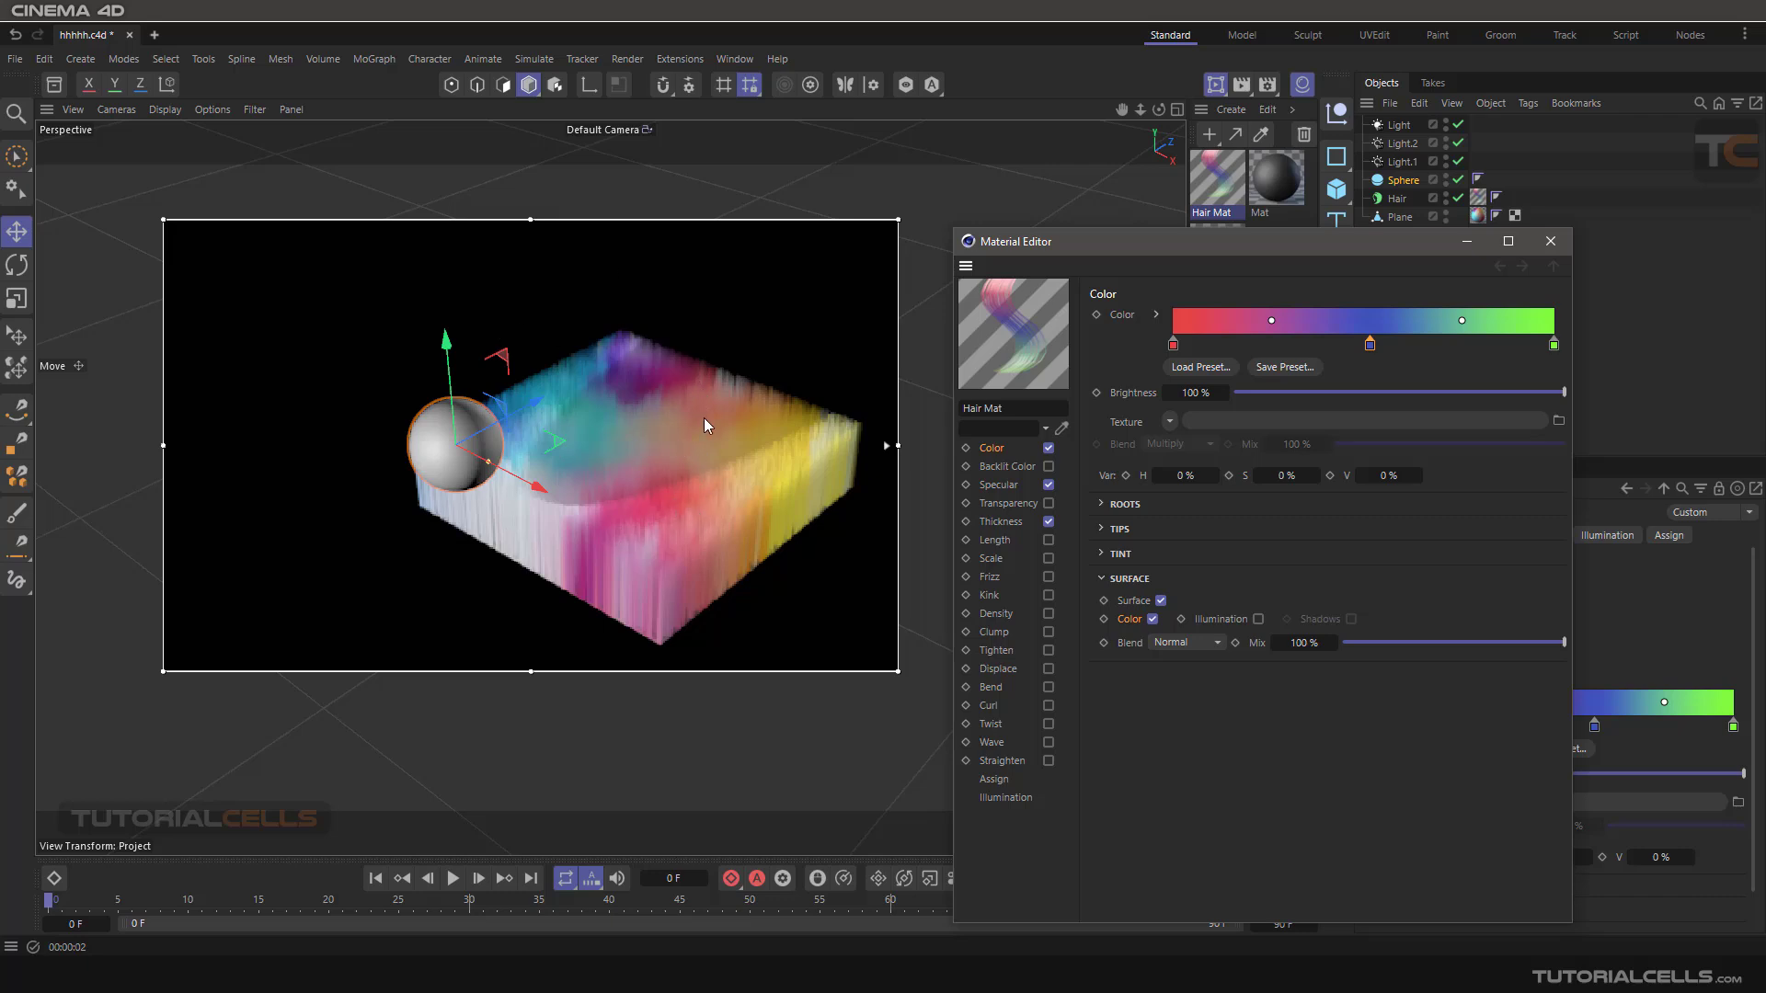
pyautogui.click(1209, 644)
pyautogui.click(1206, 644)
# Disable the Surface option, collapse its settings and turn off the interactive render region.
pyautogui.click(1161, 600)
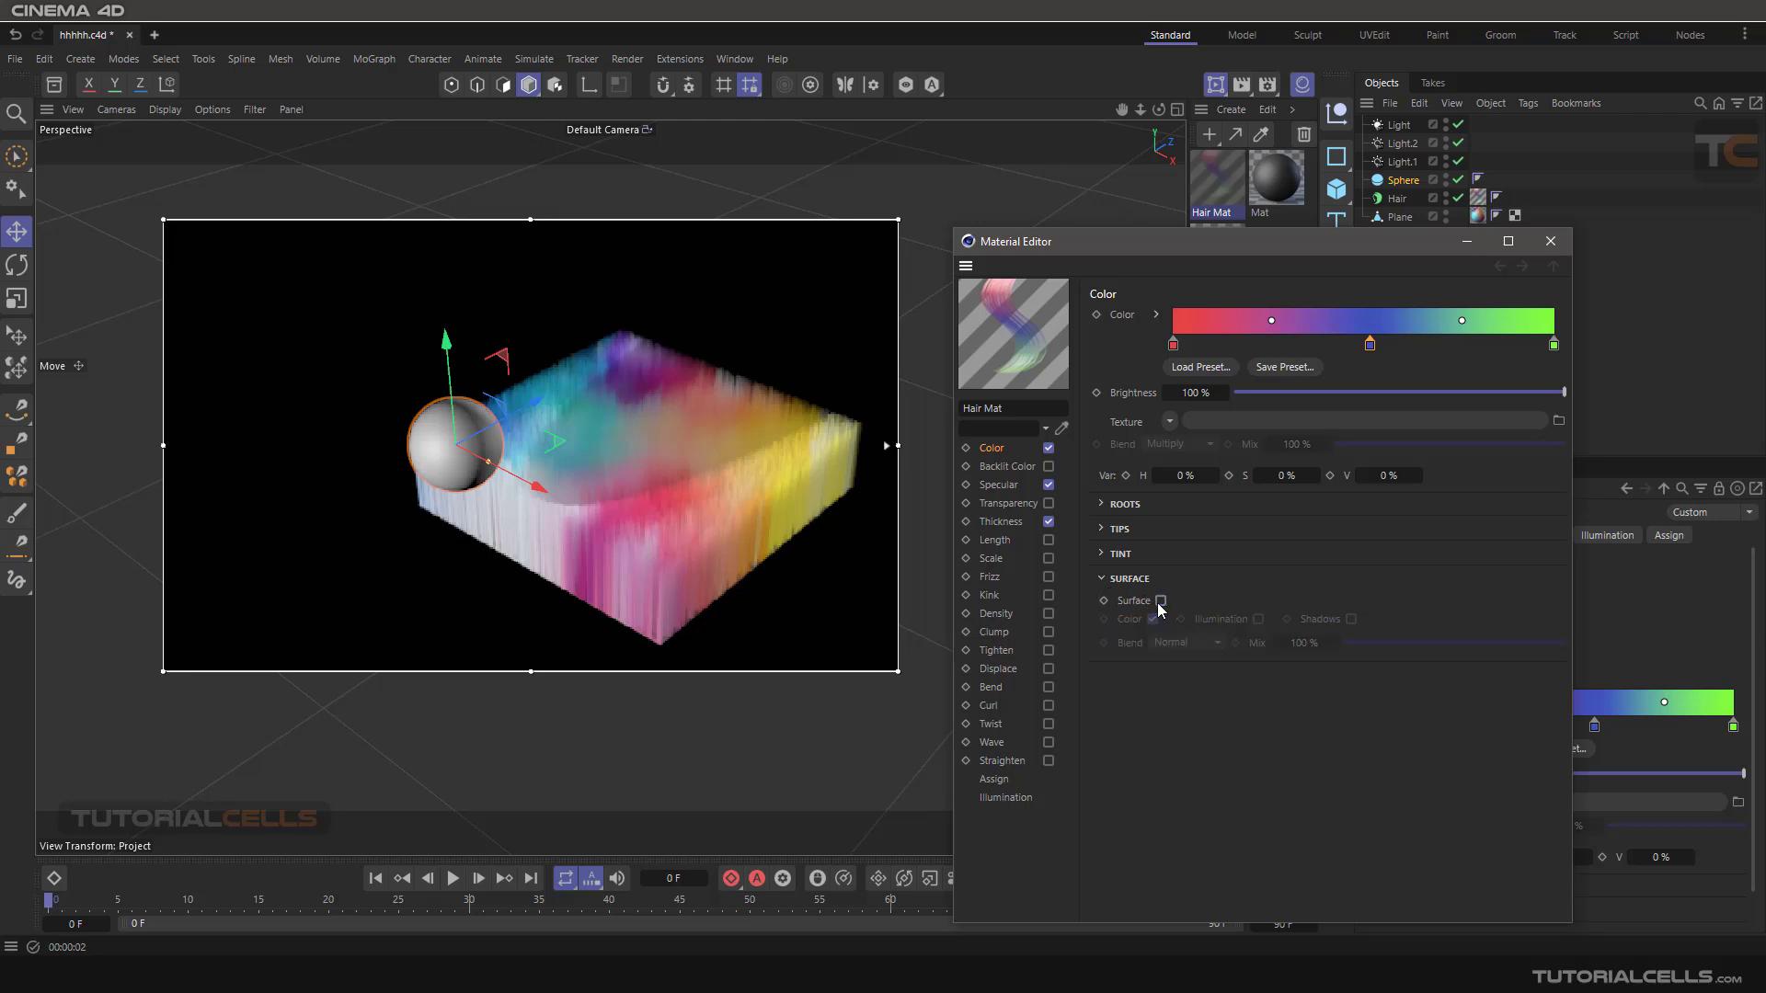
pyautogui.click(1103, 581)
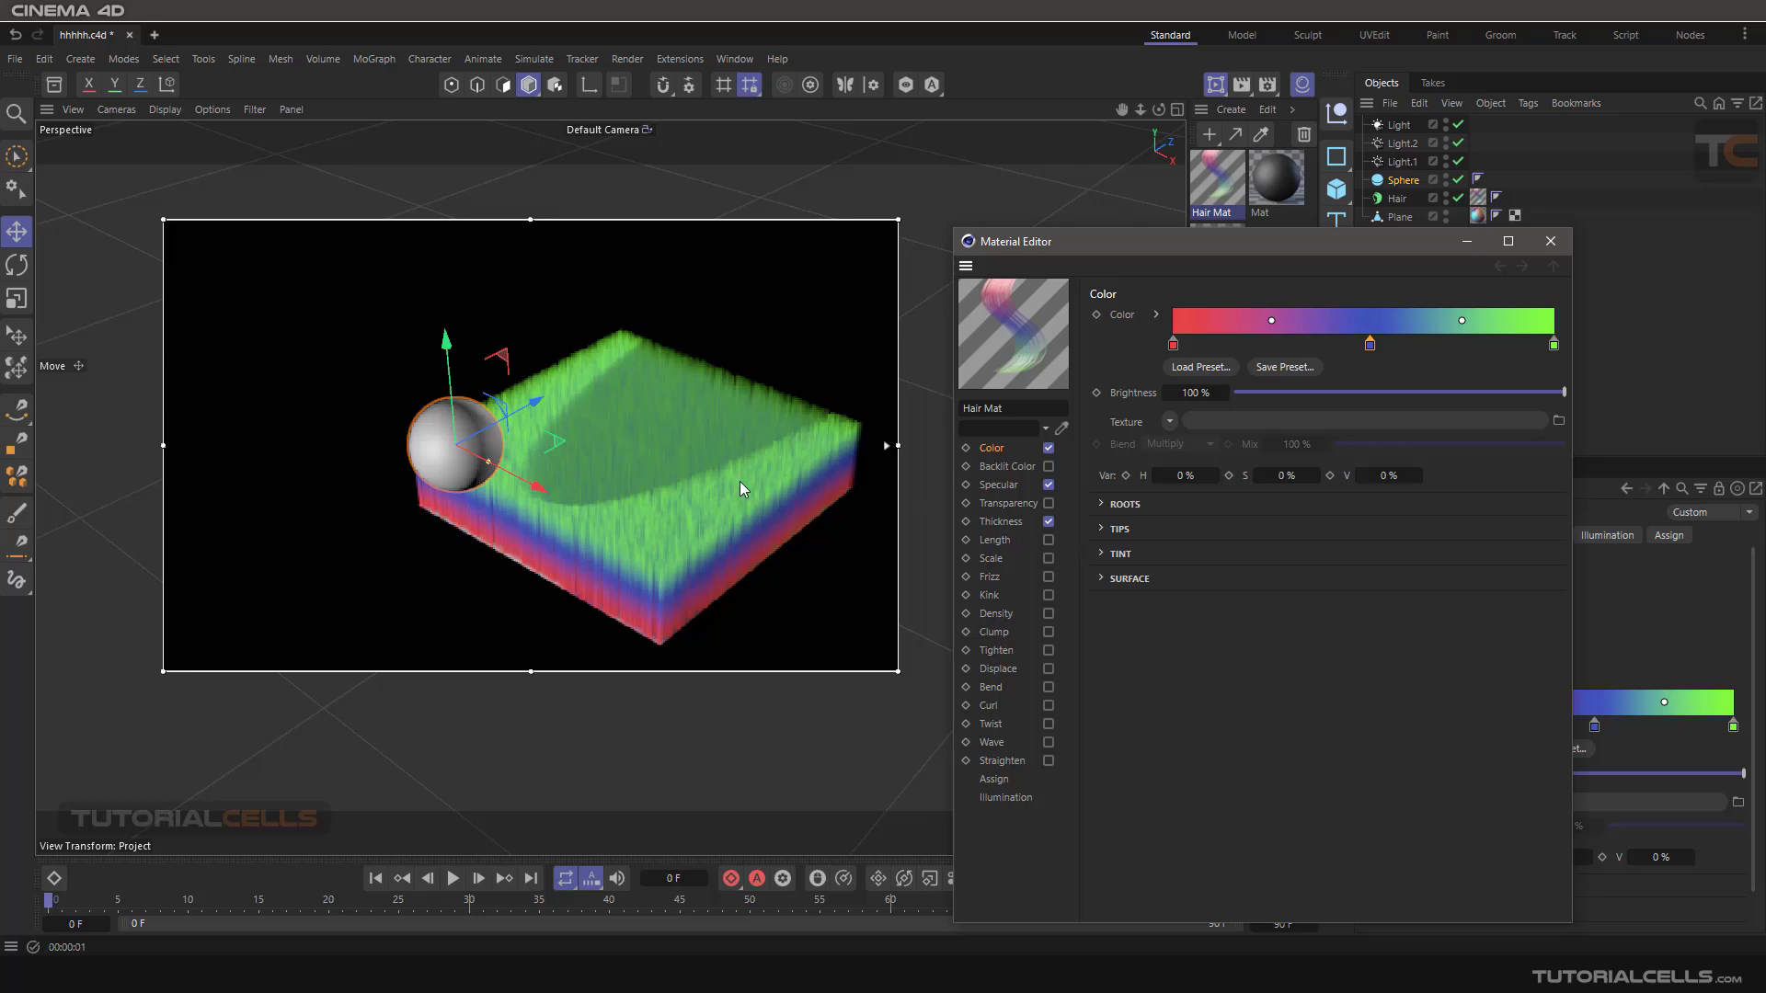
pyautogui.click(1215, 88)
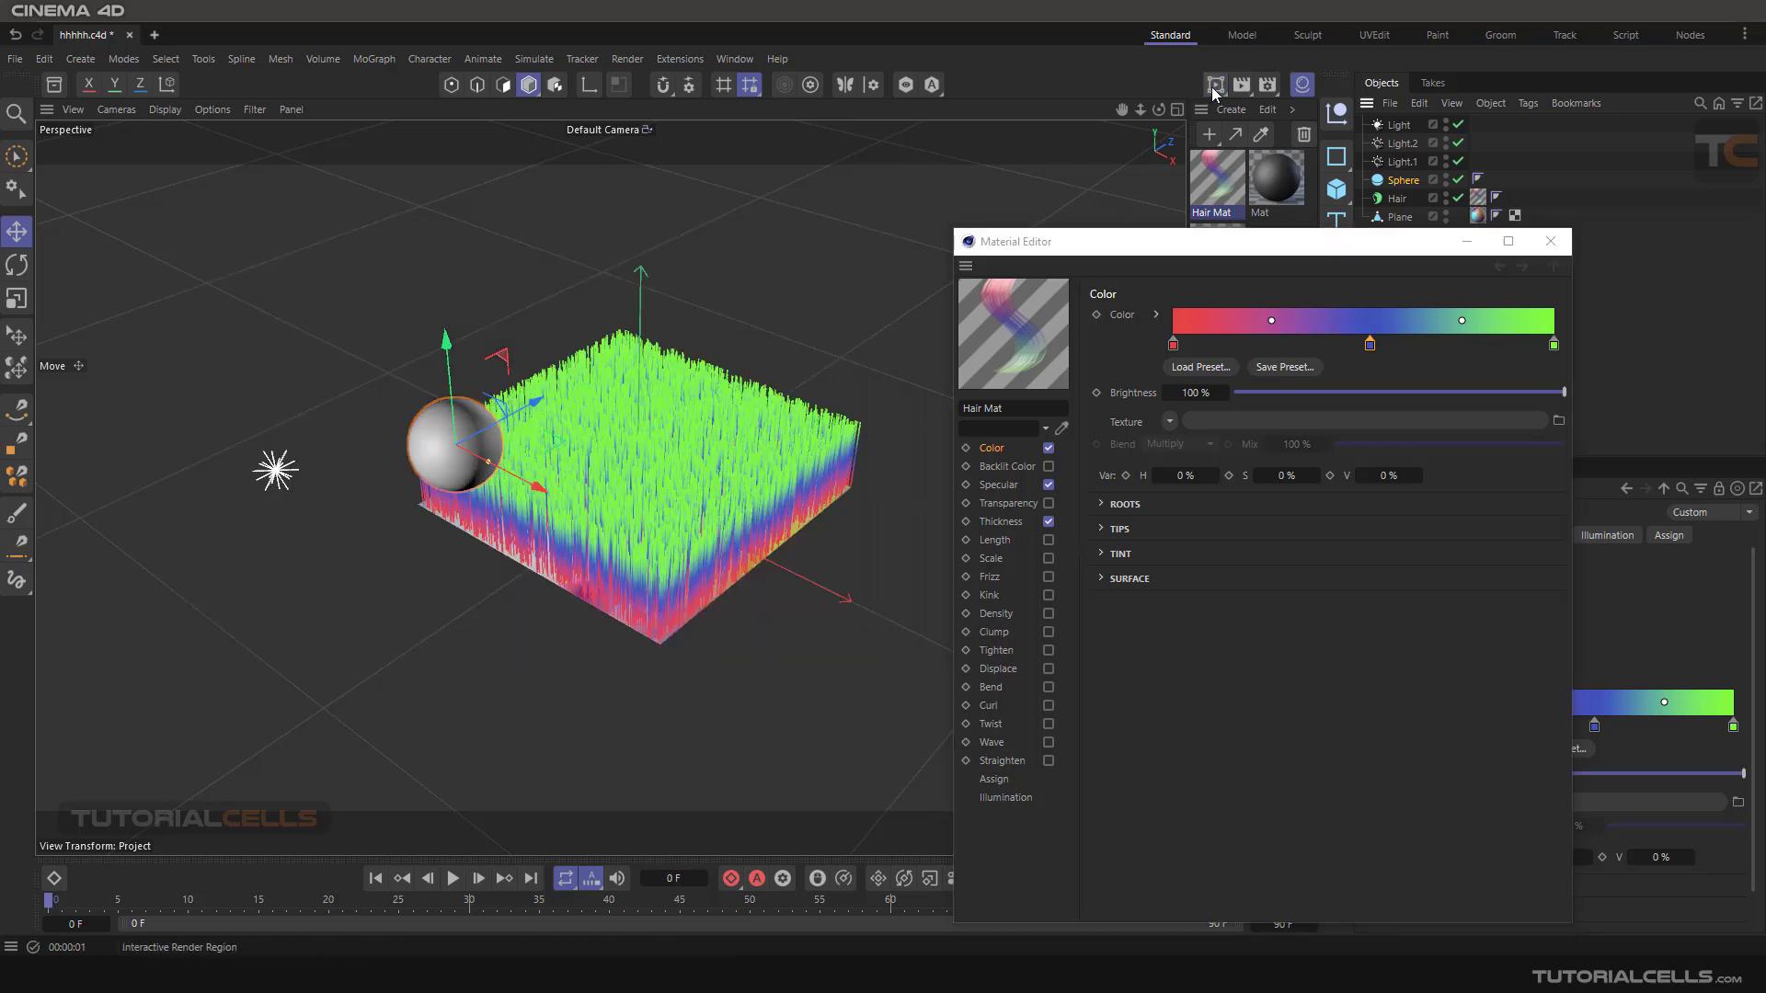